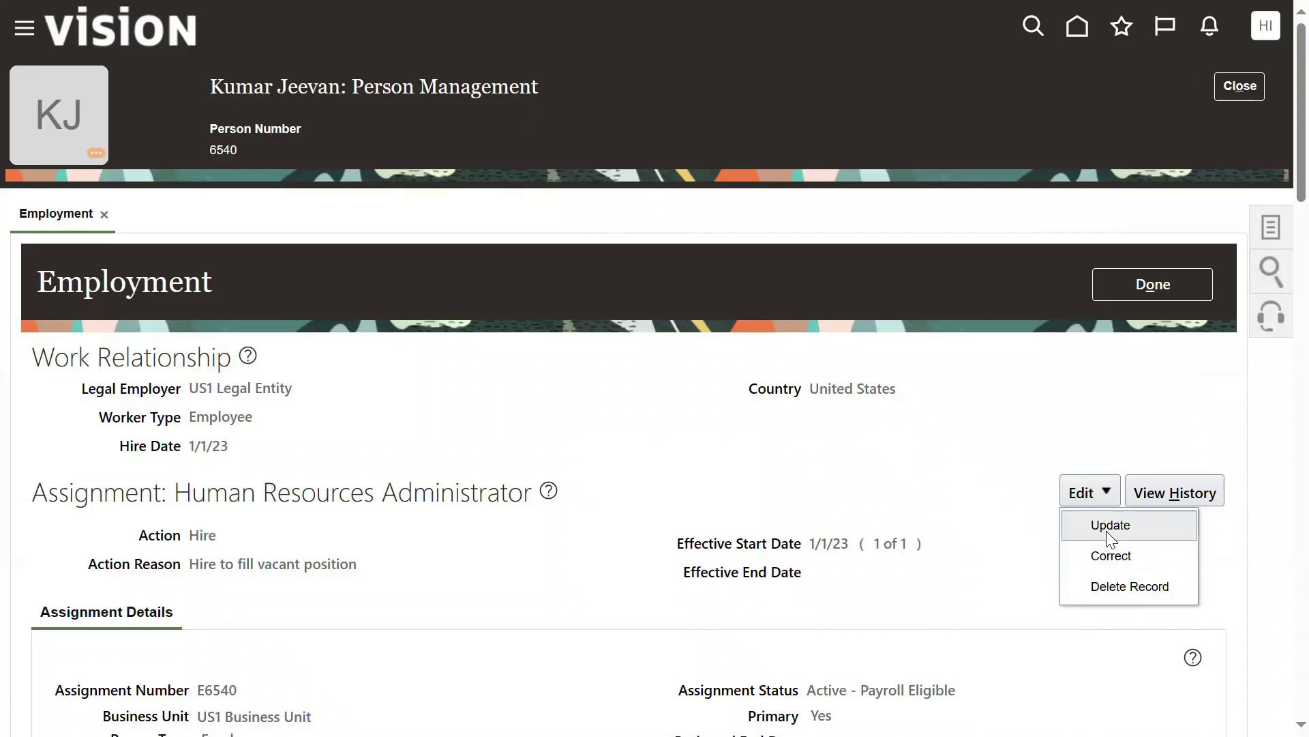
Step: Start an Edit > Update with start date 6/1/23, action Transfer and reason Manager Request
{"action": "left_click", "coordinate": [1106, 531]}
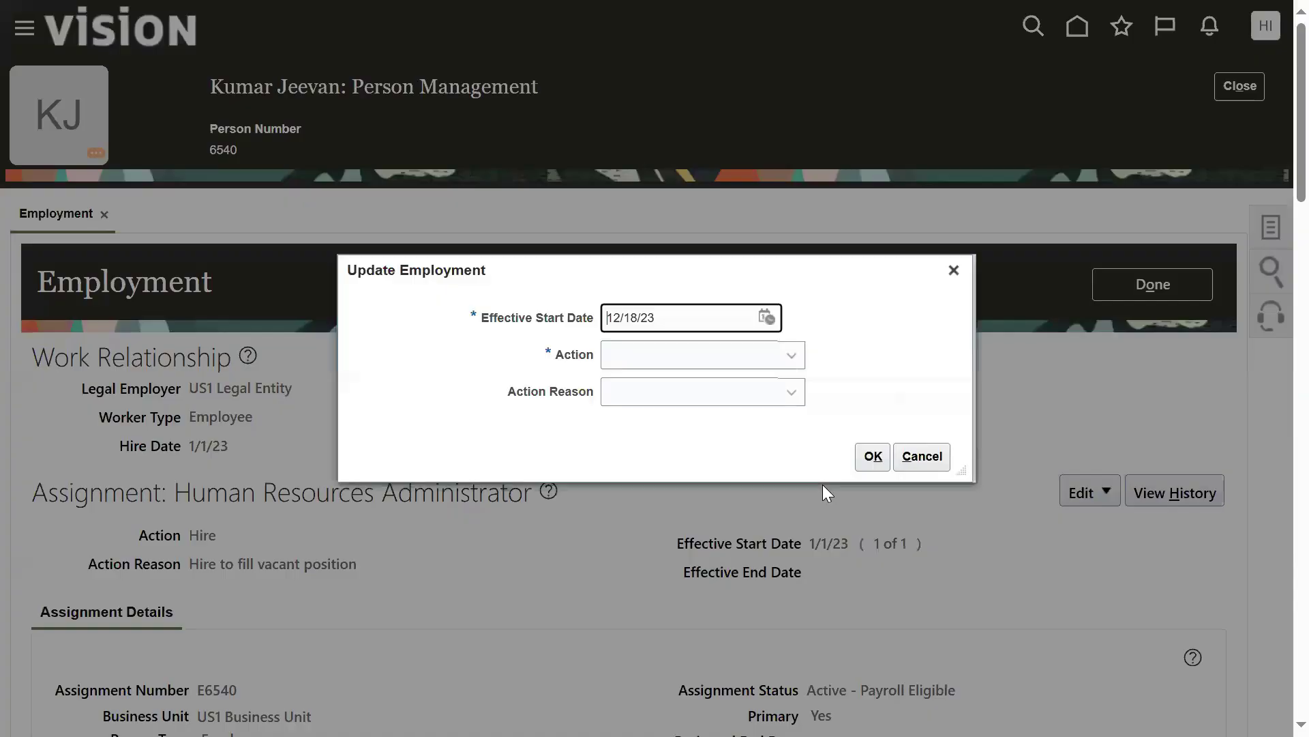
{"action": "left_click", "coordinate": [768, 318]}
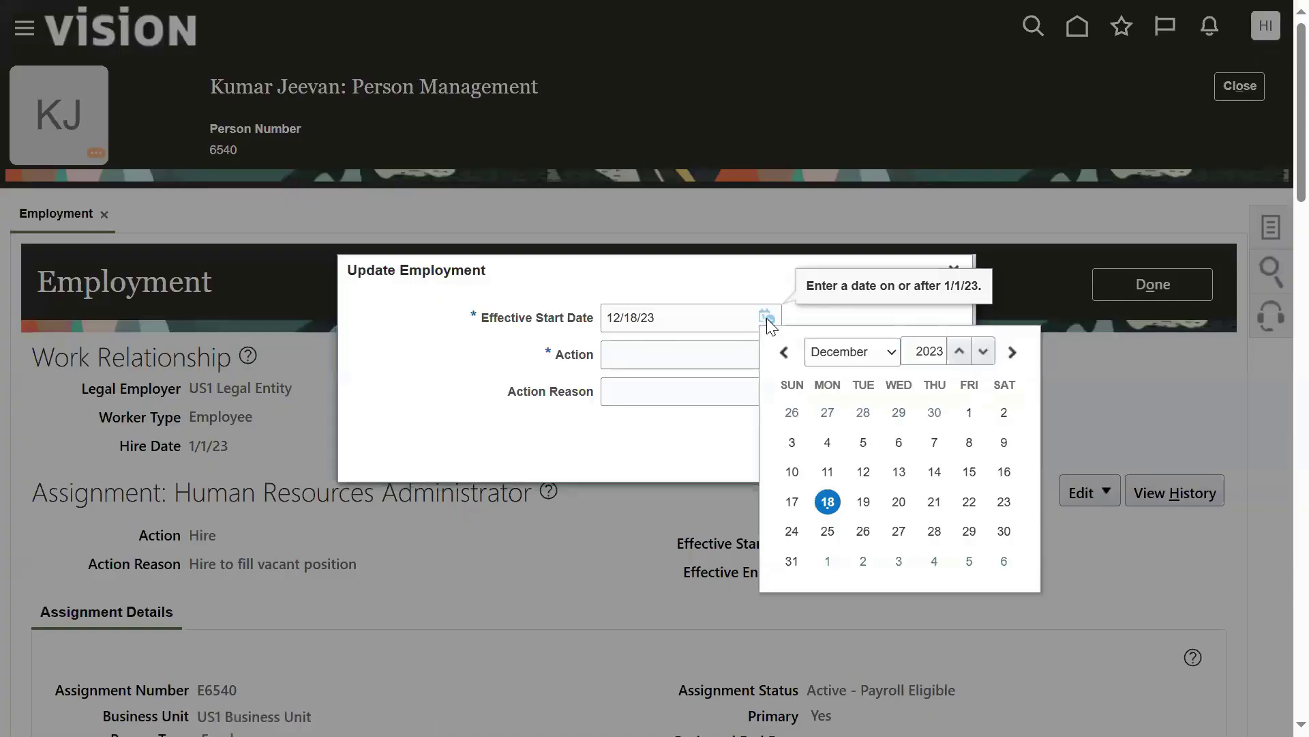
{"action": "left_click", "coordinate": [868, 354]}
{"action": "left_click", "coordinate": [827, 455]}
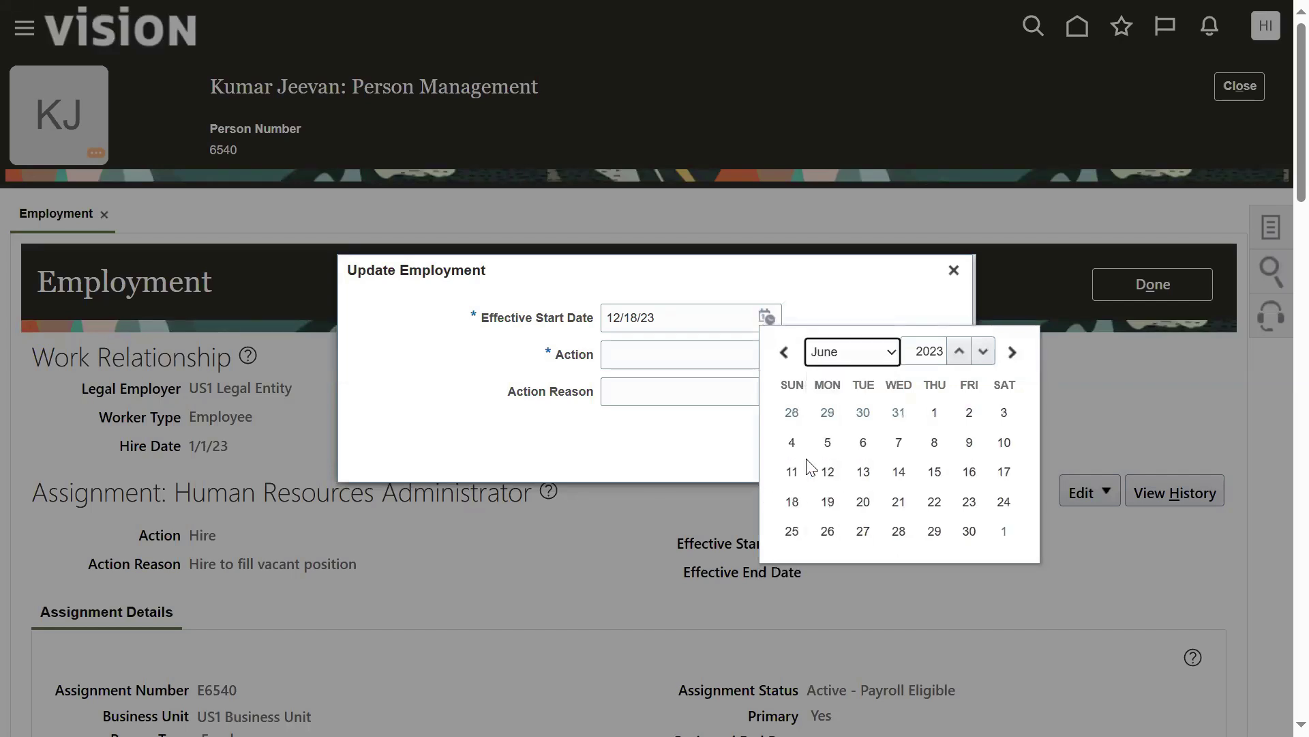
{"action": "left_click", "coordinate": [934, 413]}
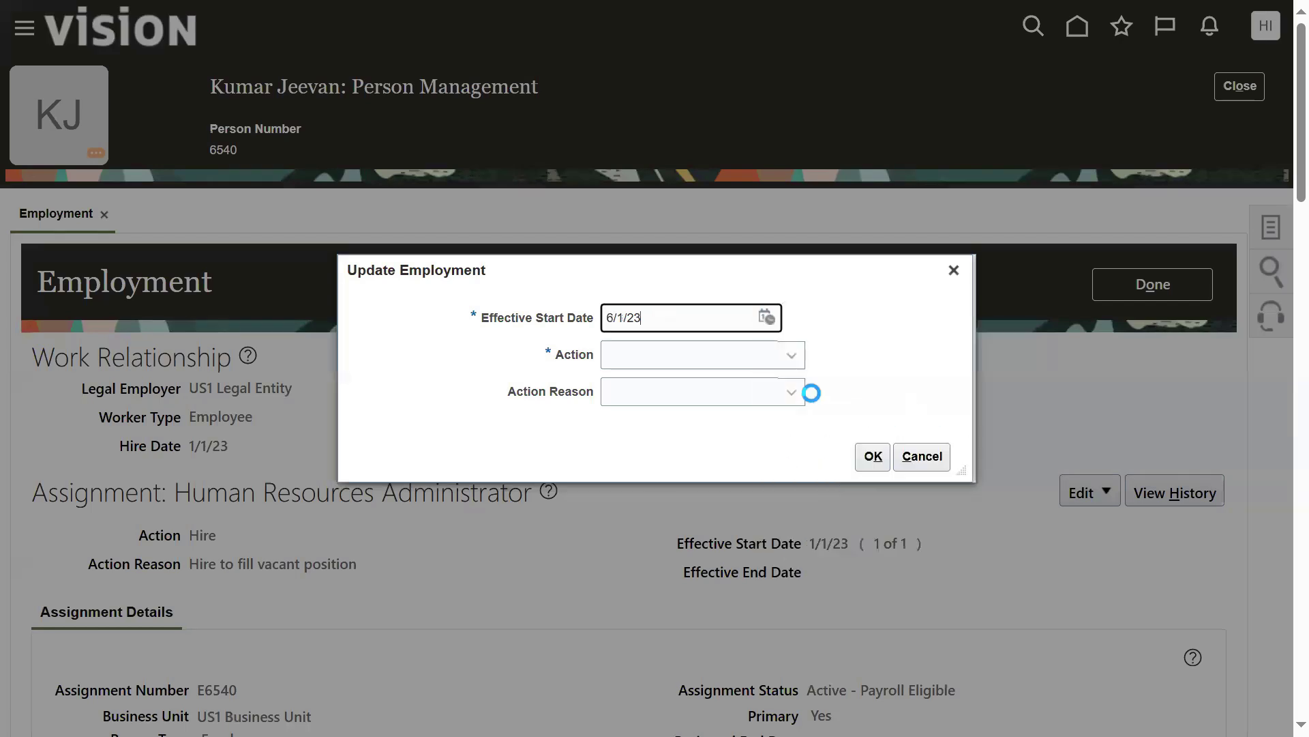
{"action": "left_click", "coordinate": [728, 355]}
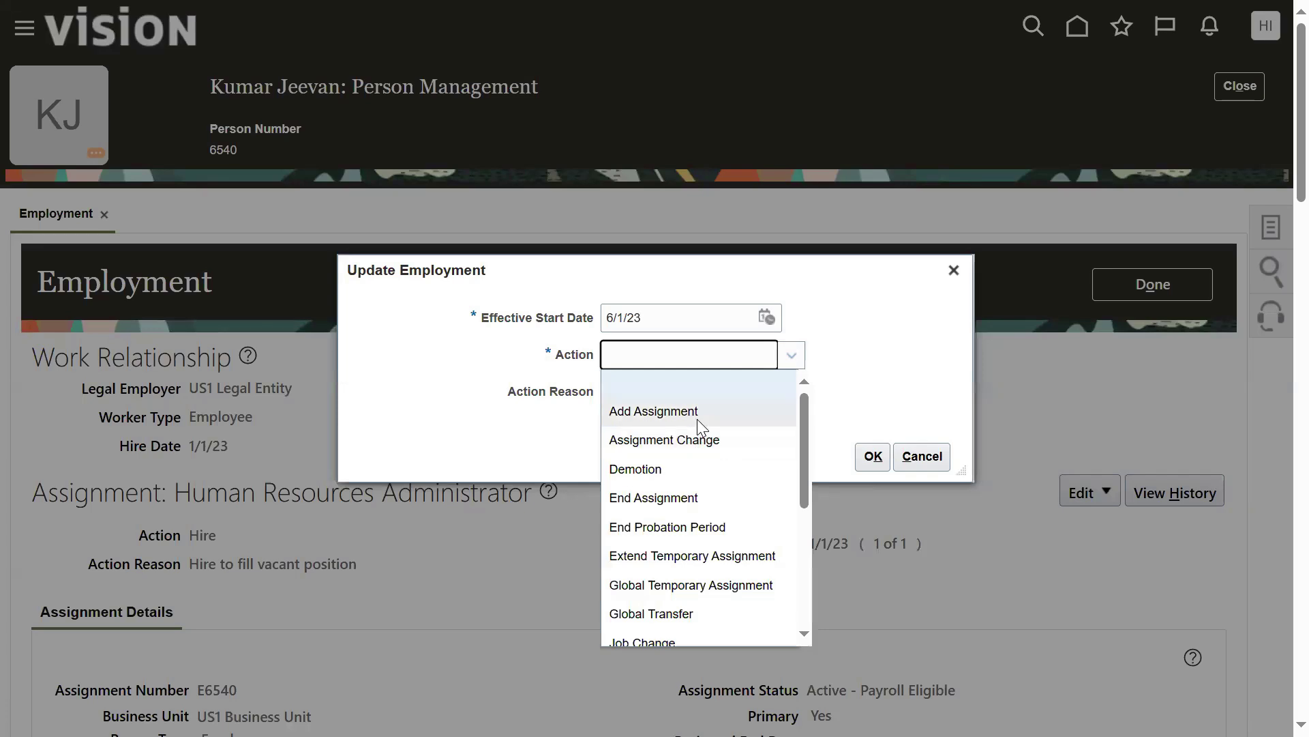
{"action": "scroll", "coordinate": [687, 556], "scroll_direction": "down", "scroll_amount": 5}
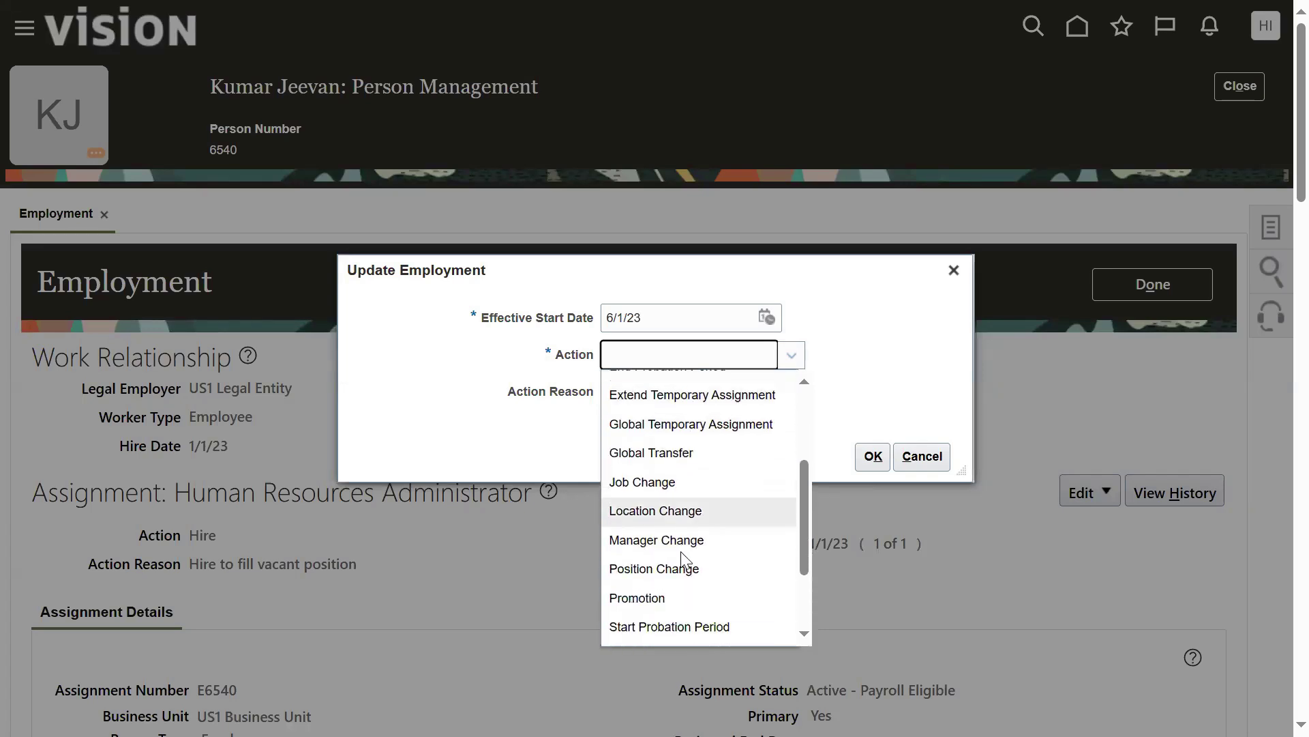
{"action": "scroll", "coordinate": [684, 559], "scroll_direction": "down", "scroll_amount": 1}
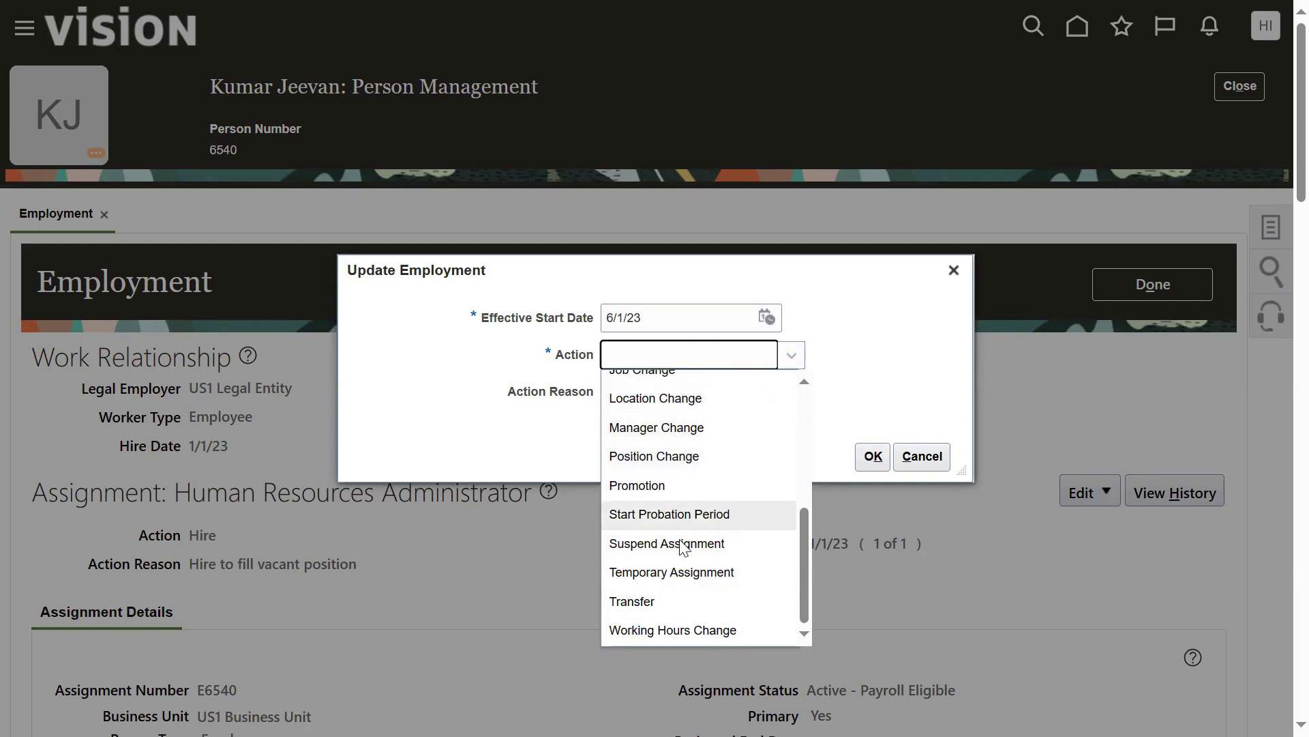
{"action": "left_click", "coordinate": [667, 605]}
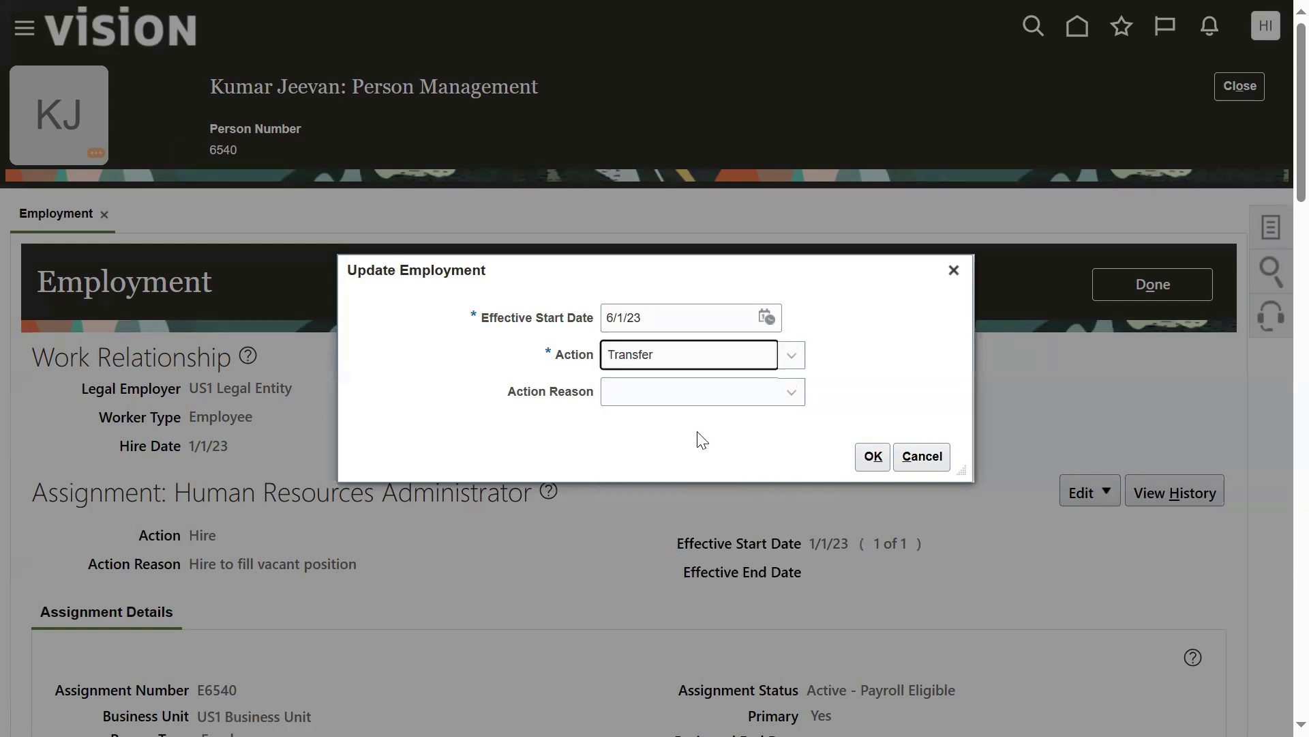
{"action": "left_click", "coordinate": [706, 400]}
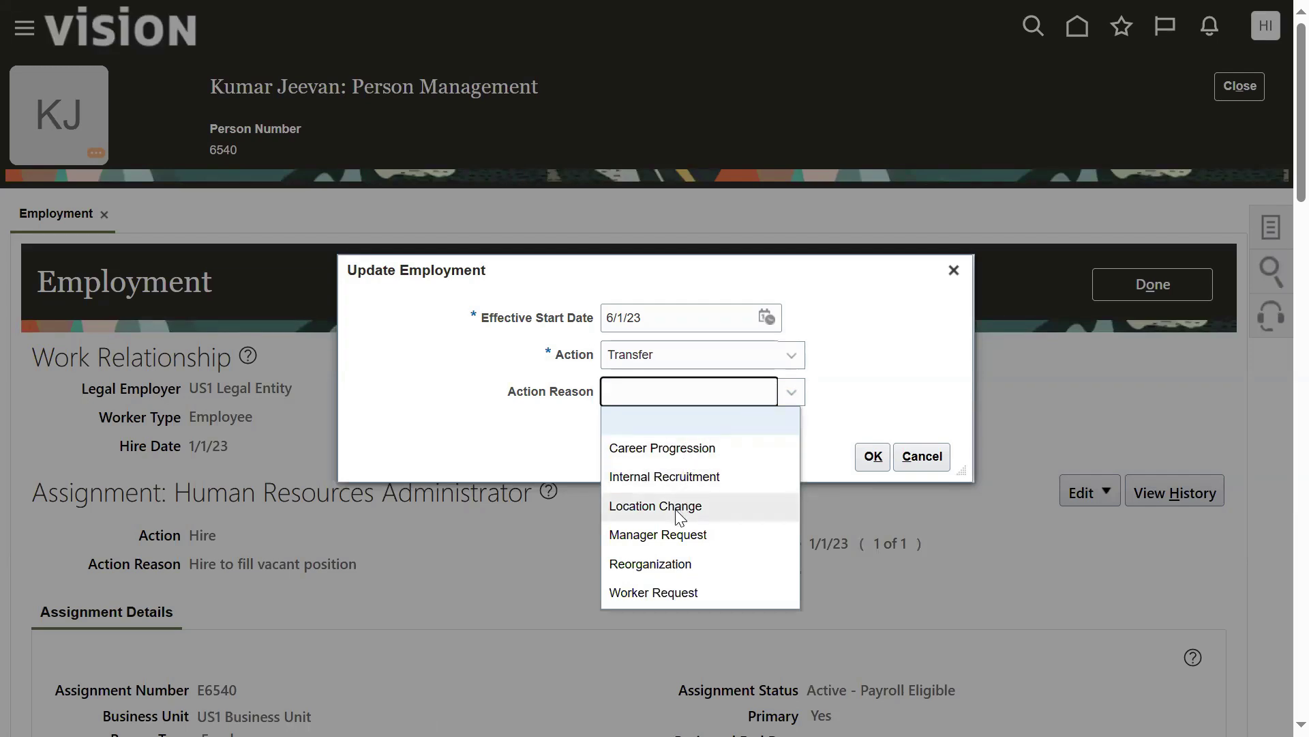
{"action": "left_click", "coordinate": [667, 535]}
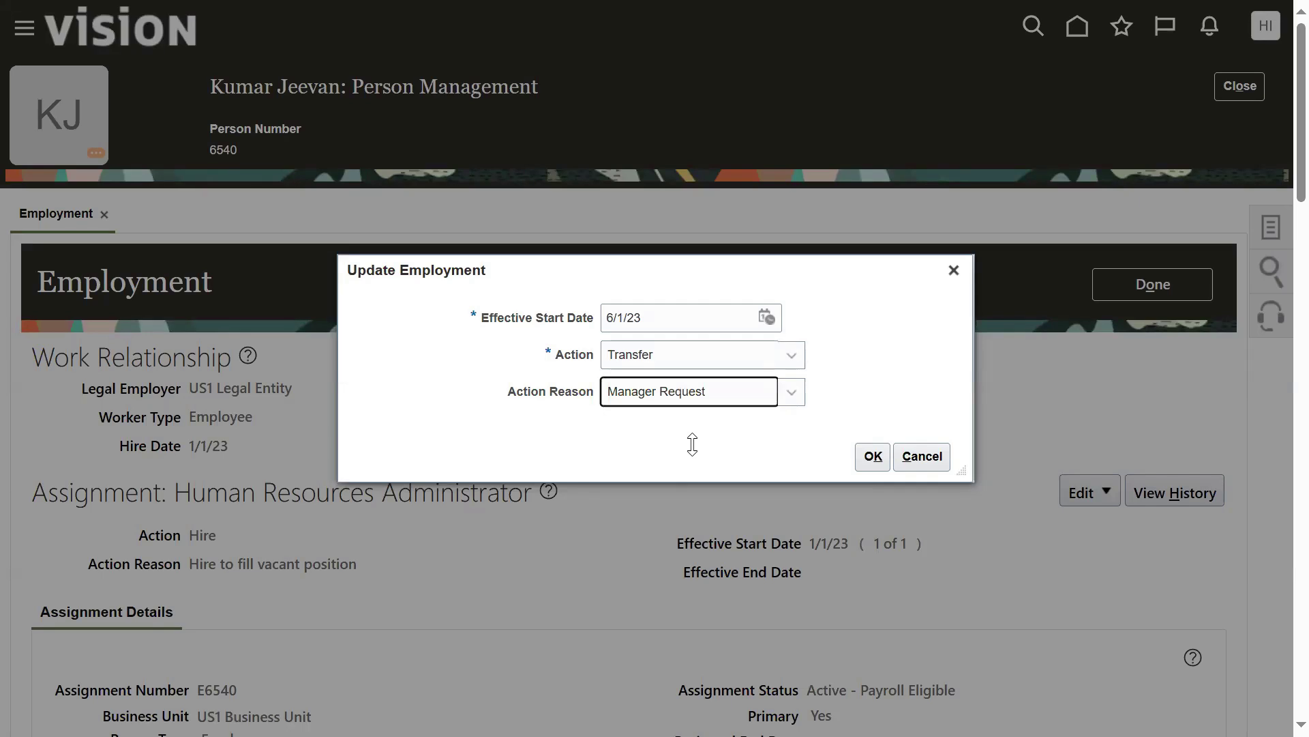
{"action": "left_click", "coordinate": [744, 448]}
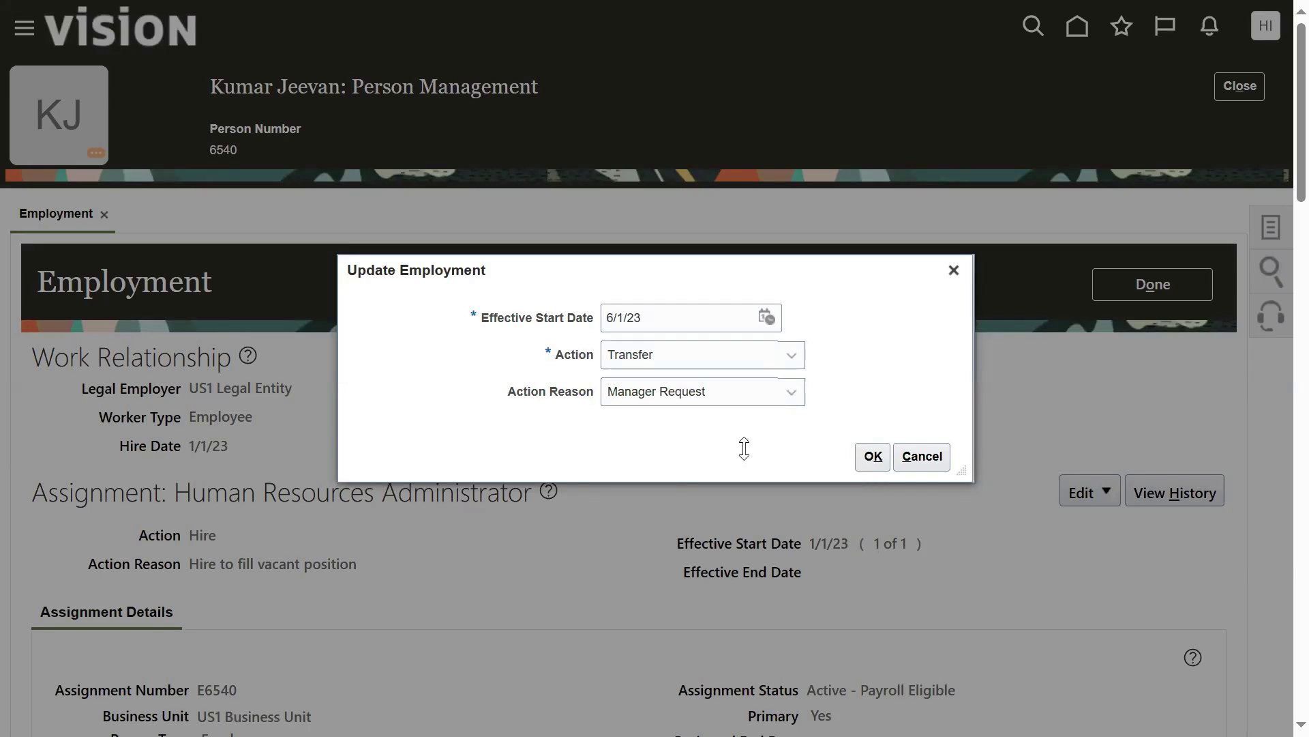
Step: Close the Update Employment dialog, discard the changes, and bring up the Navigator
{"action": "left_click", "coordinate": [953, 270]}
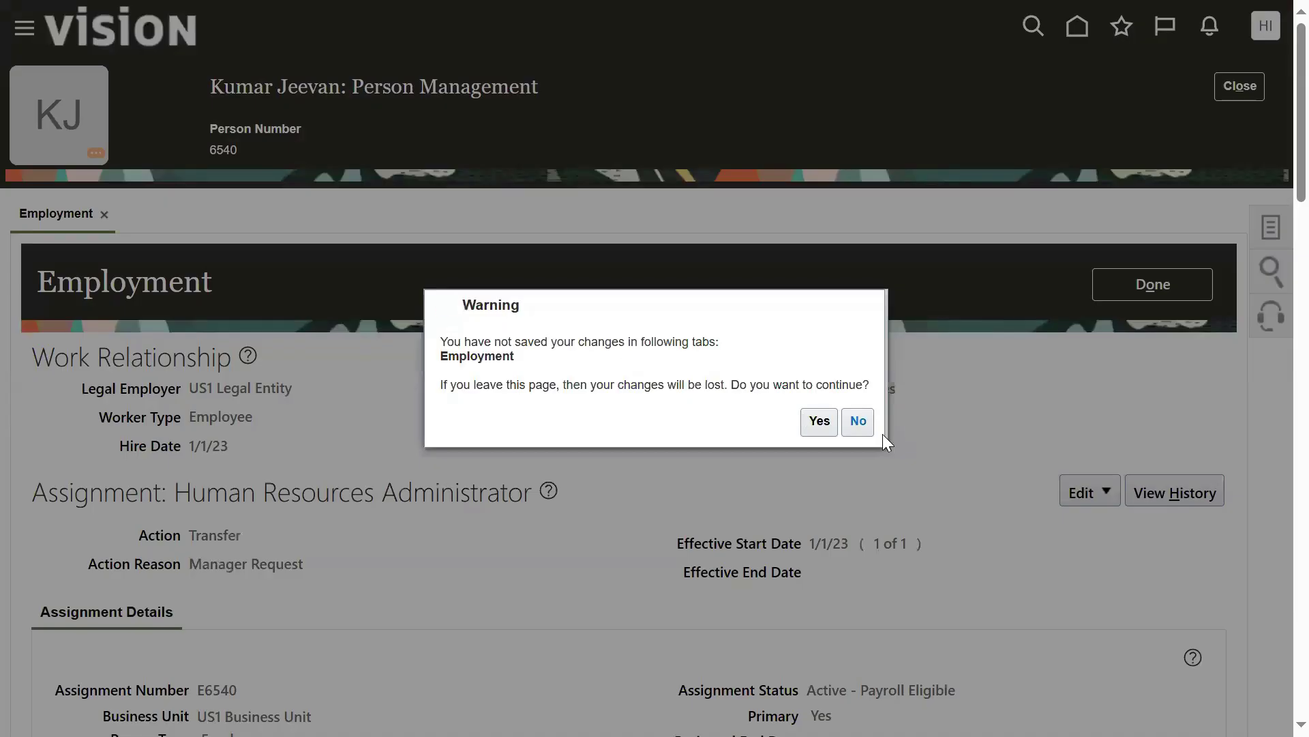
{"action": "left_click", "coordinate": [820, 421]}
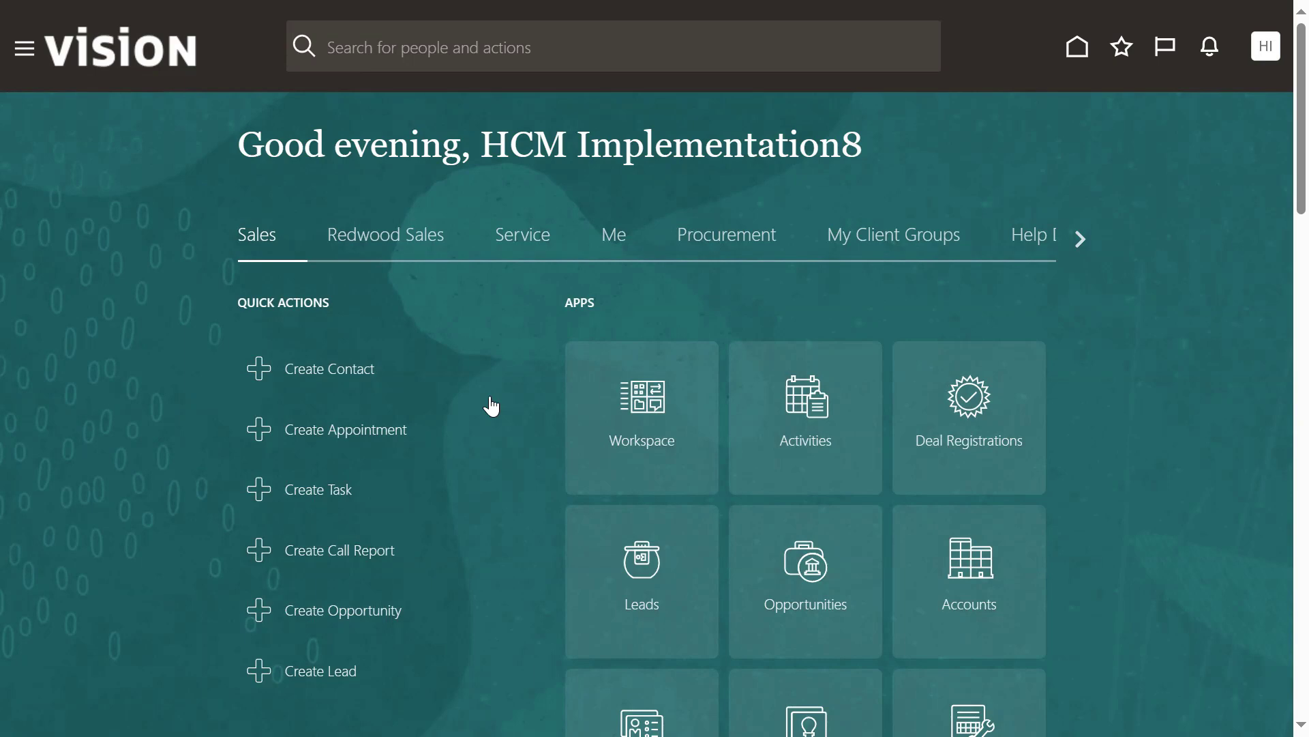
{"action": "left_click", "coordinate": [26, 56]}
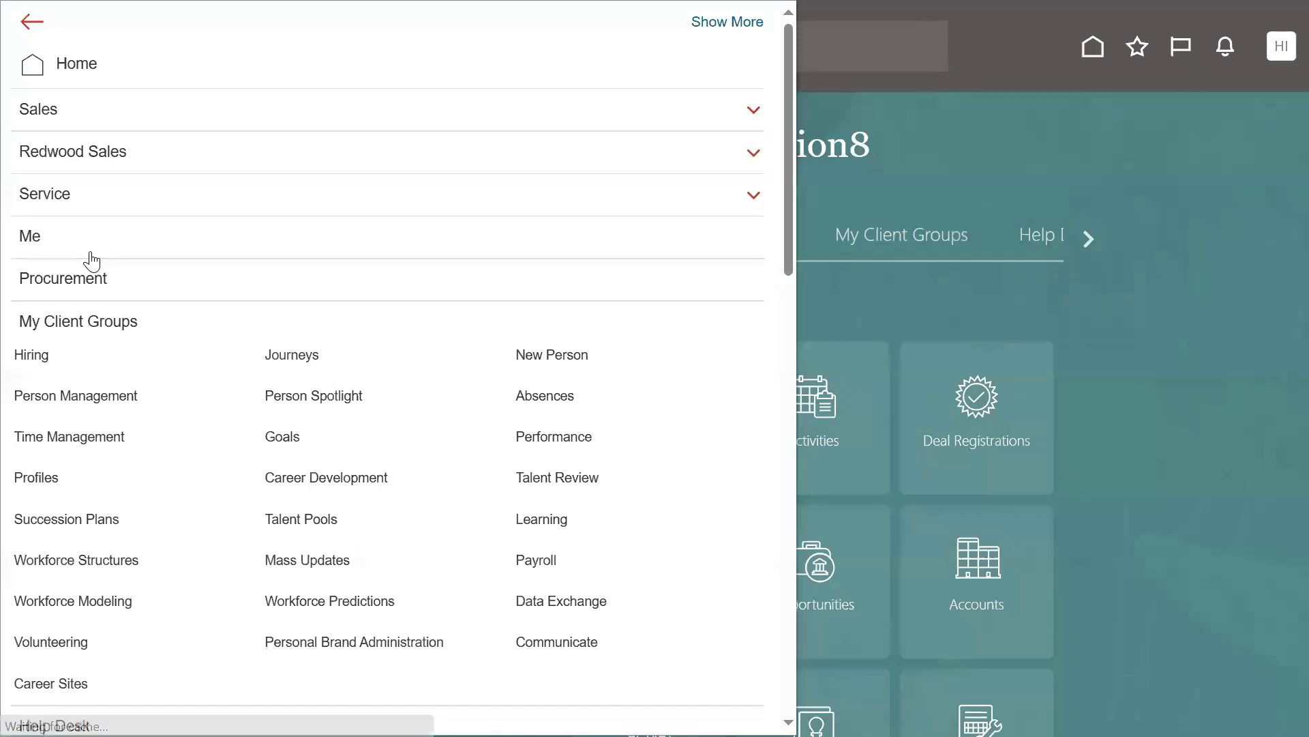
Step: In Person Management, search by the employee's name to find the single Redwood City match
{"action": "left_click", "coordinate": [137, 404]}
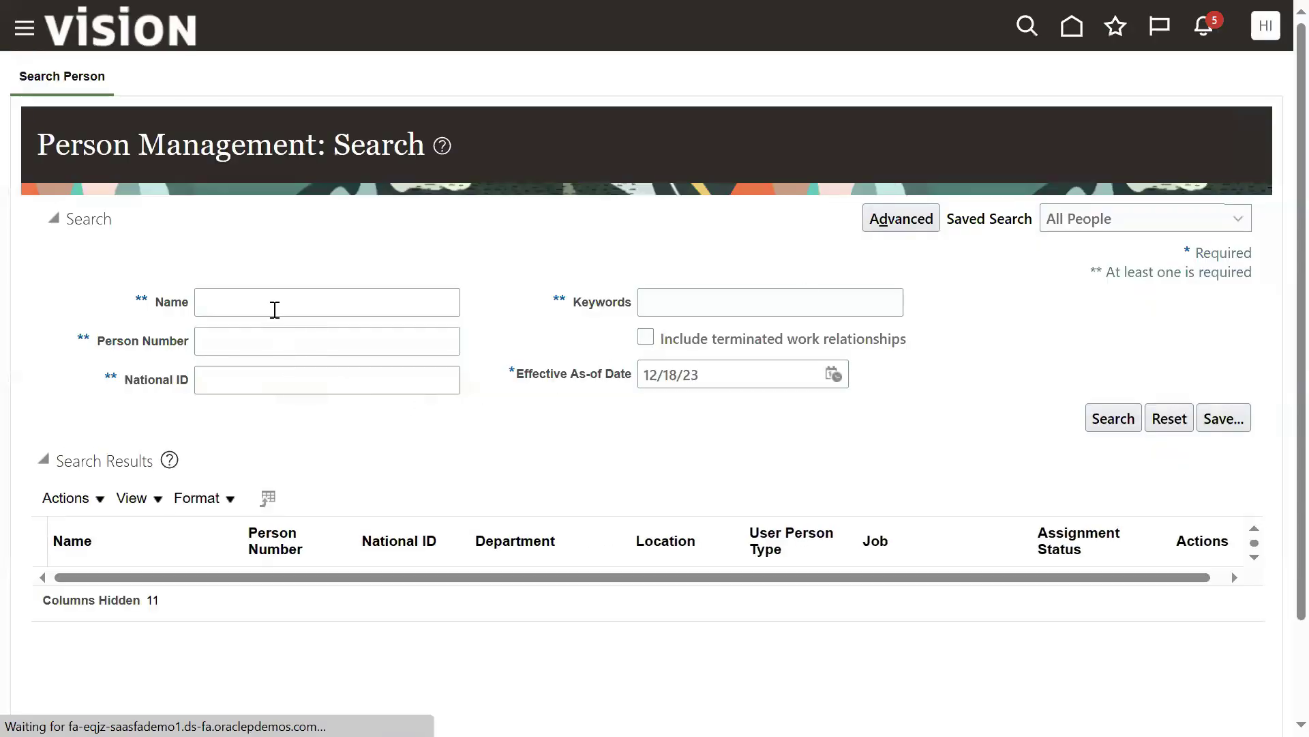
{"action": "left_click", "coordinate": [271, 307]}
{"action": "type", "text": "Jeevan"}
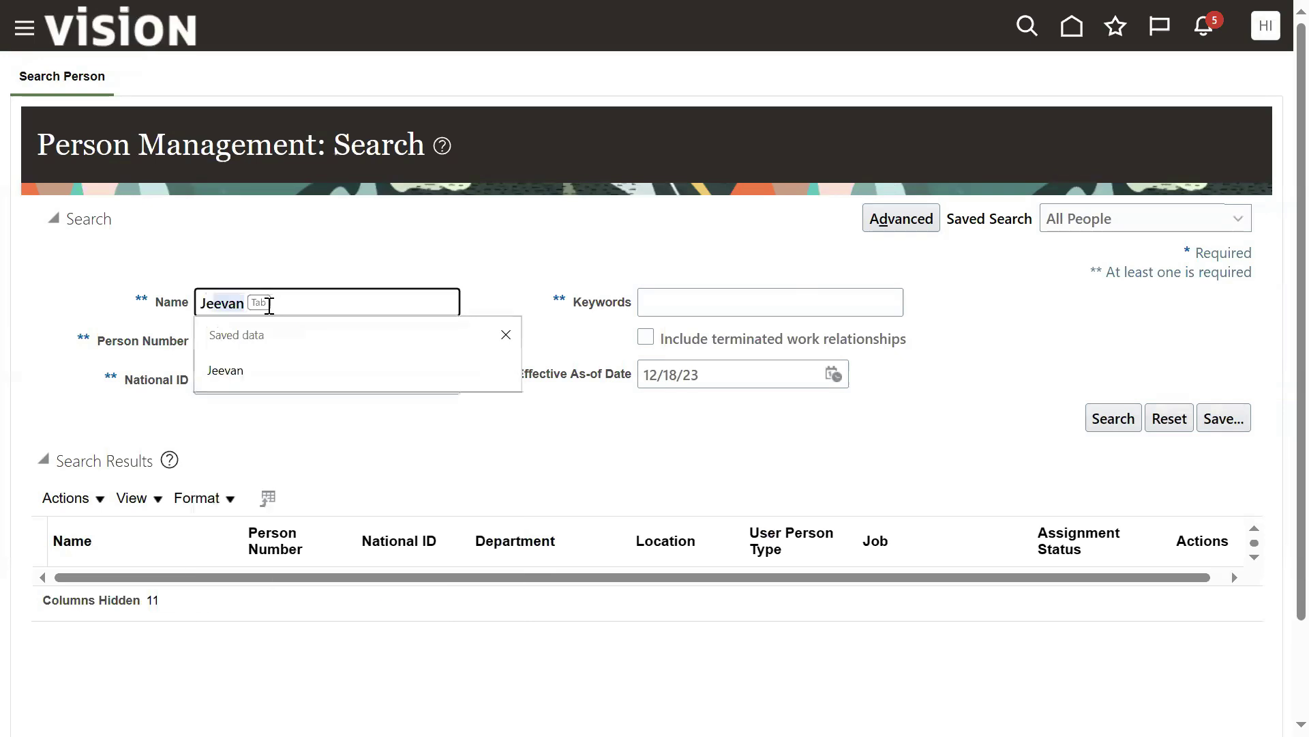
{"action": "key", "text": "Tab"}
{"action": "key", "text": "Return"}
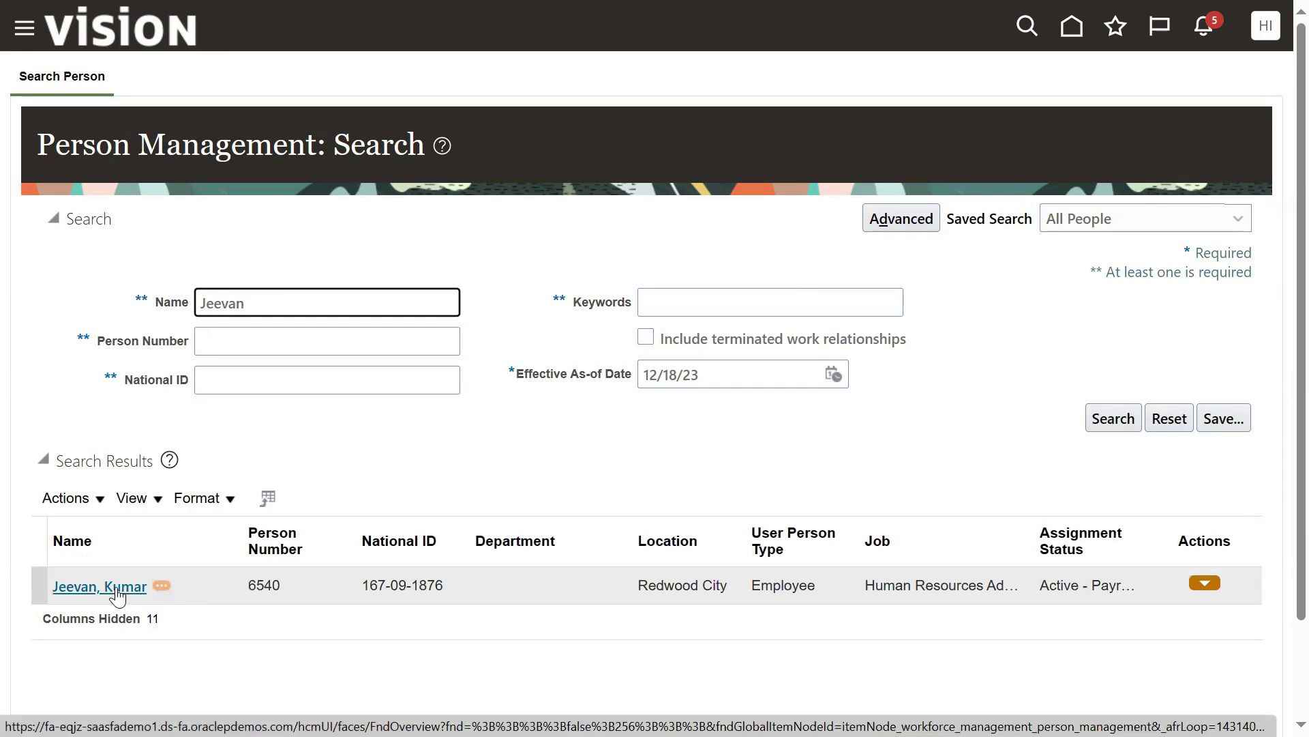
Step: Open the employee's Employment page and review hire date 1/1/23 and the line manager details
{"action": "left_click", "coordinate": [581, 472]}
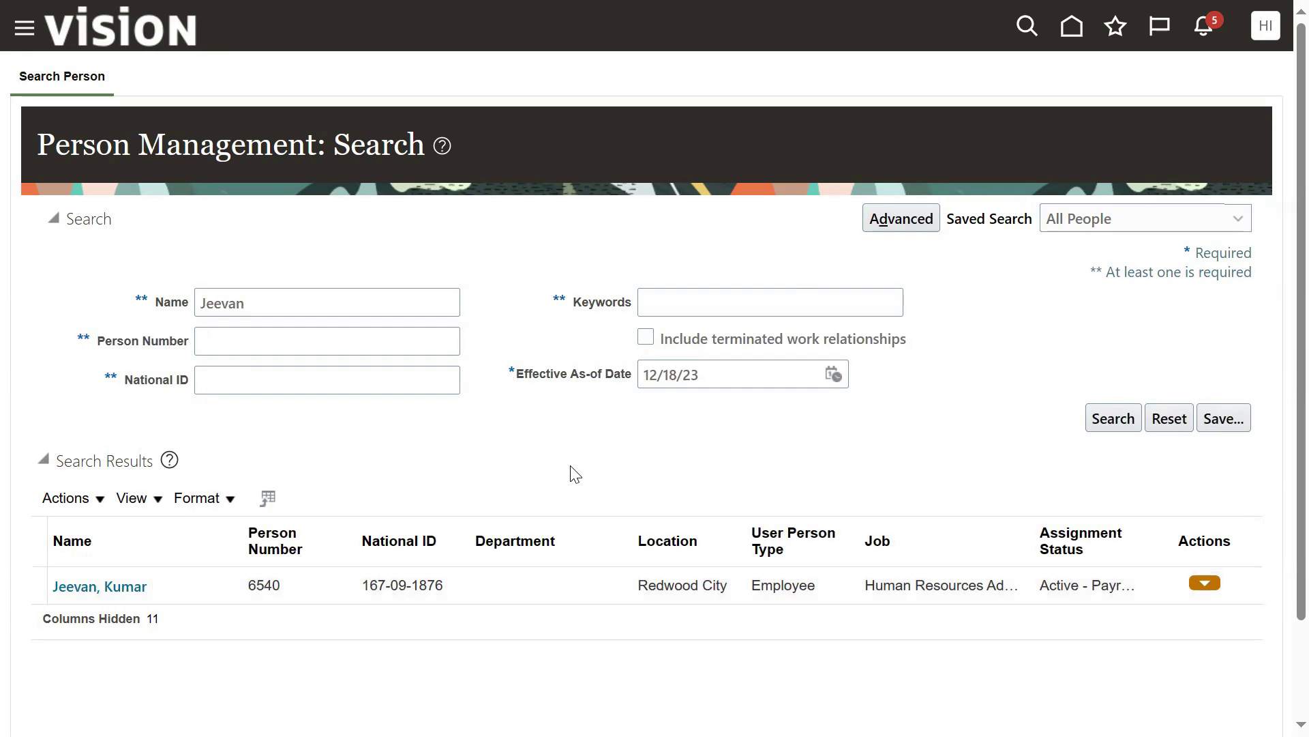
{"action": "left_click", "coordinate": [81, 587]}
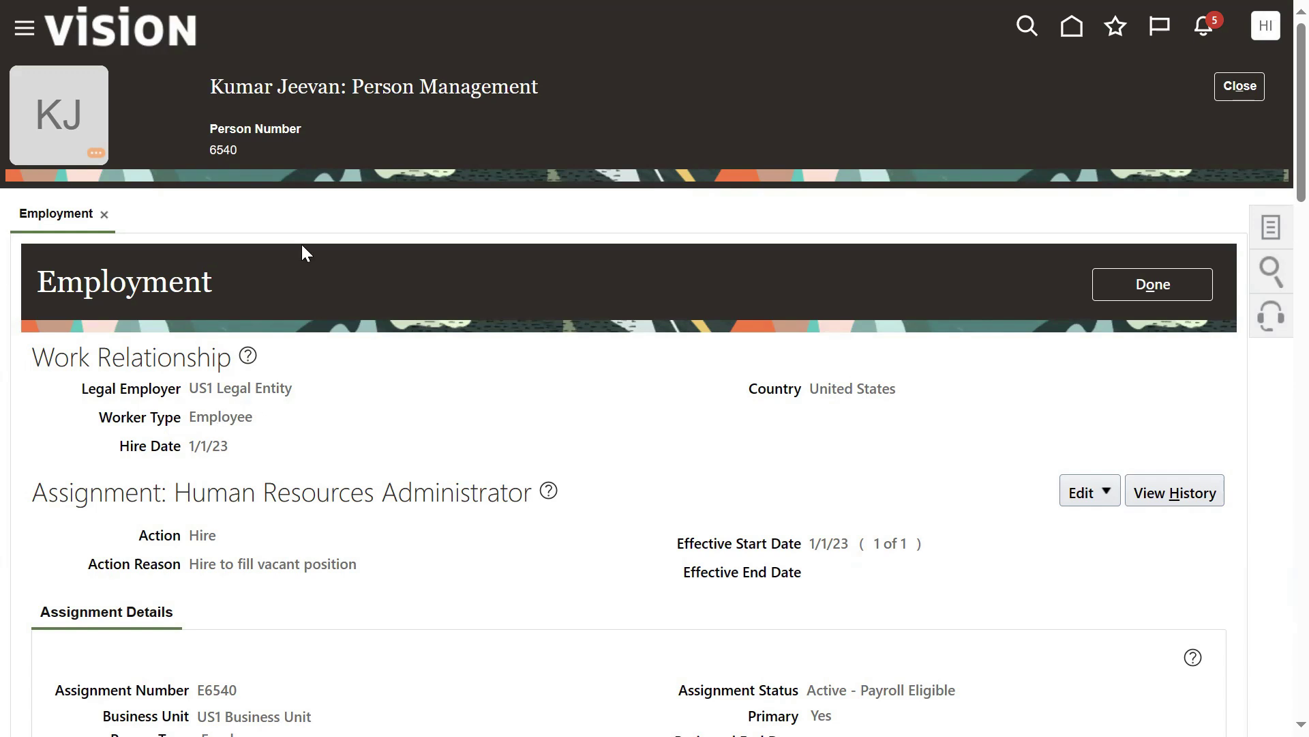
{"action": "left_click_drag", "start_coordinate": [203, 88], "coordinate": [322, 97]}
{"action": "left_click_drag", "start_coordinate": [192, 445], "coordinate": [268, 452]}
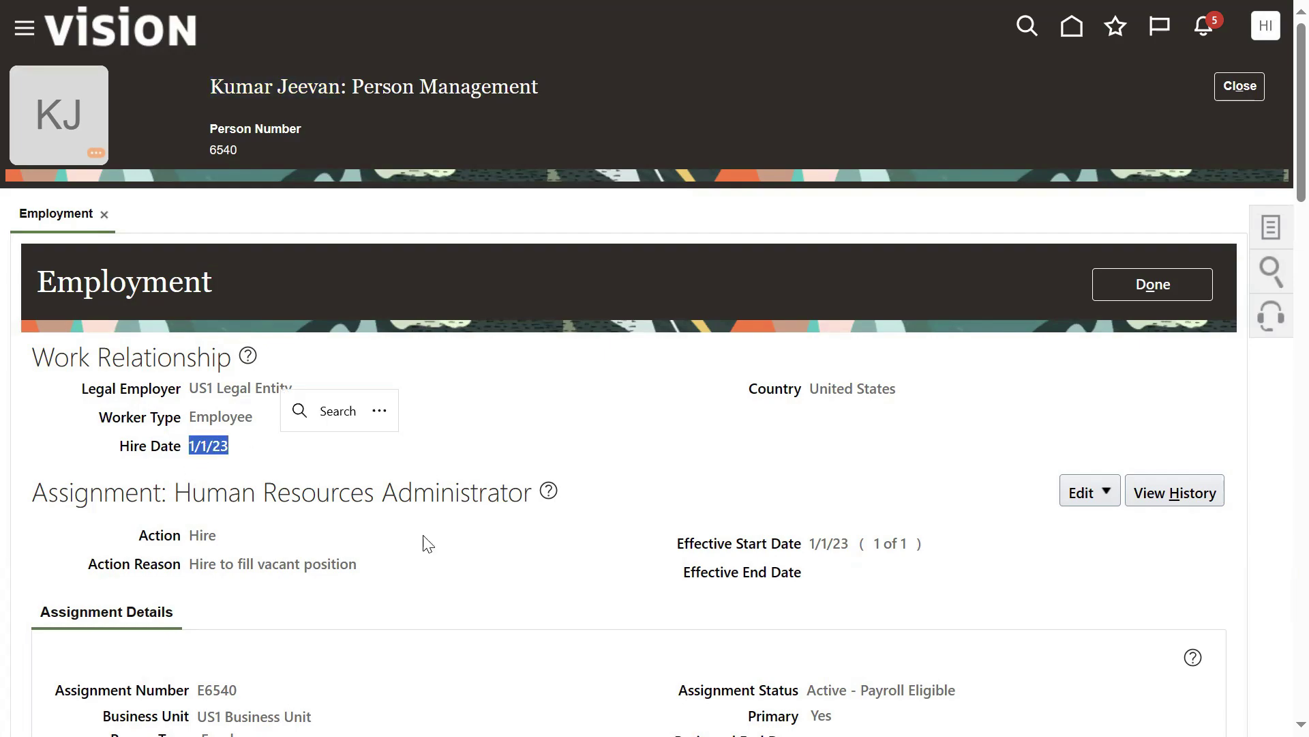
{"action": "scroll", "coordinate": [426, 551], "scroll_direction": "down", "scroll_amount": 11}
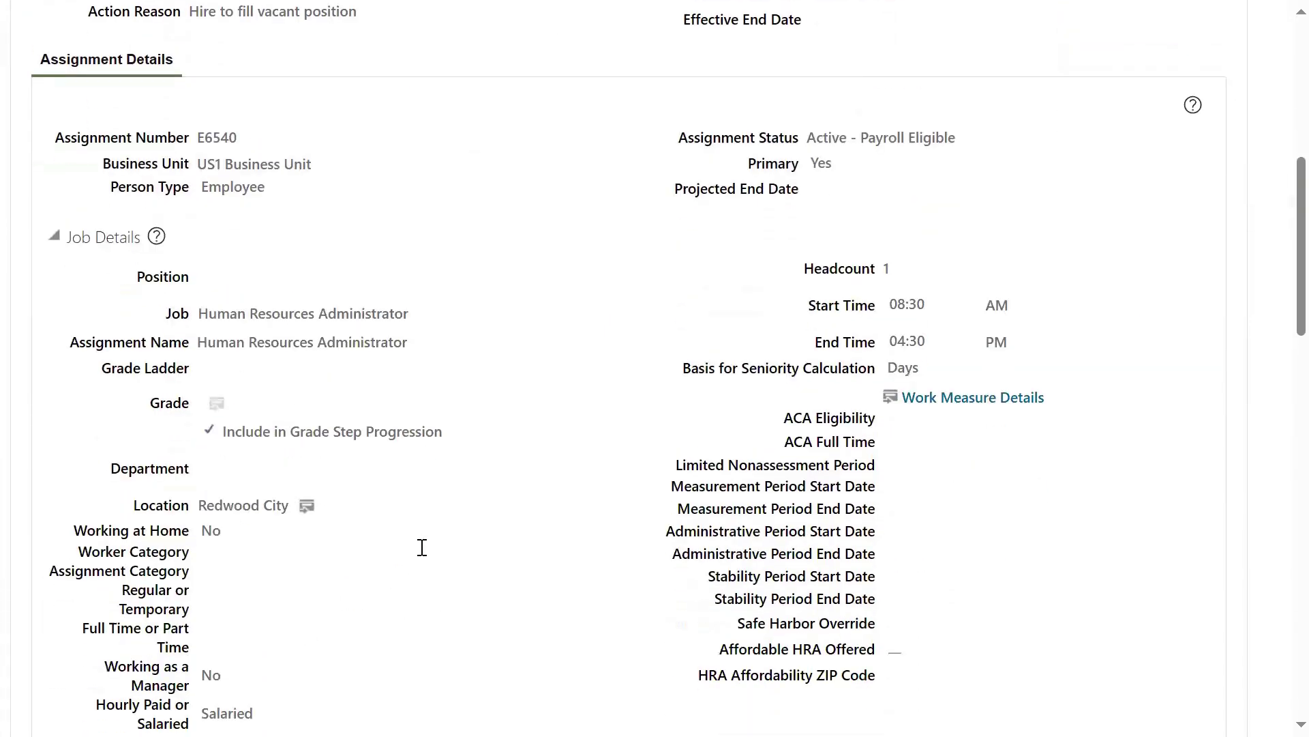
{"action": "scroll", "coordinate": [429, 556], "scroll_direction": "down", "scroll_amount": 7}
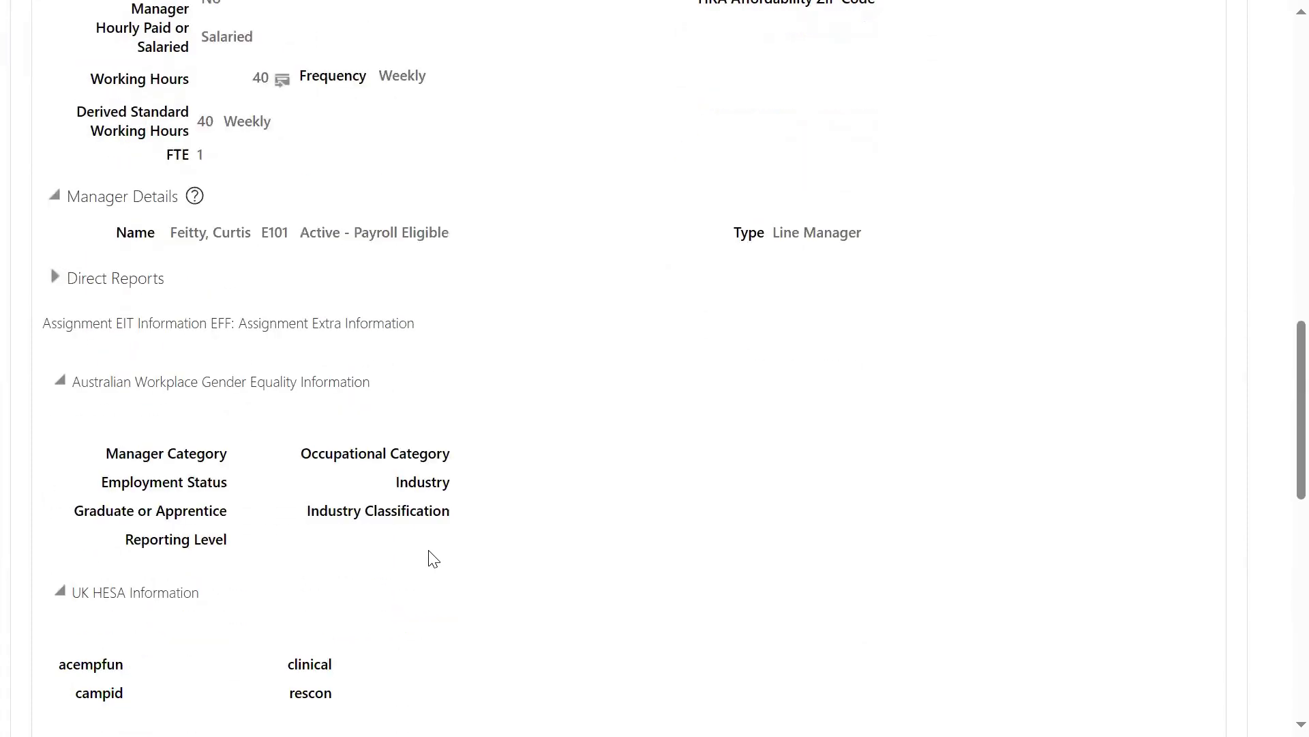
{"action": "scroll", "coordinate": [218, 332], "scroll_direction": "up", "scroll_amount": 3}
{"action": "left_click_drag", "start_coordinate": [171, 357], "coordinate": [450, 351]}
{"action": "scroll", "coordinate": [614, 518], "scroll_direction": "up", "scroll_amount": 15}
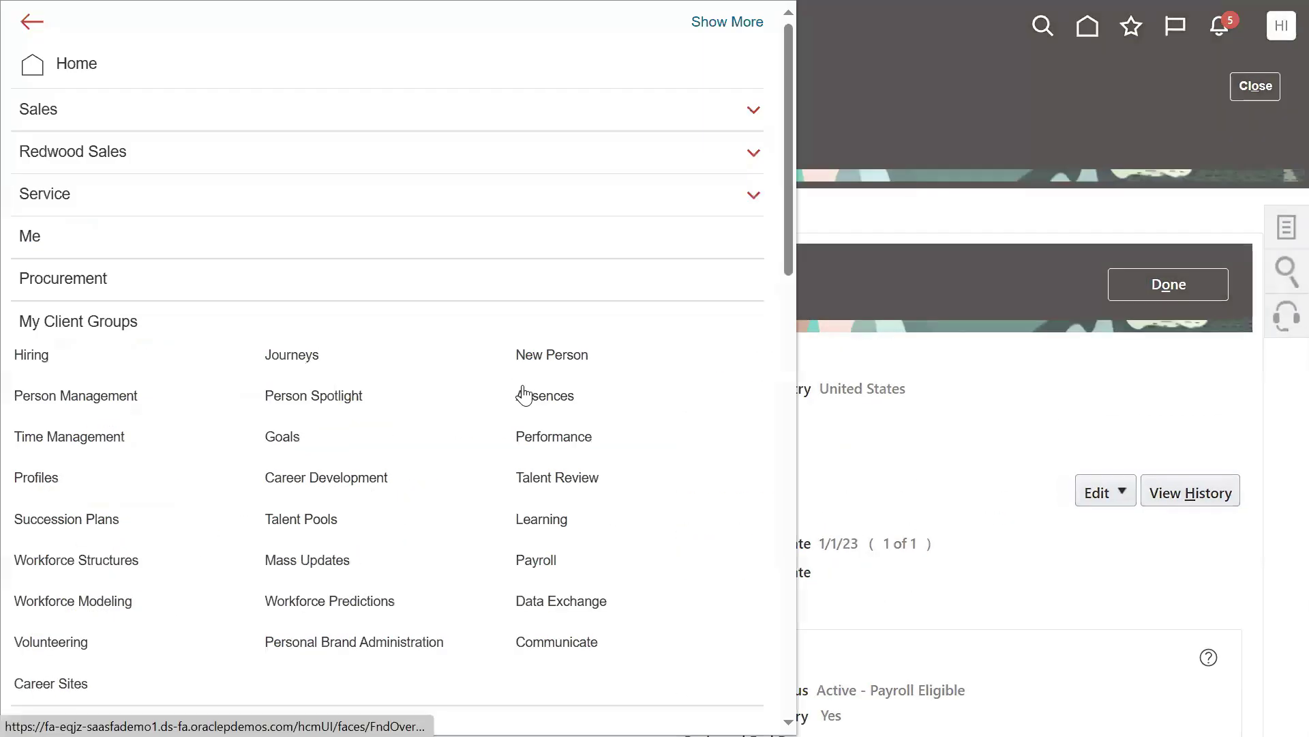
Step: Collapse My Client Groups in the Navigator and go to Tools > Security Console
{"action": "left_click", "coordinate": [131, 323]}
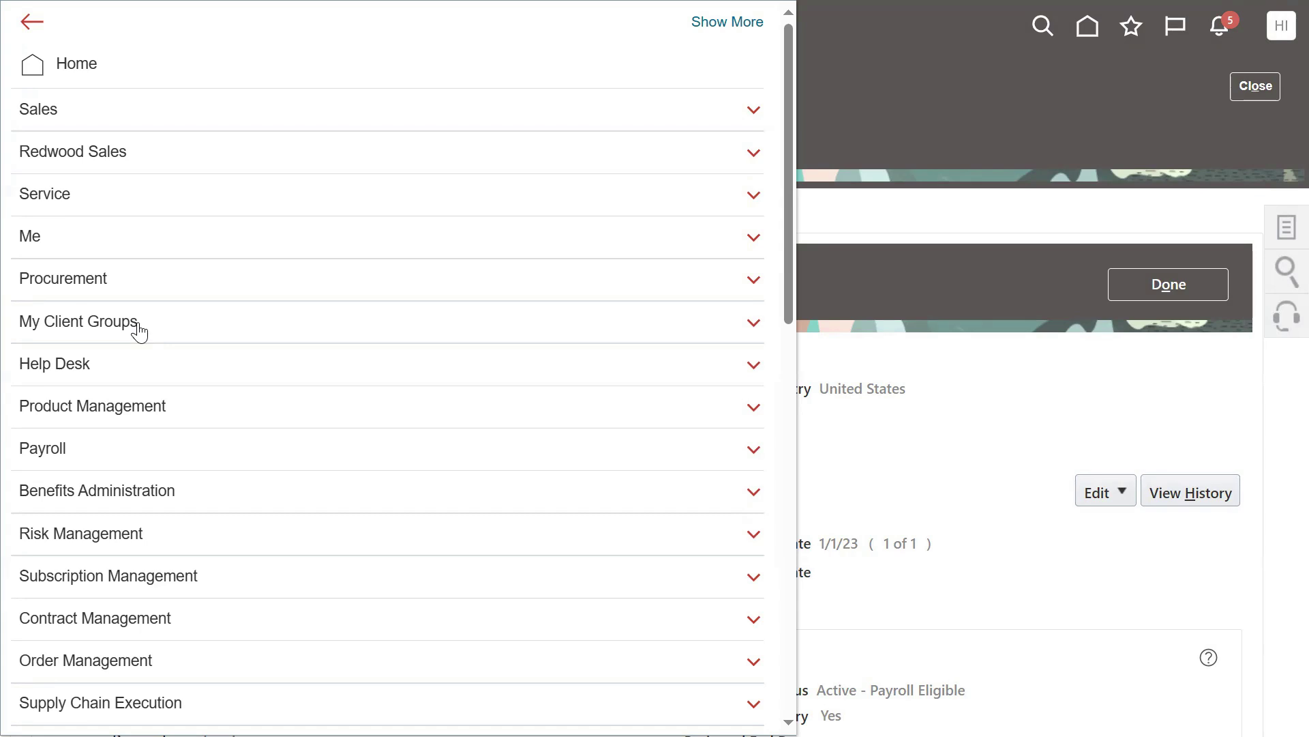
{"action": "left_click", "coordinate": [139, 333]}
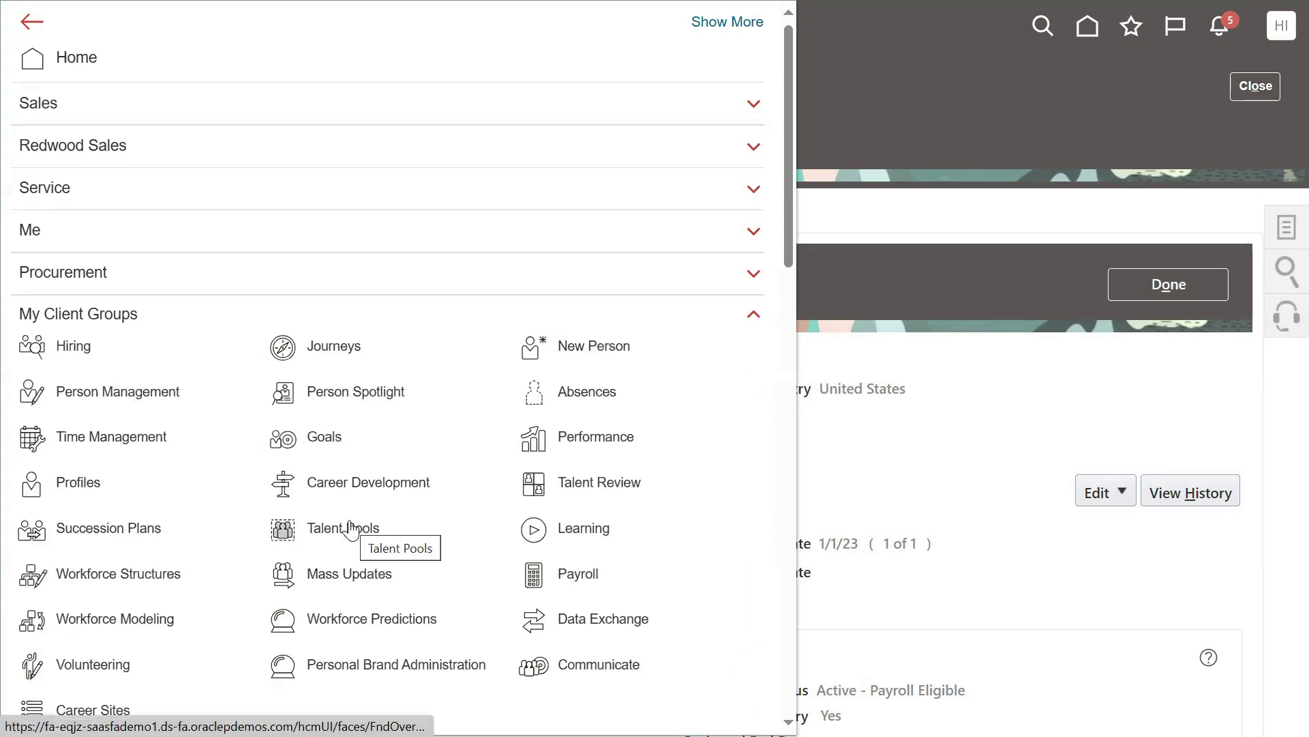
{"action": "left_click", "coordinate": [147, 322]}
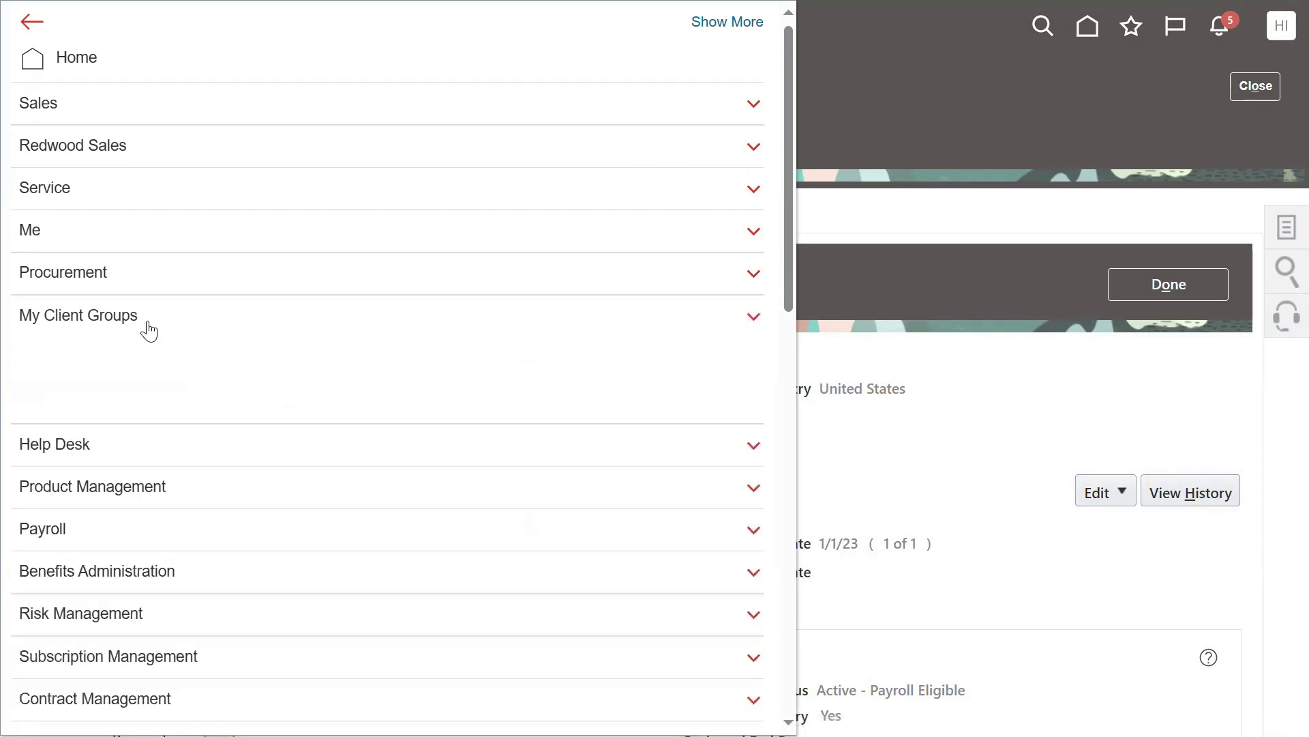
{"action": "scroll", "coordinate": [161, 464], "scroll_direction": "down", "scroll_amount": 10}
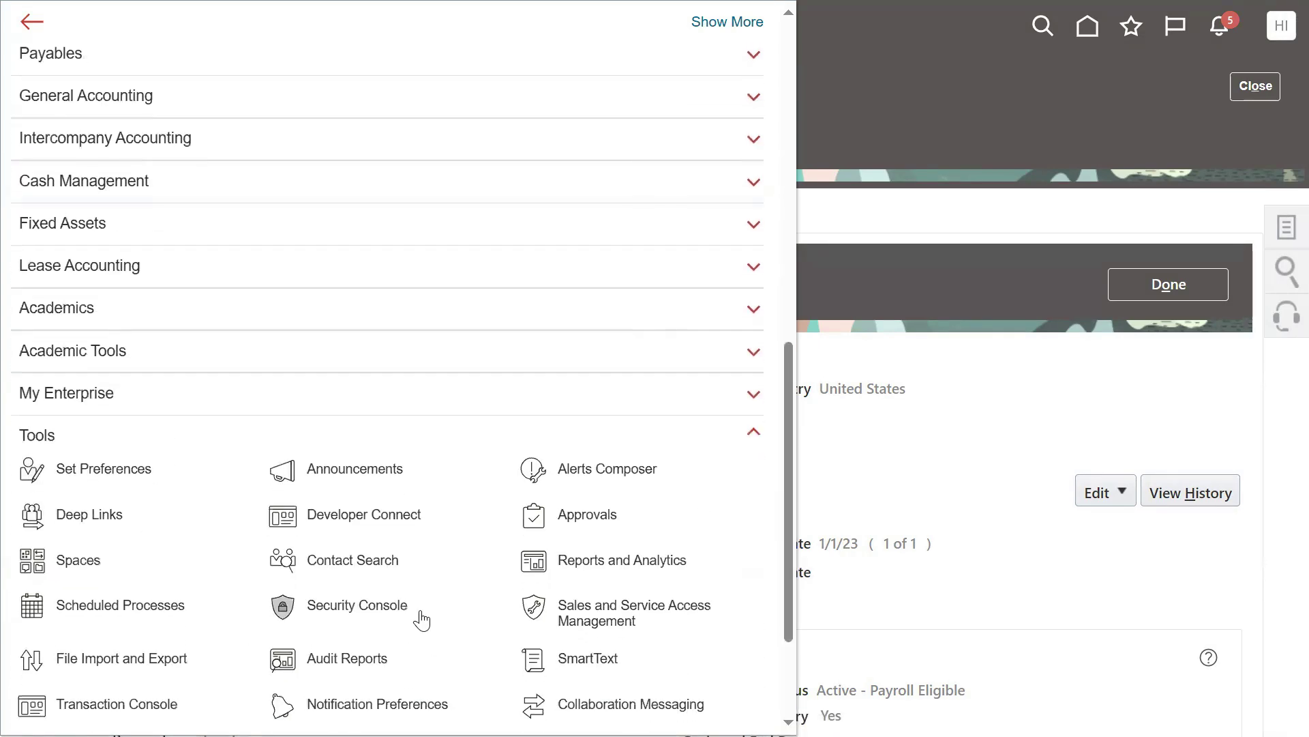
{"action": "left_click", "coordinate": [389, 607]}
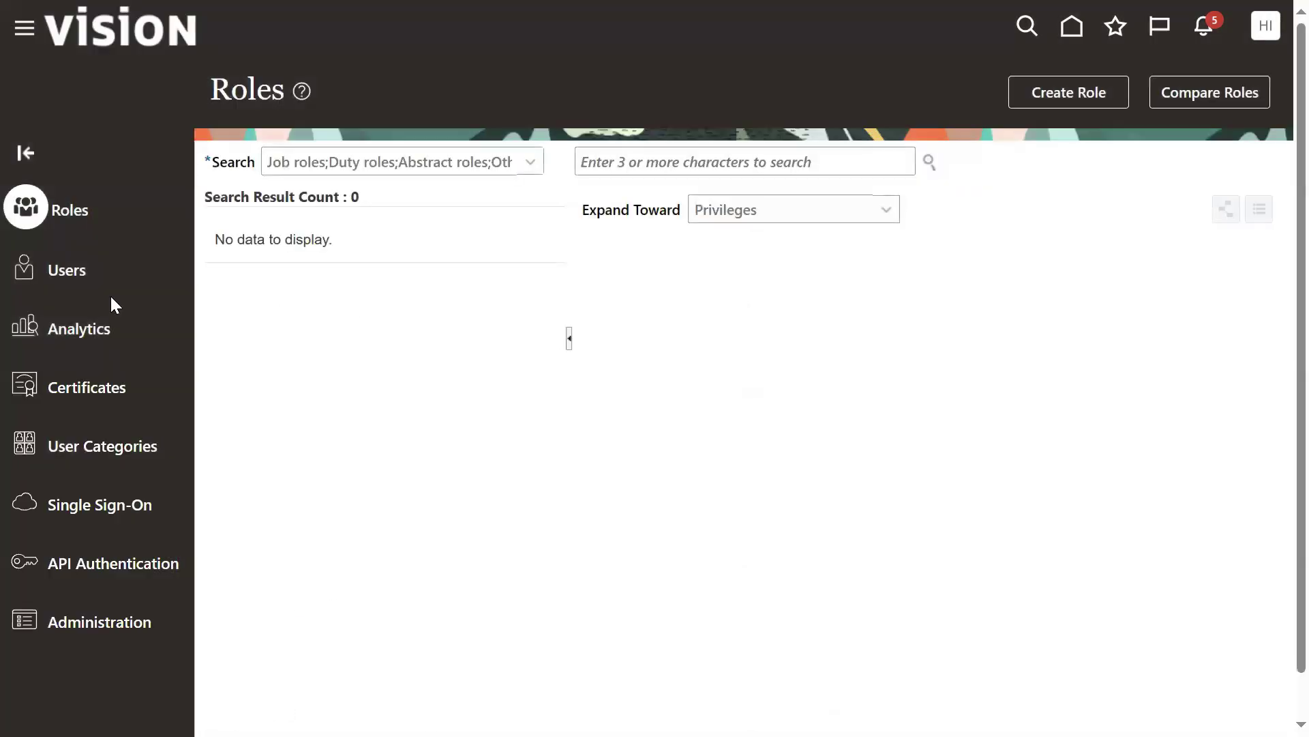
Step: Search Users for the manager's user name and open their account details
{"action": "left_click", "coordinate": [80, 284]}
{"action": "left_click", "coordinate": [727, 167]}
{"action": "type", "text": "cur"}
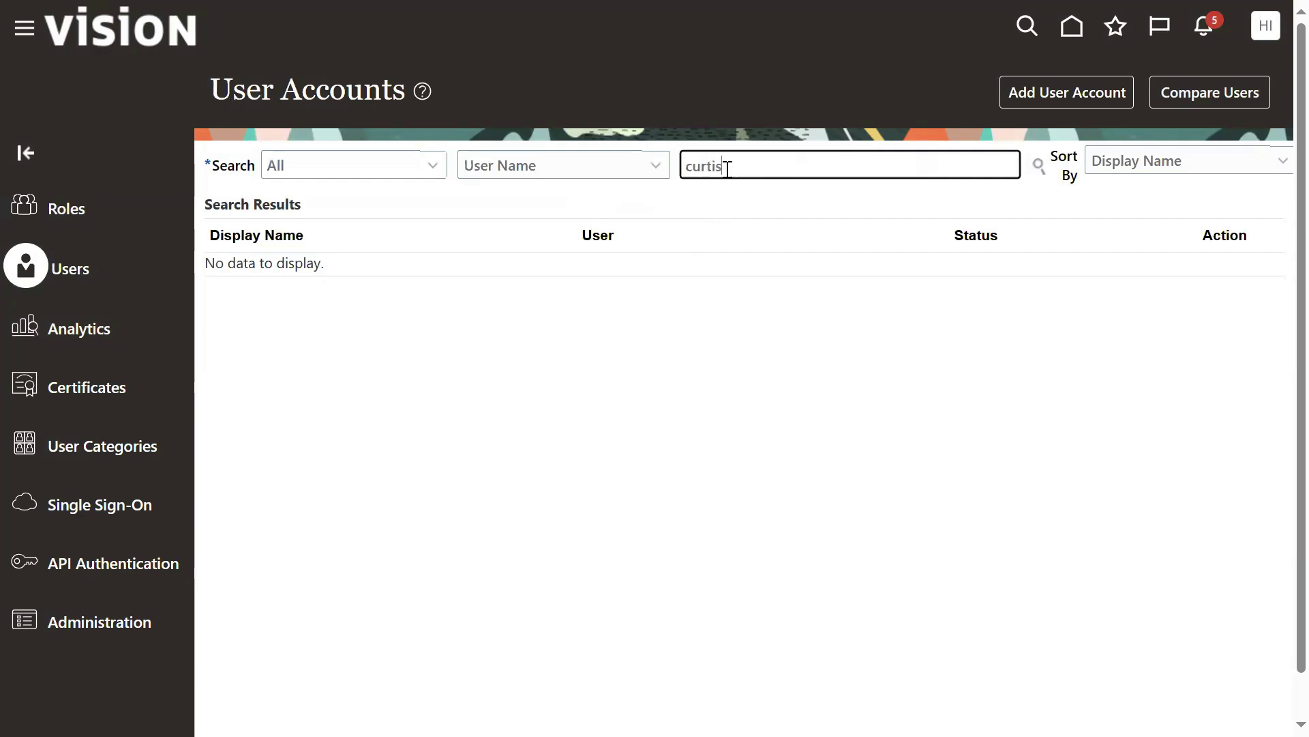
{"action": "type", "text": "tis"}
{"action": "key", "text": "Return"}
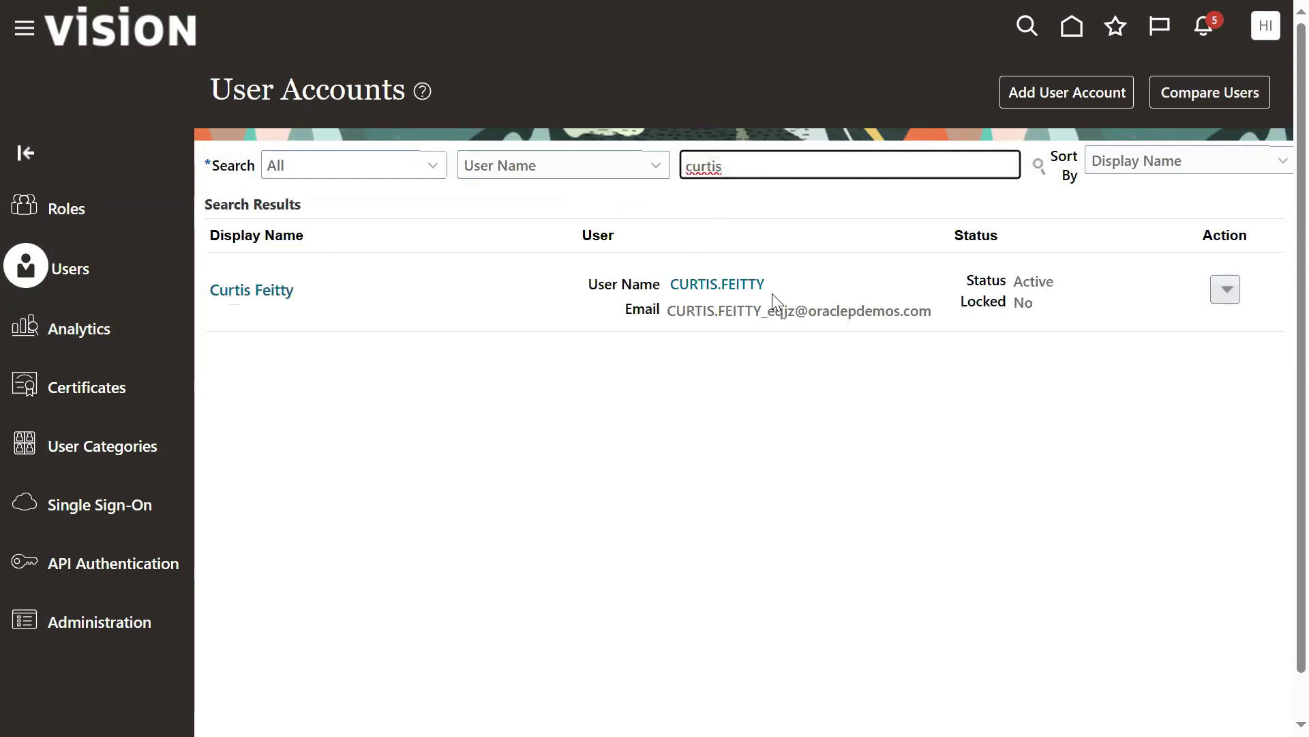
{"action": "left_click", "coordinate": [748, 284]}
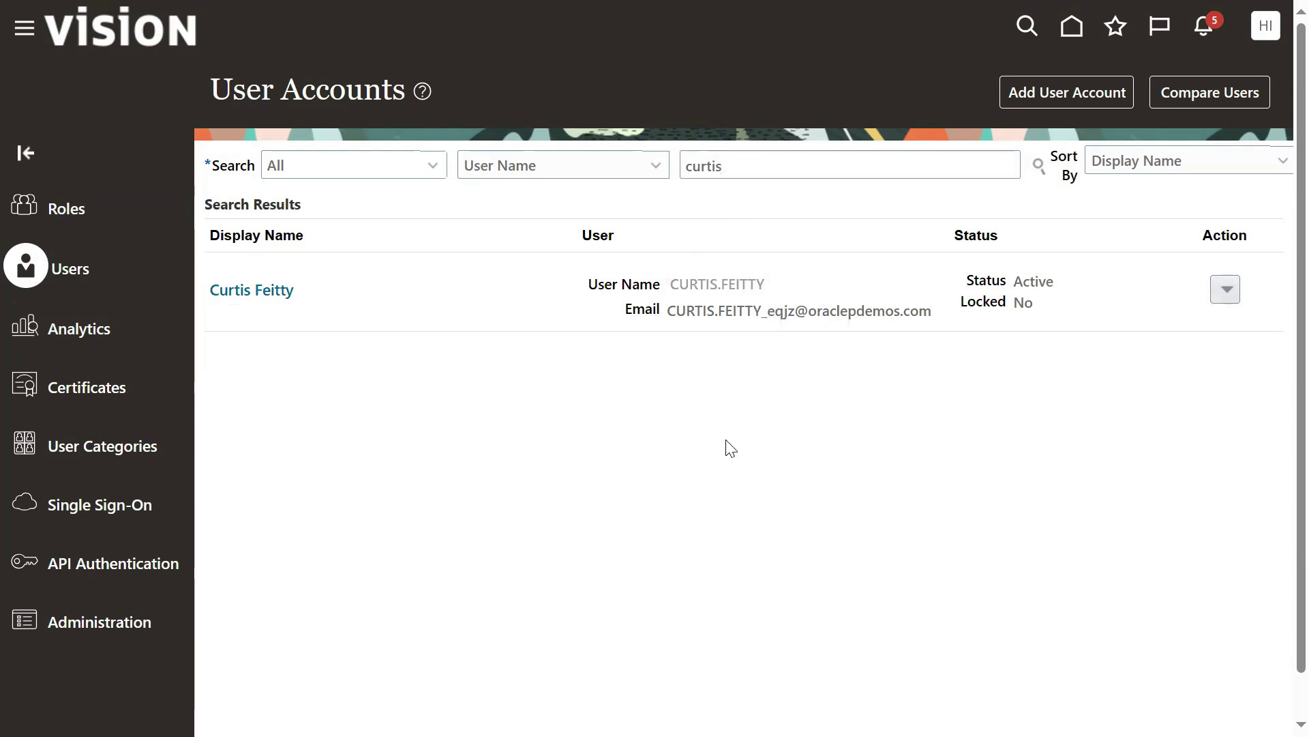
Step: Manually reset the manager's password to a new chosen value and finish
{"action": "left_click", "coordinate": [884, 92]}
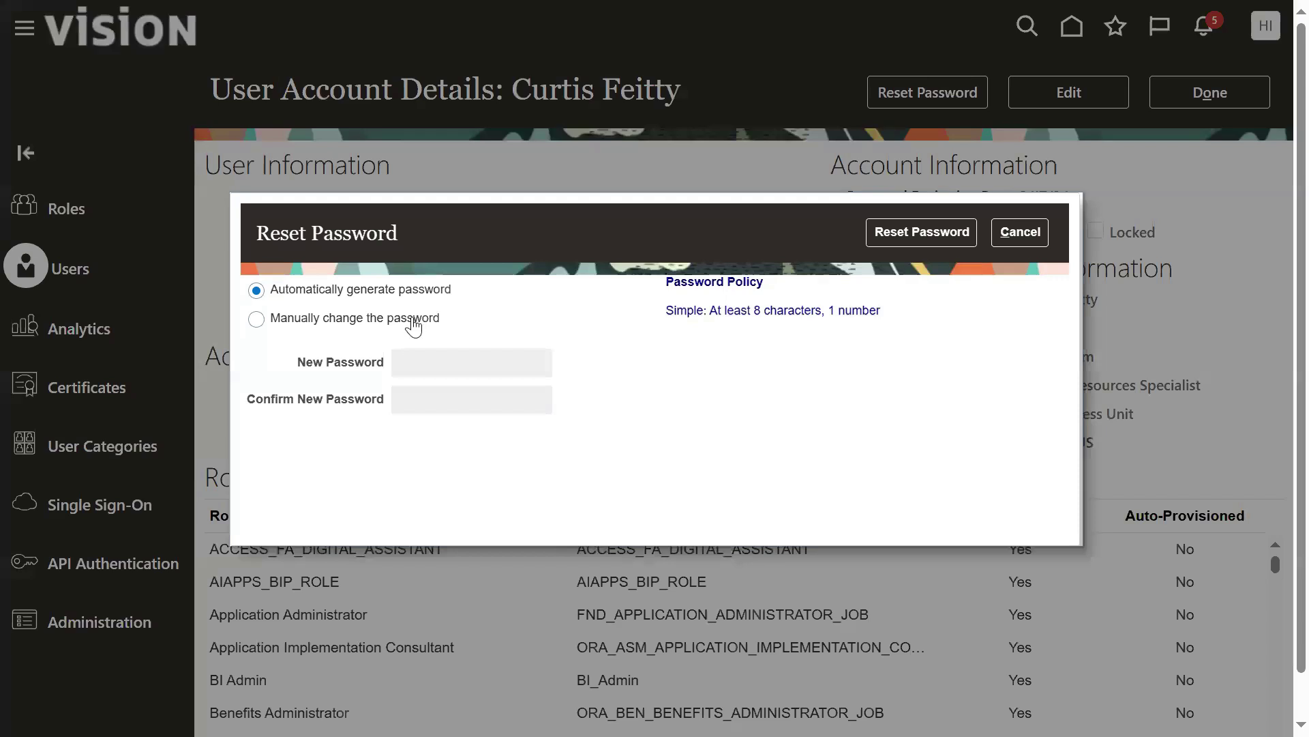
{"action": "left_click", "coordinate": [414, 327]}
{"action": "left_click", "coordinate": [436, 407]}
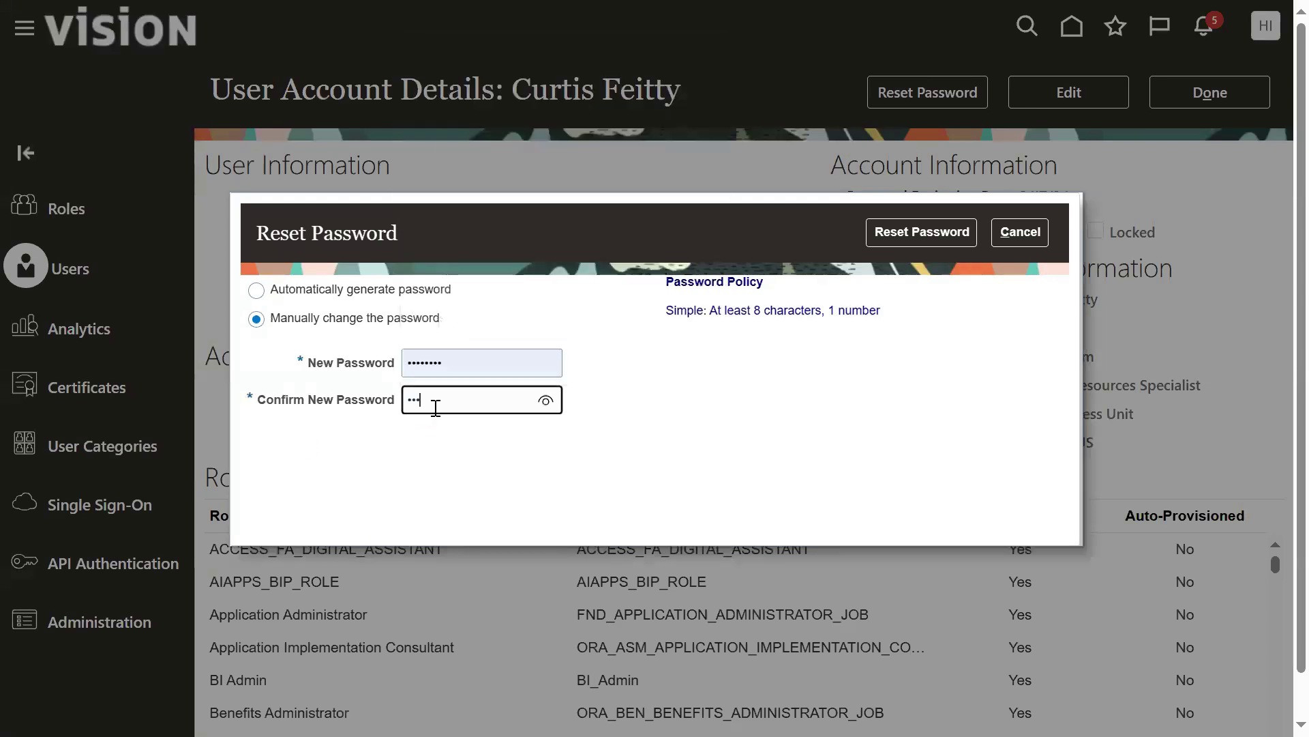
{"action": "left_click", "coordinate": [943, 237]}
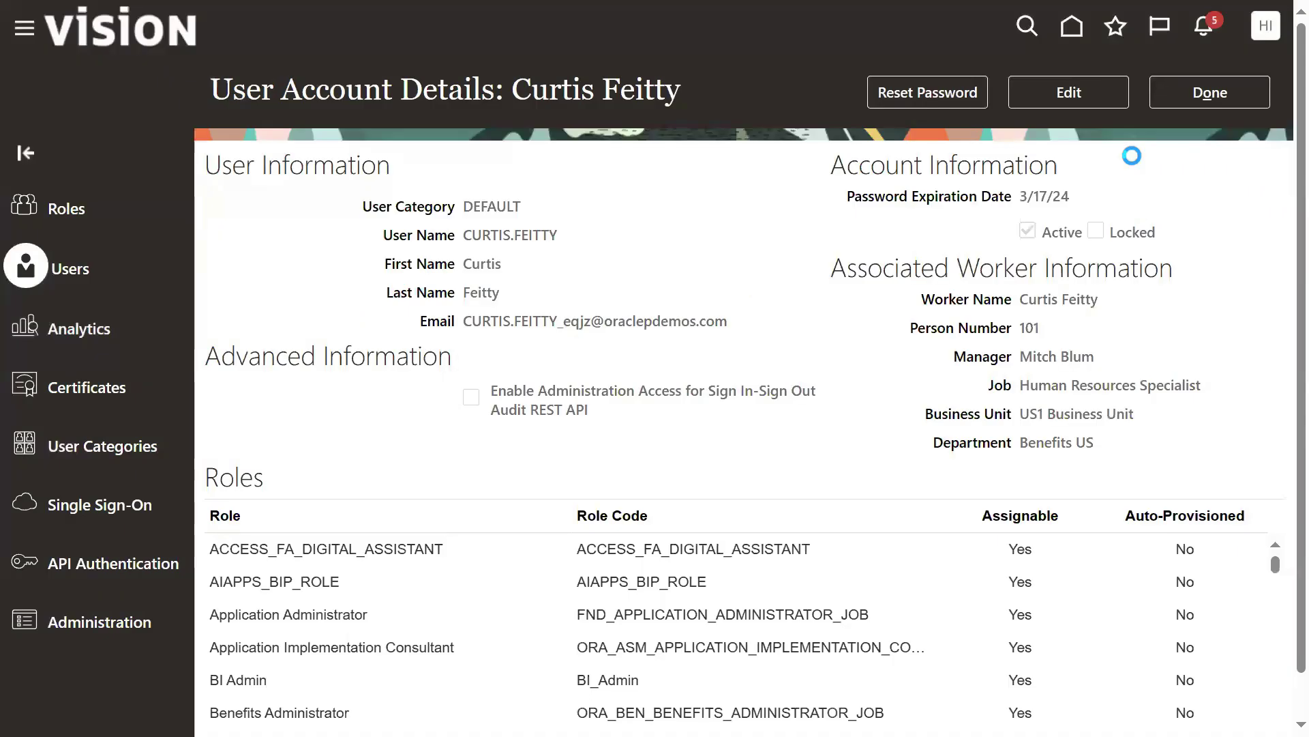
{"action": "left_click", "coordinate": [1207, 91]}
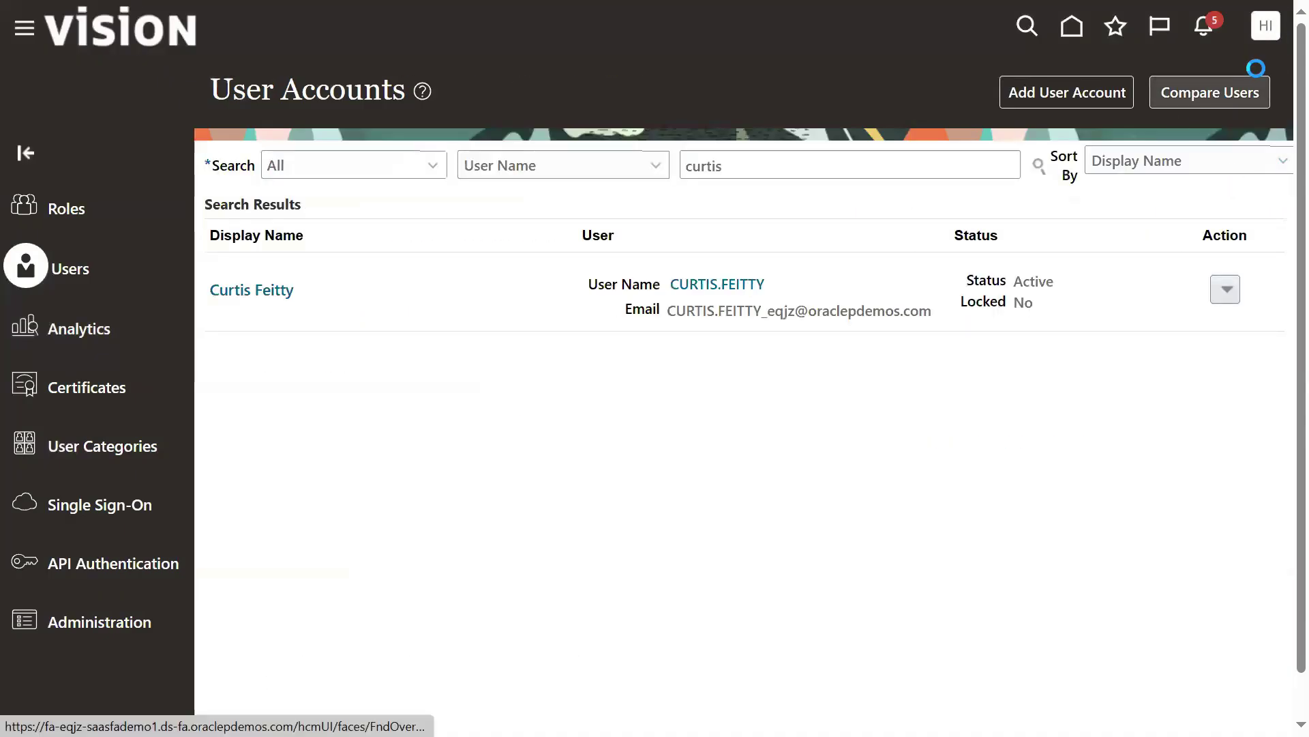
Step: Sign out and sign back in using the manager's saved user account
{"action": "left_click", "coordinate": [1266, 27]}
{"action": "left_click", "coordinate": [1238, 80]}
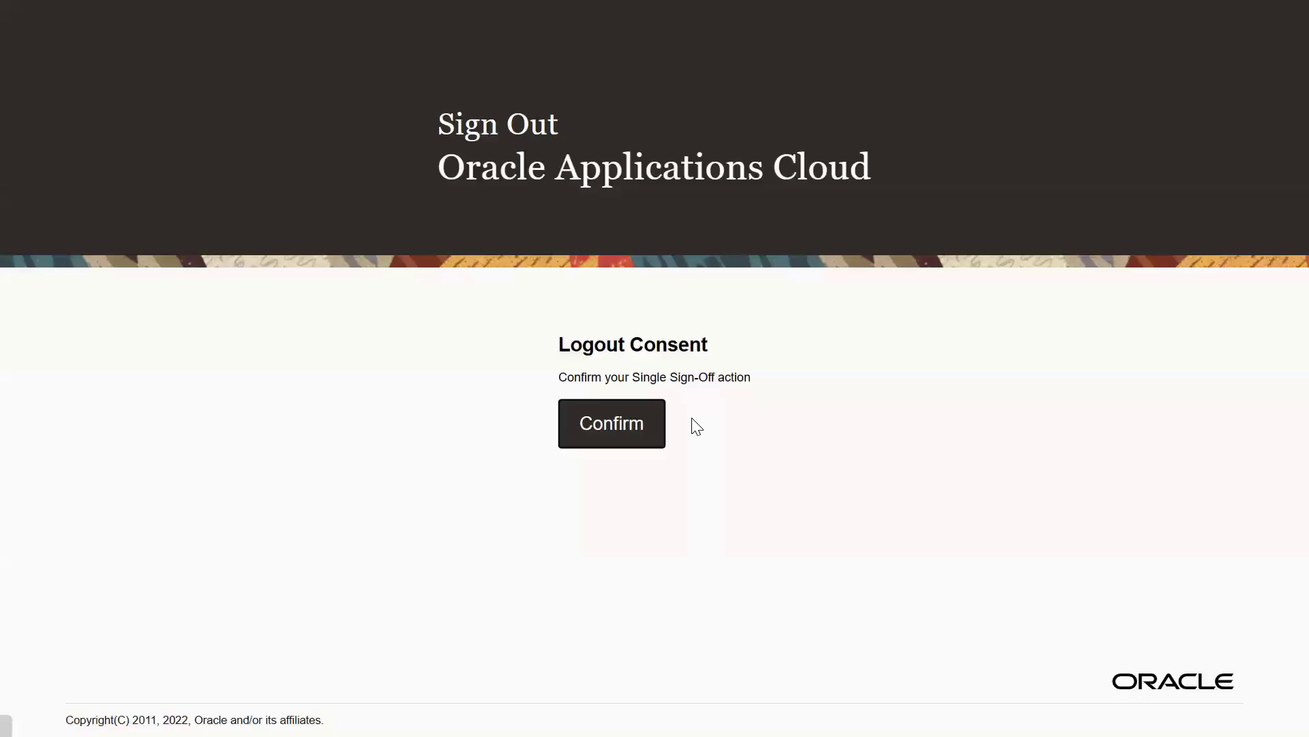
{"action": "left_click", "coordinate": [622, 415]}
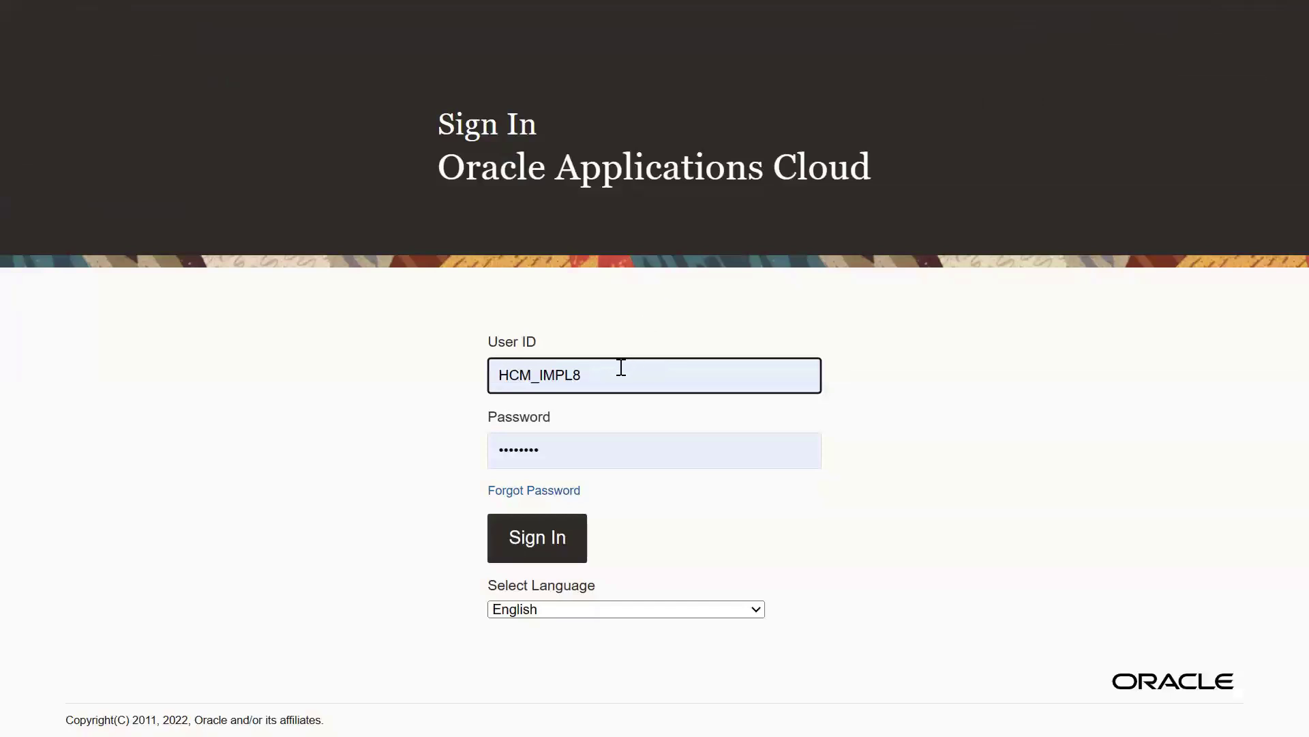
{"action": "double_click", "coordinate": [621, 368]}
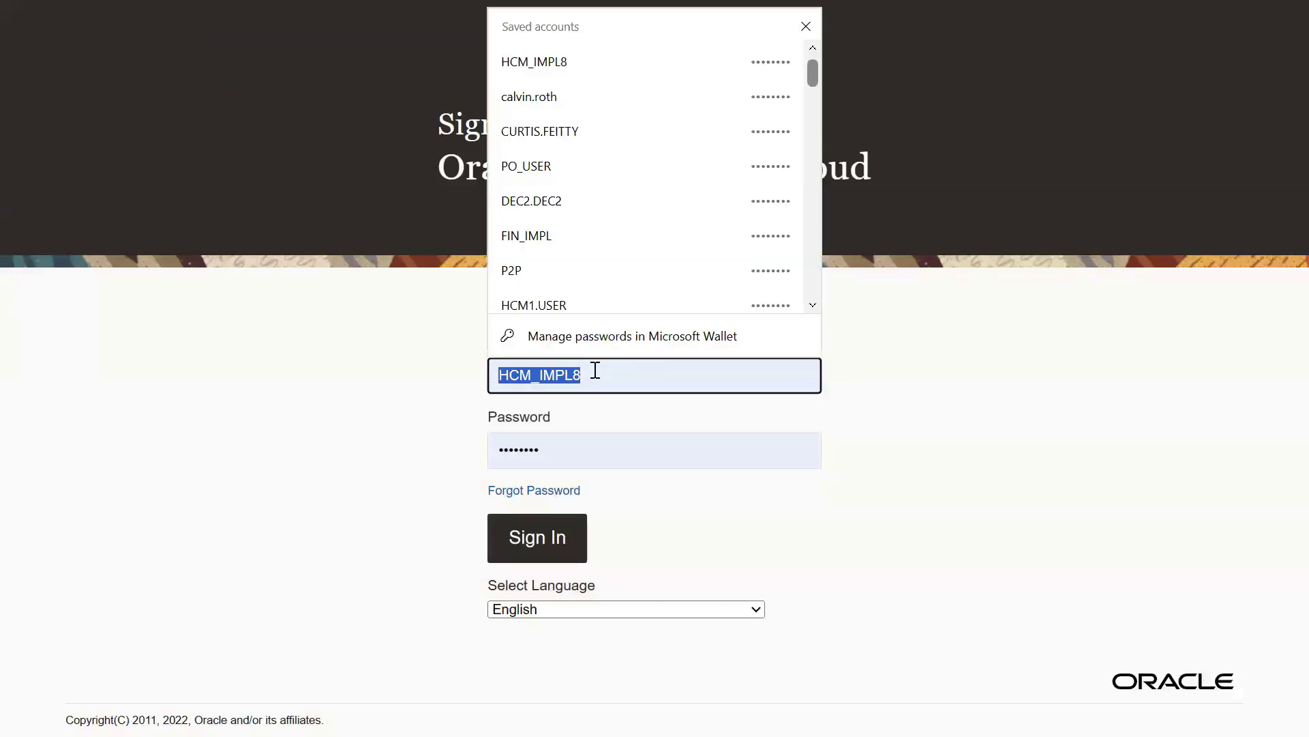
{"action": "left_click", "coordinate": [553, 121]}
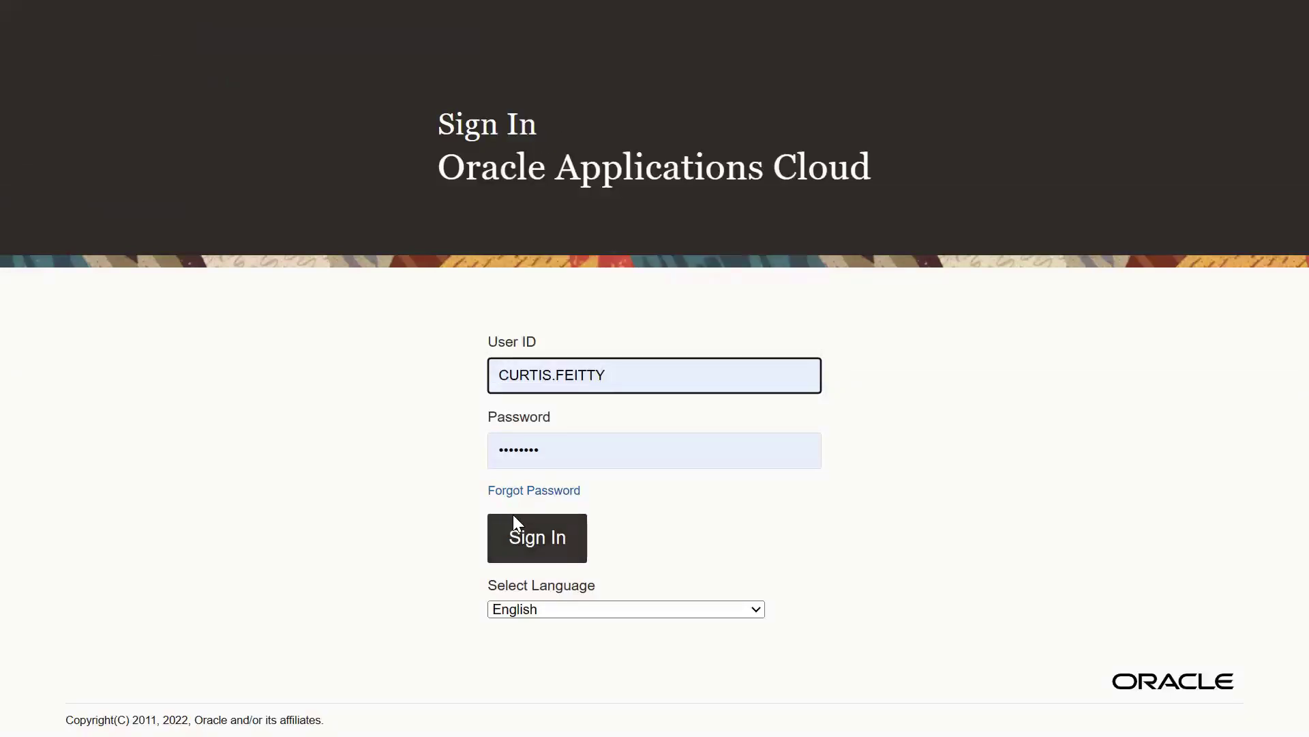
{"action": "left_click", "coordinate": [522, 543]}
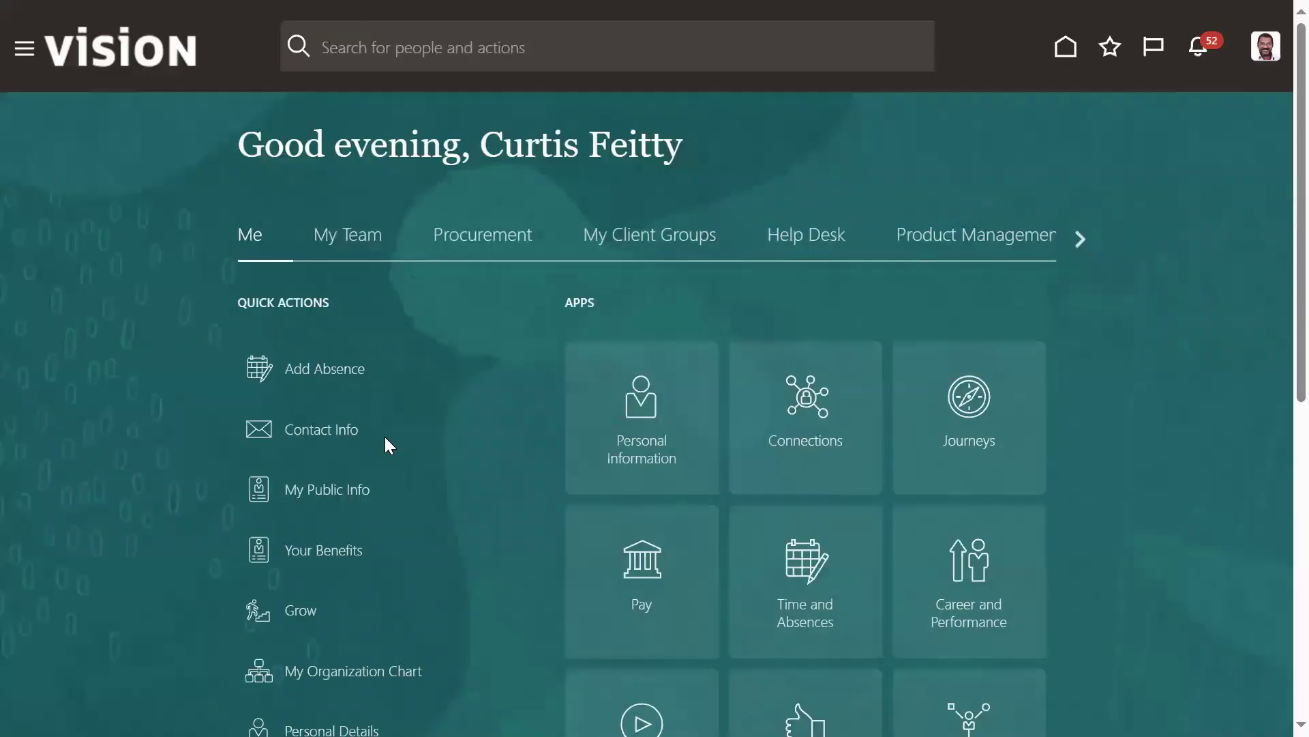
Step: Go to My Team > My Team from the Navigator to list the manager's workers
{"action": "left_click", "coordinate": [27, 62]}
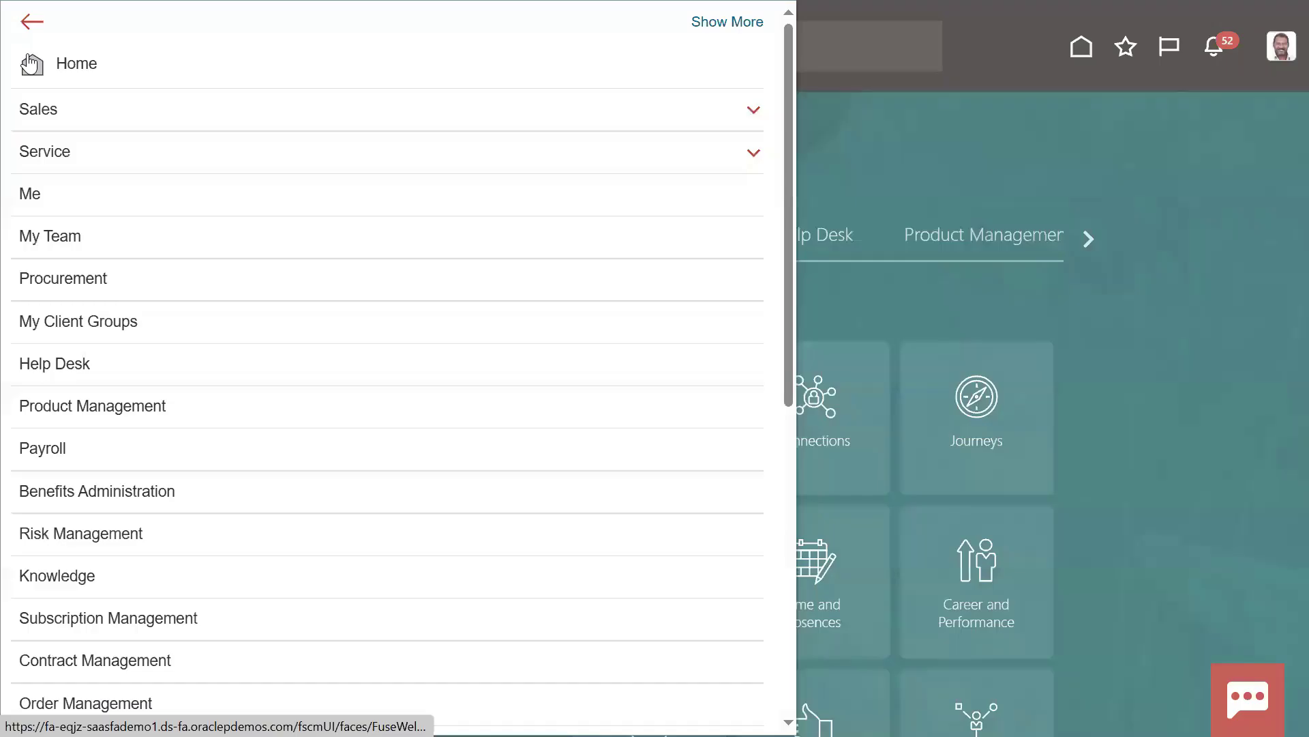
{"action": "left_click", "coordinate": [64, 240]}
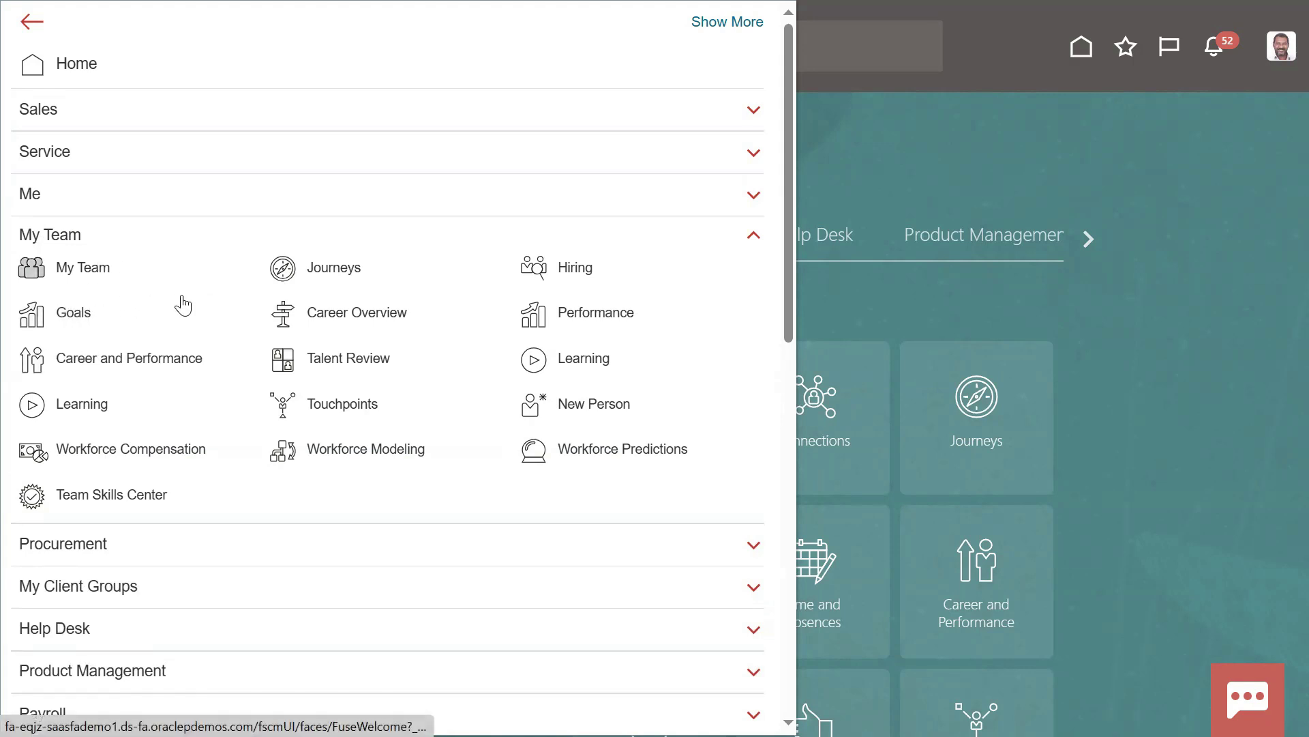
{"action": "left_click", "coordinate": [103, 273]}
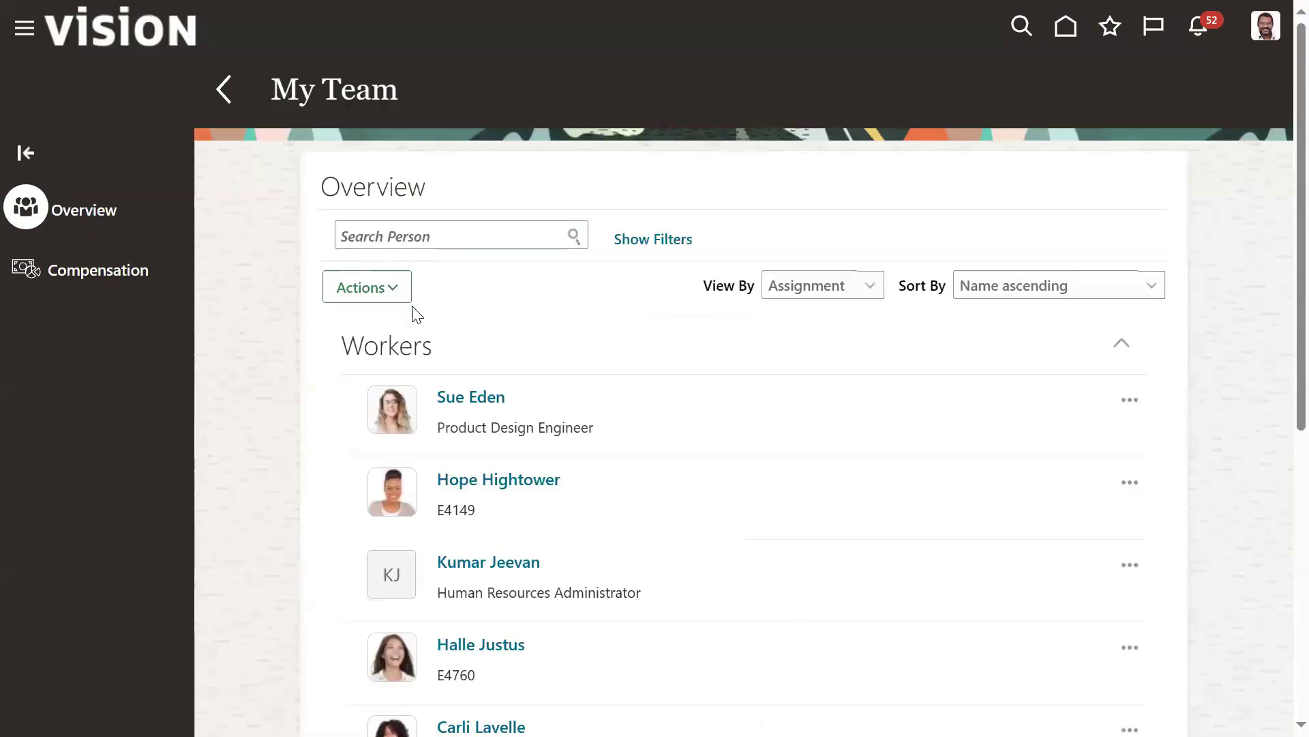
Step: Open the Employment Info of the third worker, the Human Resources Administrator, from the Workers list
{"action": "double_click", "coordinate": [374, 354]}
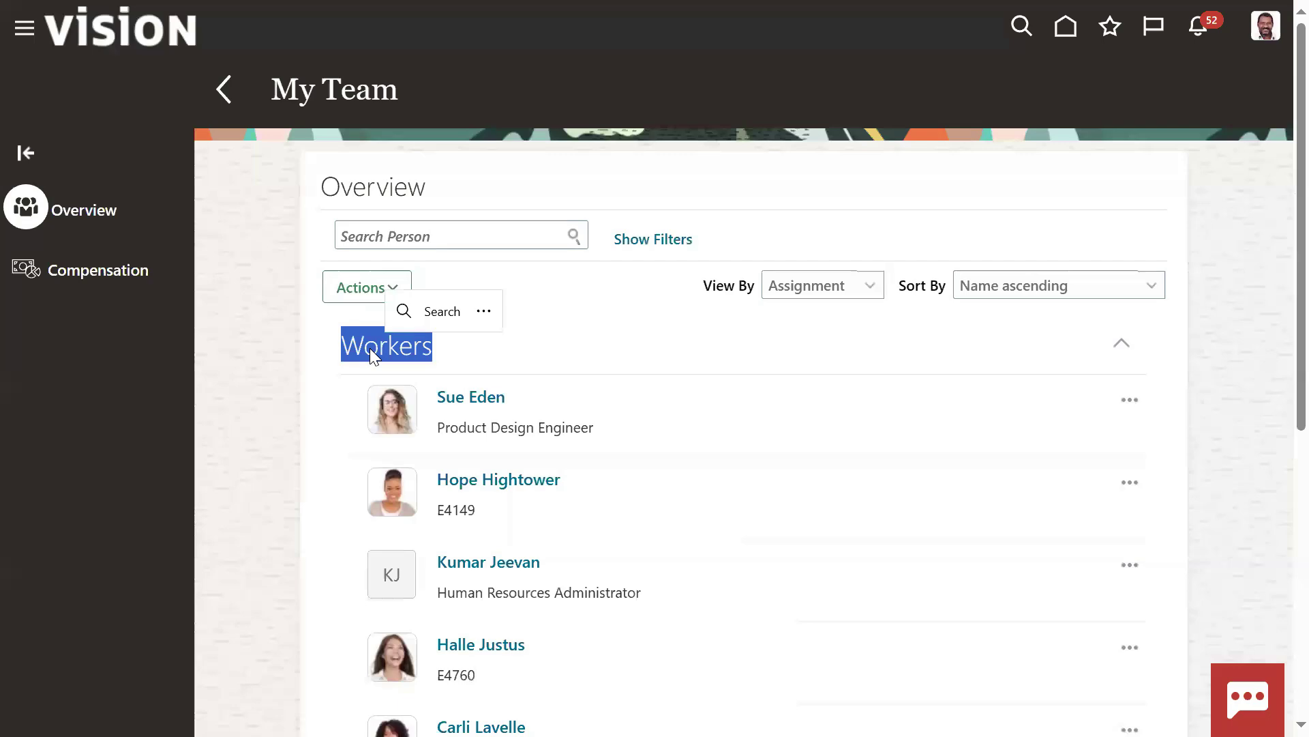
{"action": "left_click", "coordinate": [1280, 293]}
{"action": "scroll", "coordinate": [1277, 409], "scroll_direction": "down", "scroll_amount": 4}
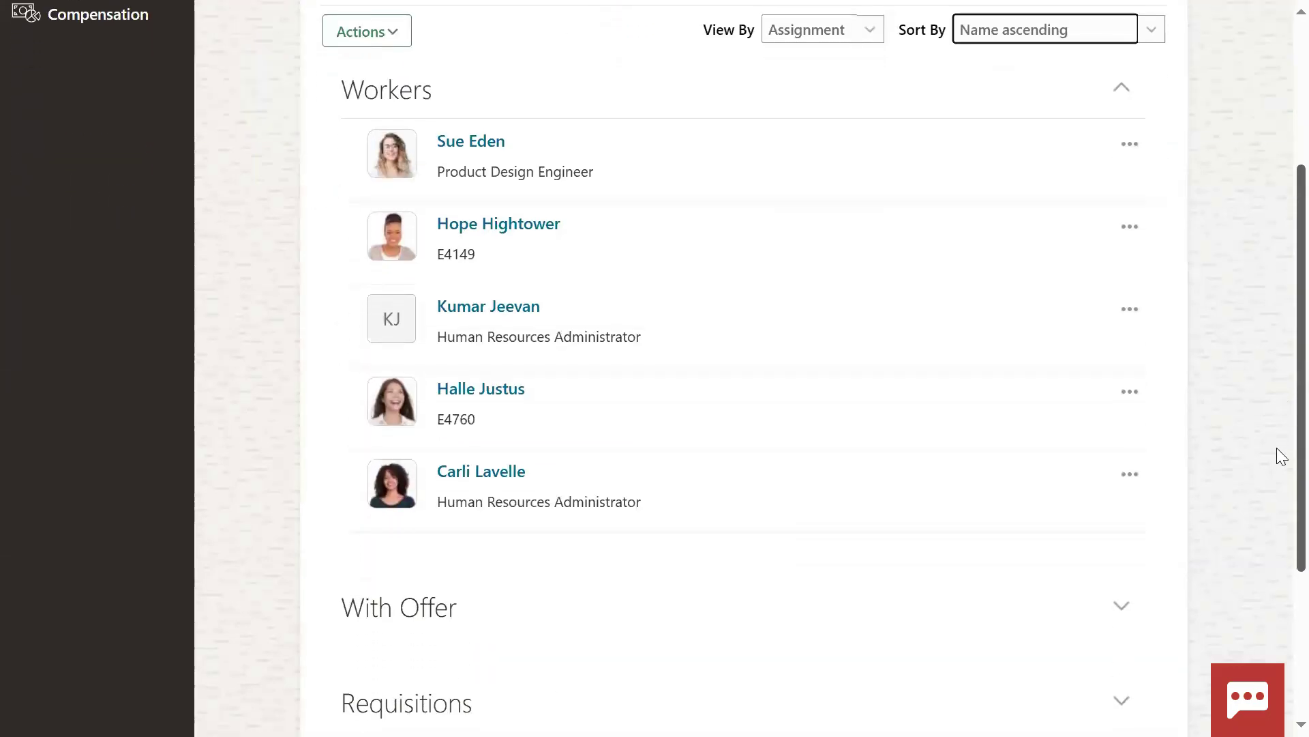
{"action": "scroll", "coordinate": [1276, 440], "scroll_direction": "up", "scroll_amount": 2}
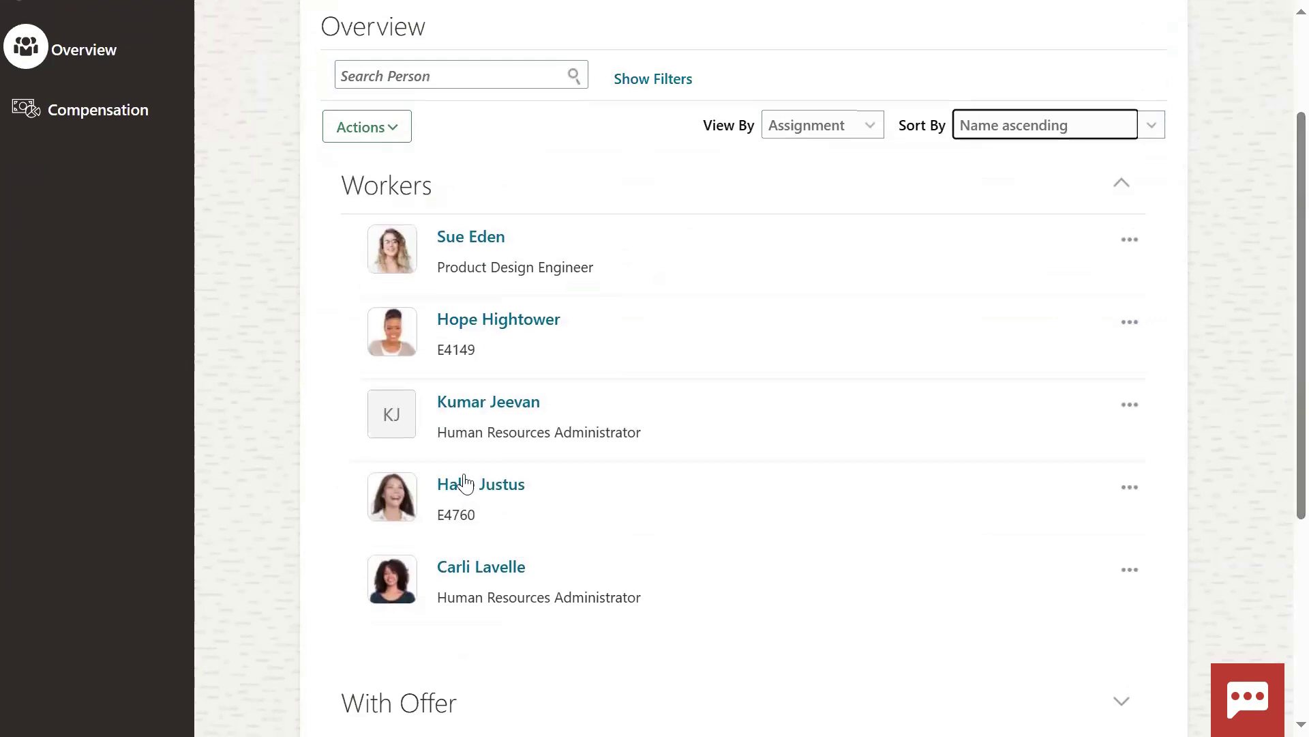
{"action": "left_click", "coordinate": [520, 407]}
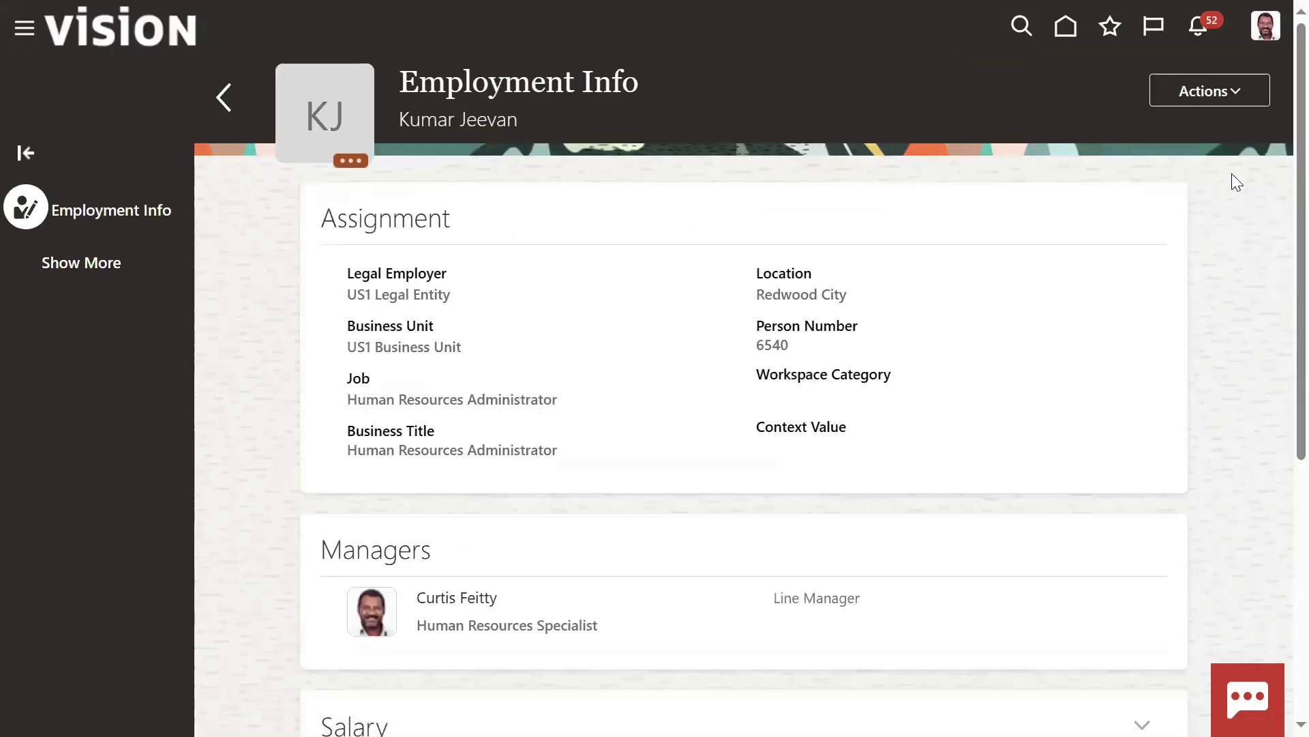
Step: Review the worker's Redwood City location and drop down the Actions menu on Employment Info
{"action": "left_click", "coordinate": [1231, 90]}
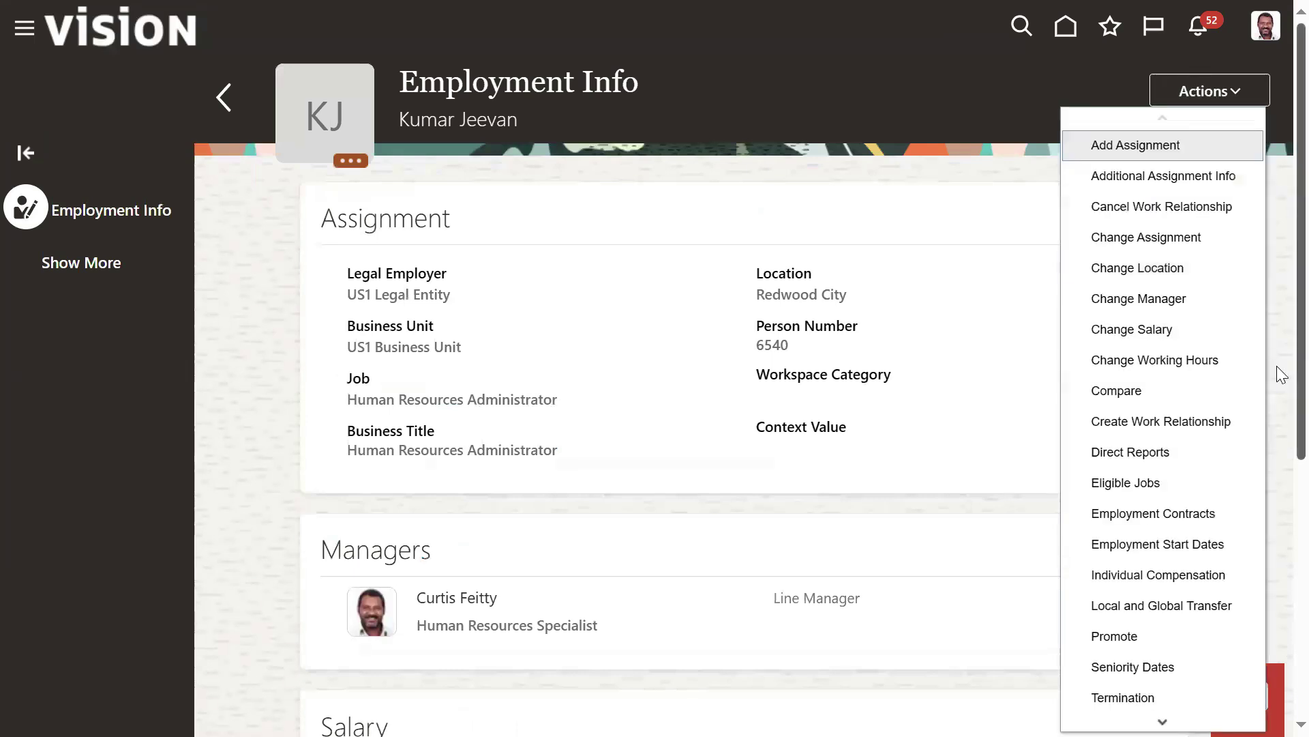
{"action": "scroll", "coordinate": [1277, 439], "scroll_direction": "down", "scroll_amount": 2}
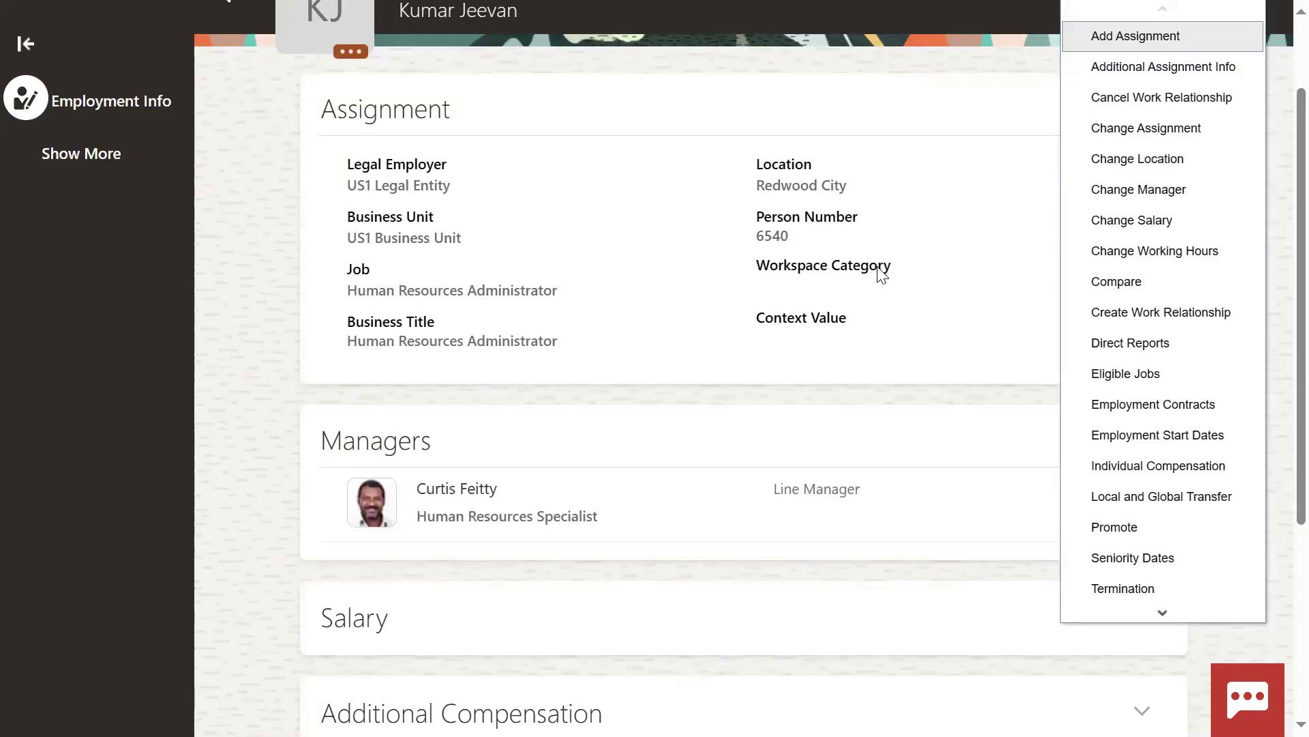
{"action": "scroll", "coordinate": [789, 184], "scroll_direction": "up", "scroll_amount": 2}
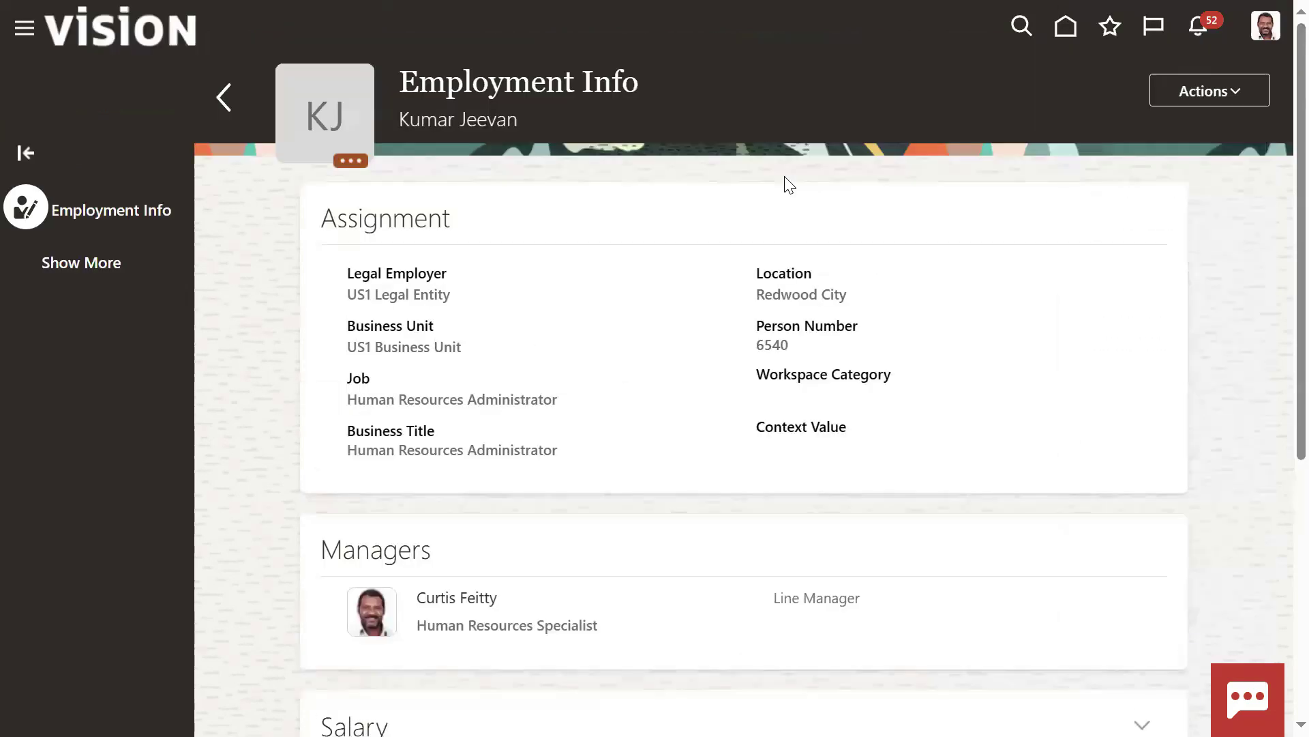
{"action": "triple_click", "coordinate": [809, 301]}
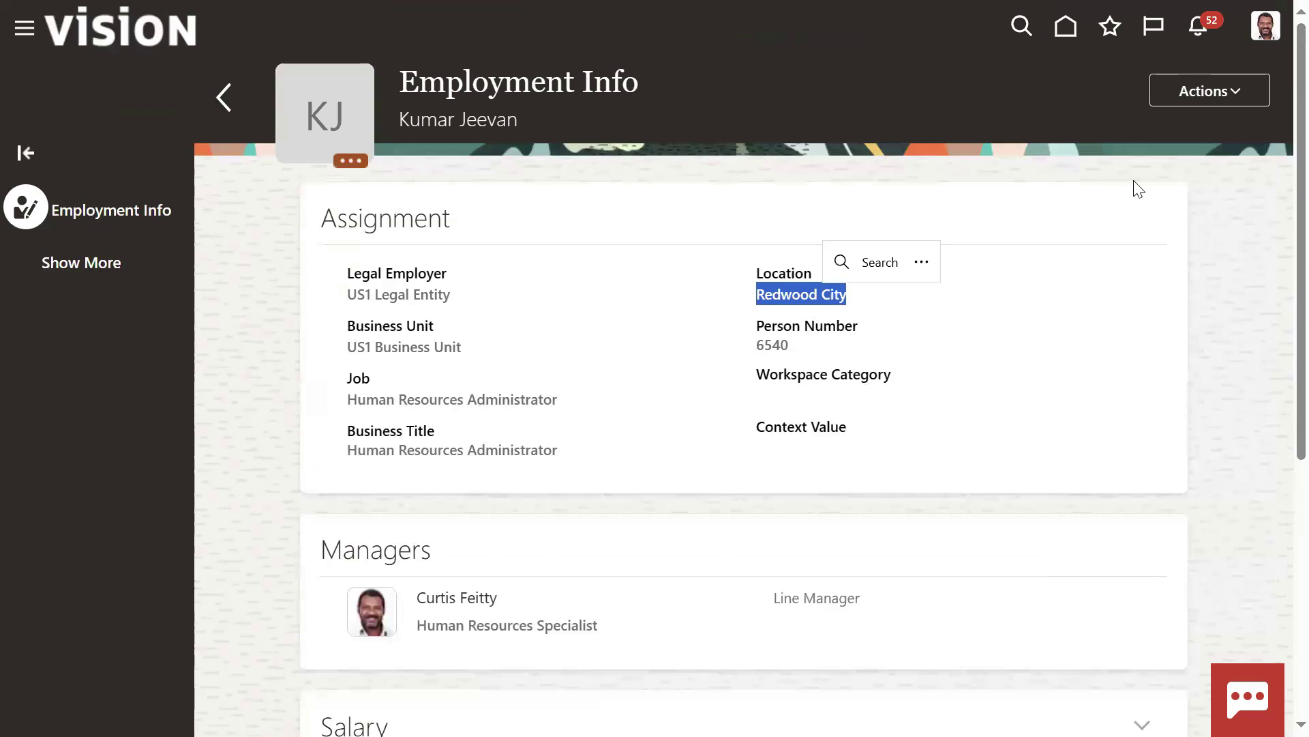
{"action": "left_click", "coordinate": [1214, 88]}
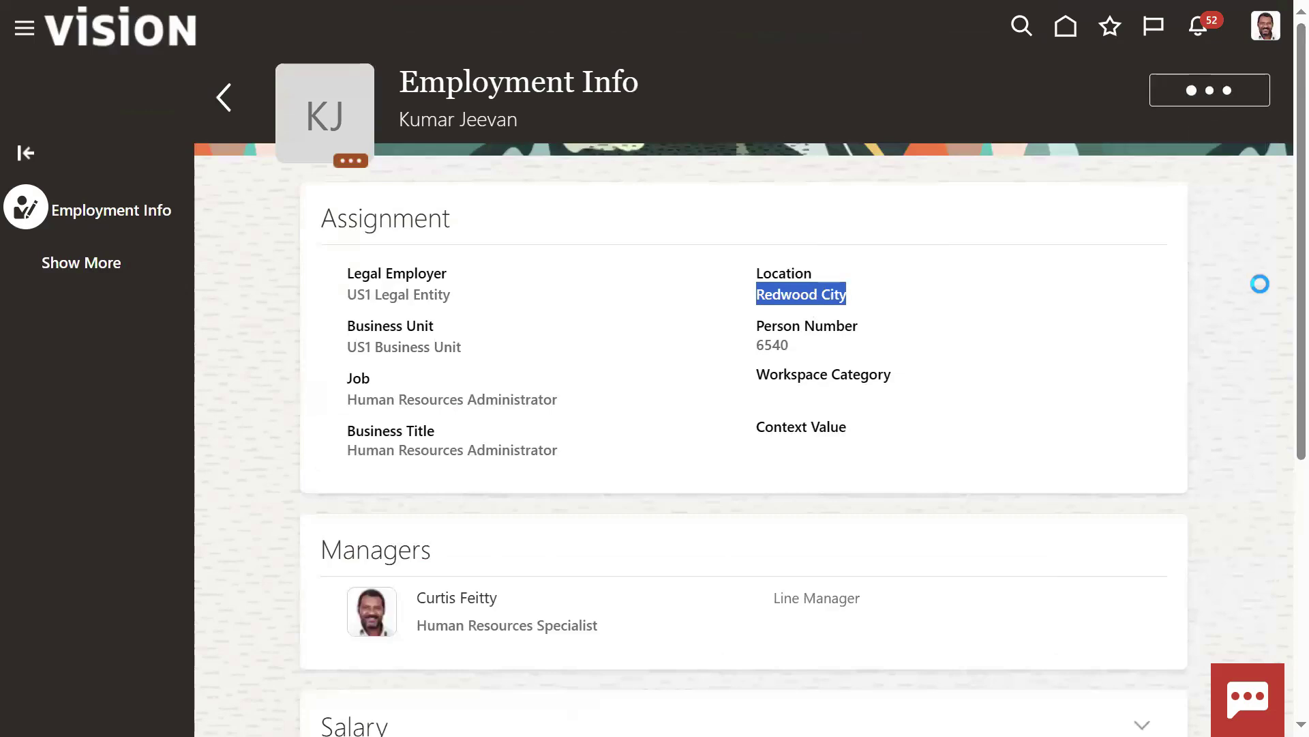
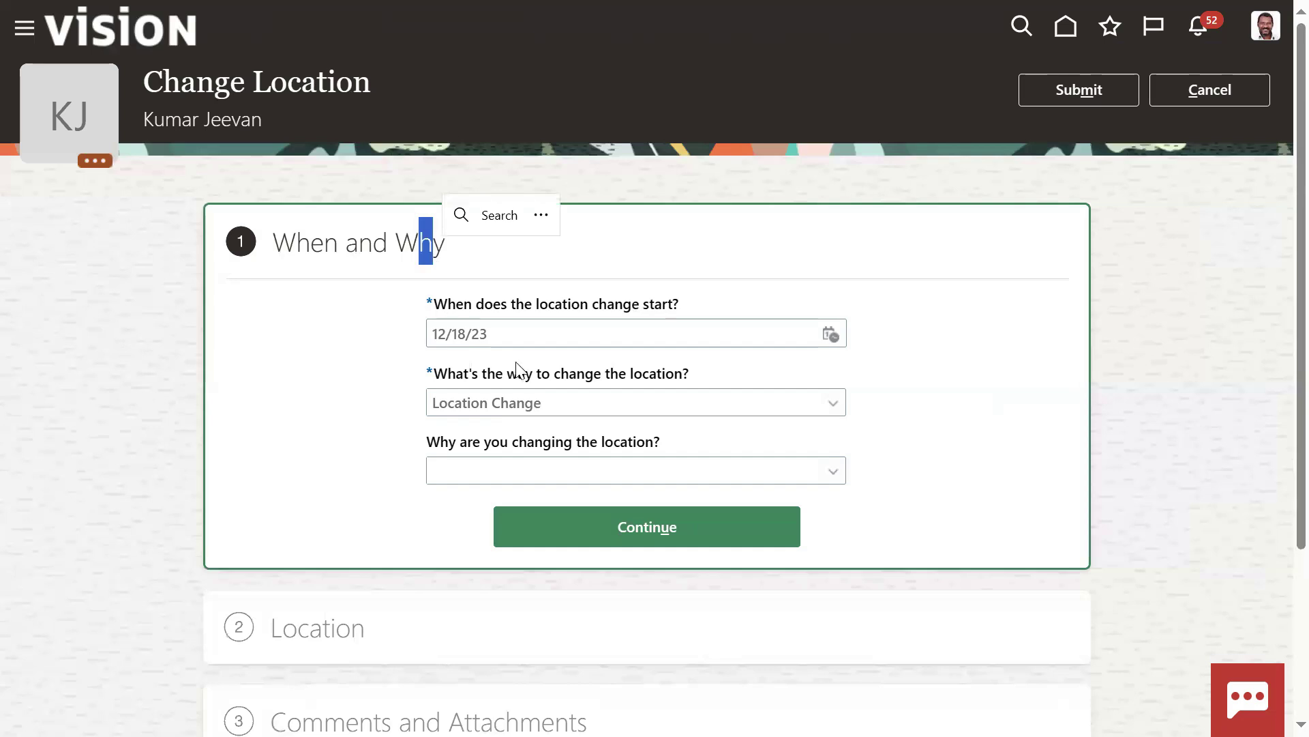
Step: Set the location change start date to 12/31/23 with Relocation as the action reason
{"action": "left_click", "coordinate": [831, 336]}
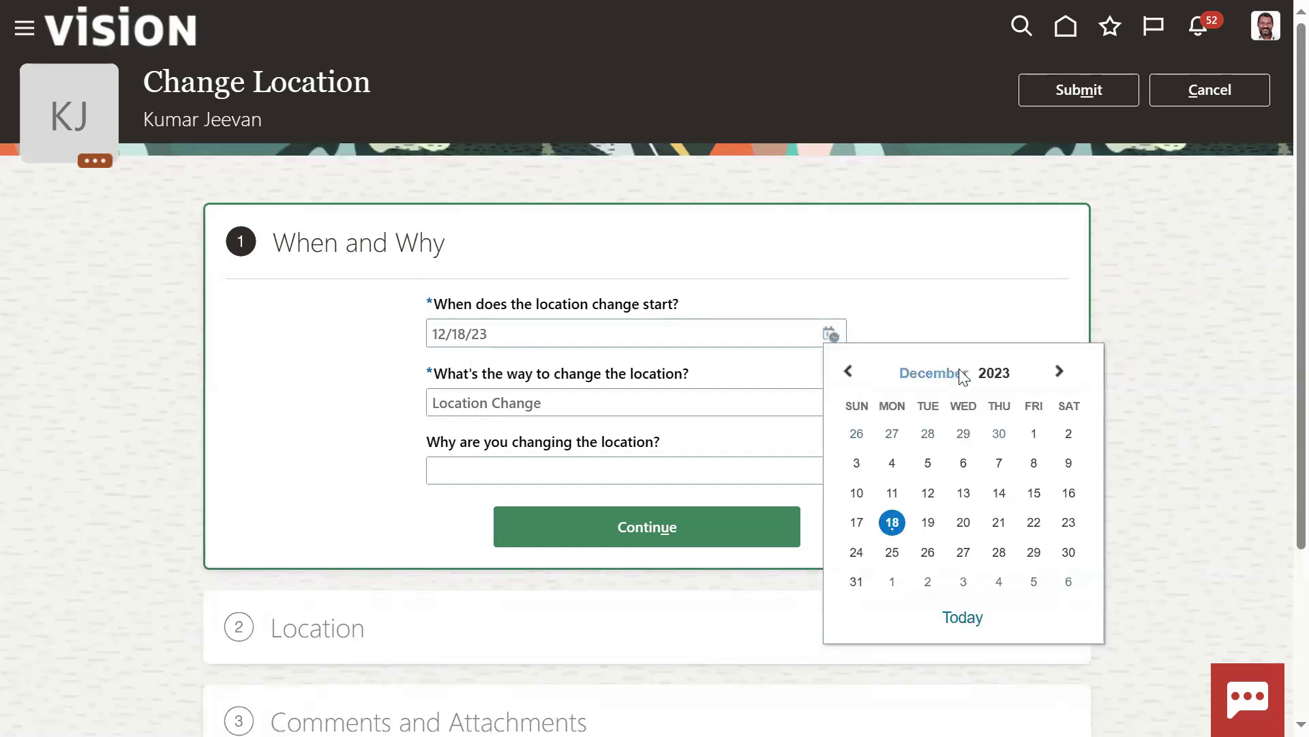
{"action": "left_click", "coordinate": [963, 375]}
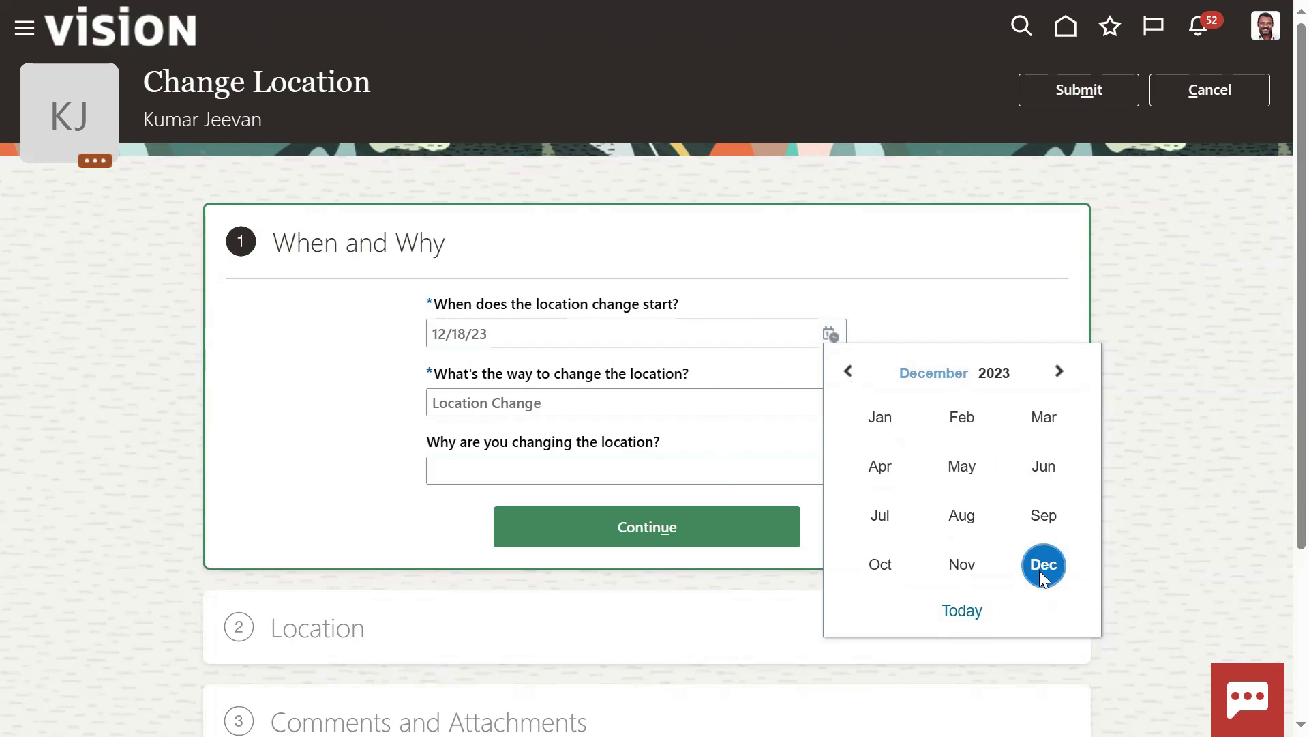
{"action": "left_click", "coordinate": [1044, 578]}
{"action": "left_click", "coordinate": [858, 581]}
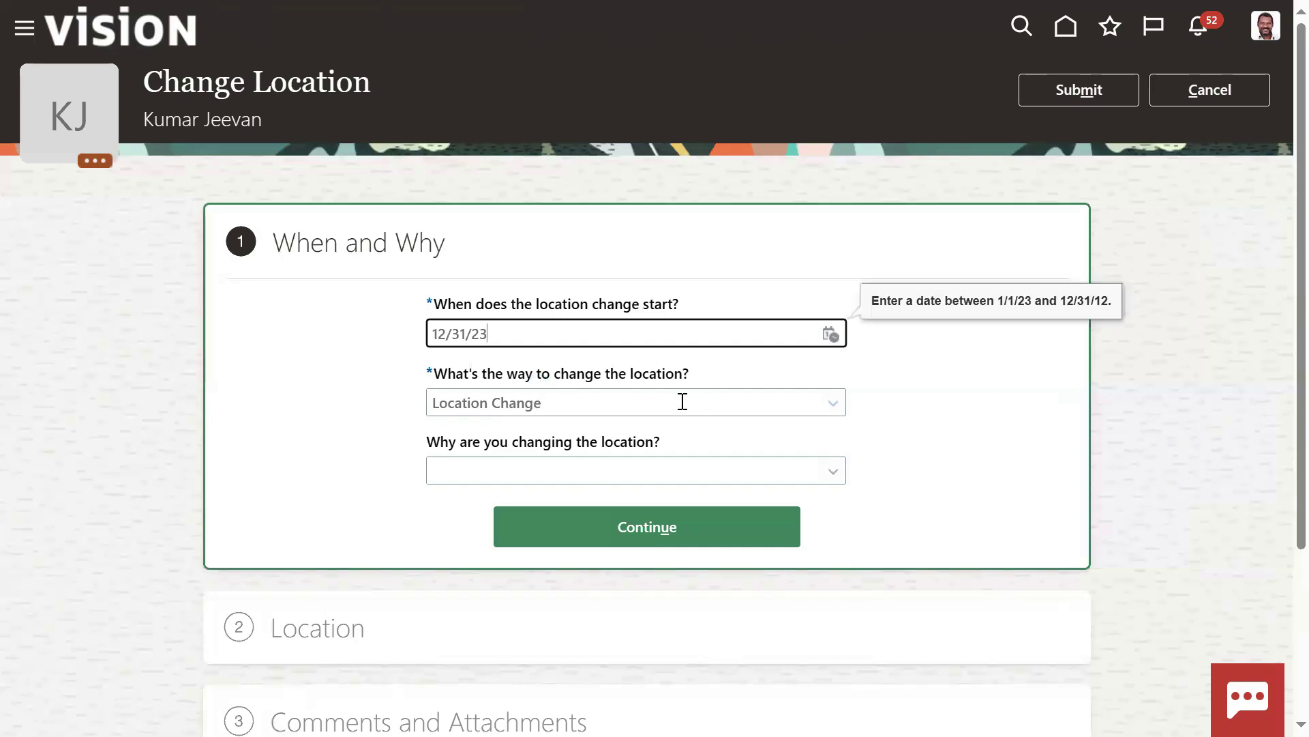
{"action": "left_click", "coordinate": [601, 462]}
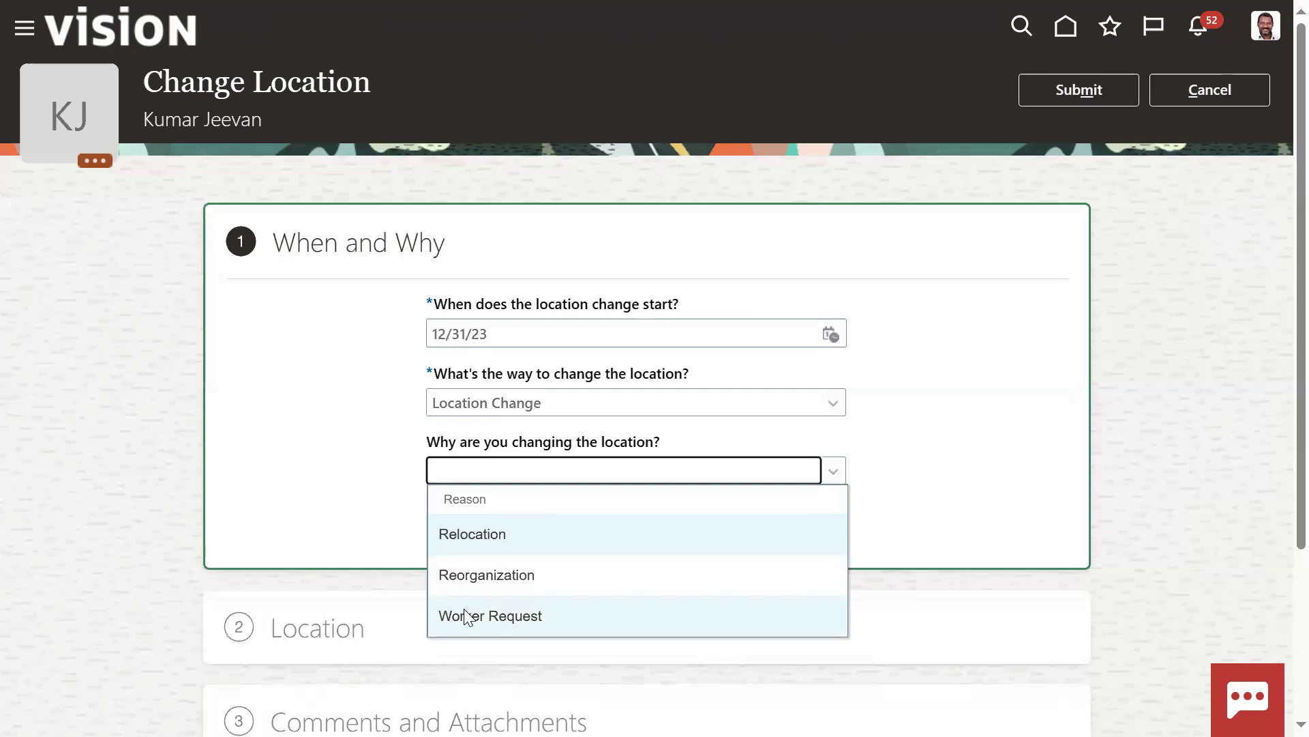
{"action": "left_click", "coordinate": [490, 534]}
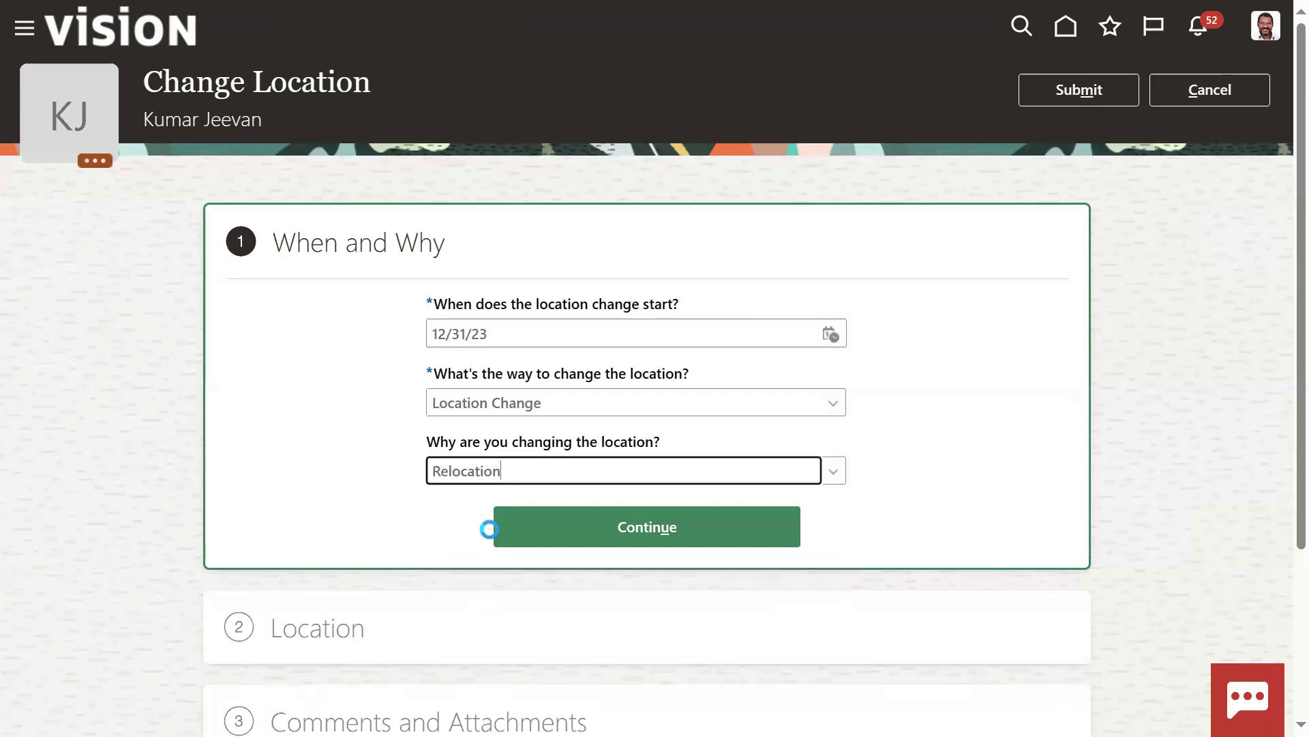
{"action": "left_click", "coordinate": [664, 529]}
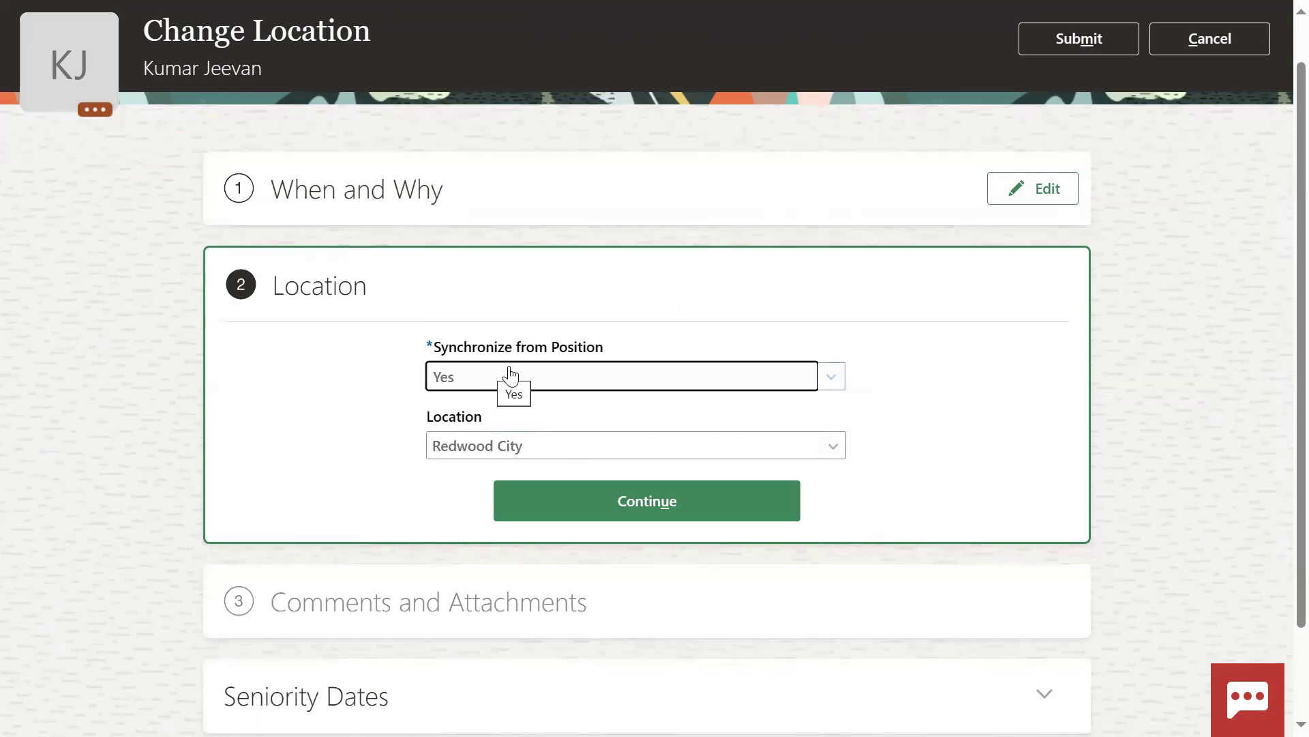
Step: Set Synchronize from Position to No and accept the warning
{"action": "left_click", "coordinate": [623, 374]}
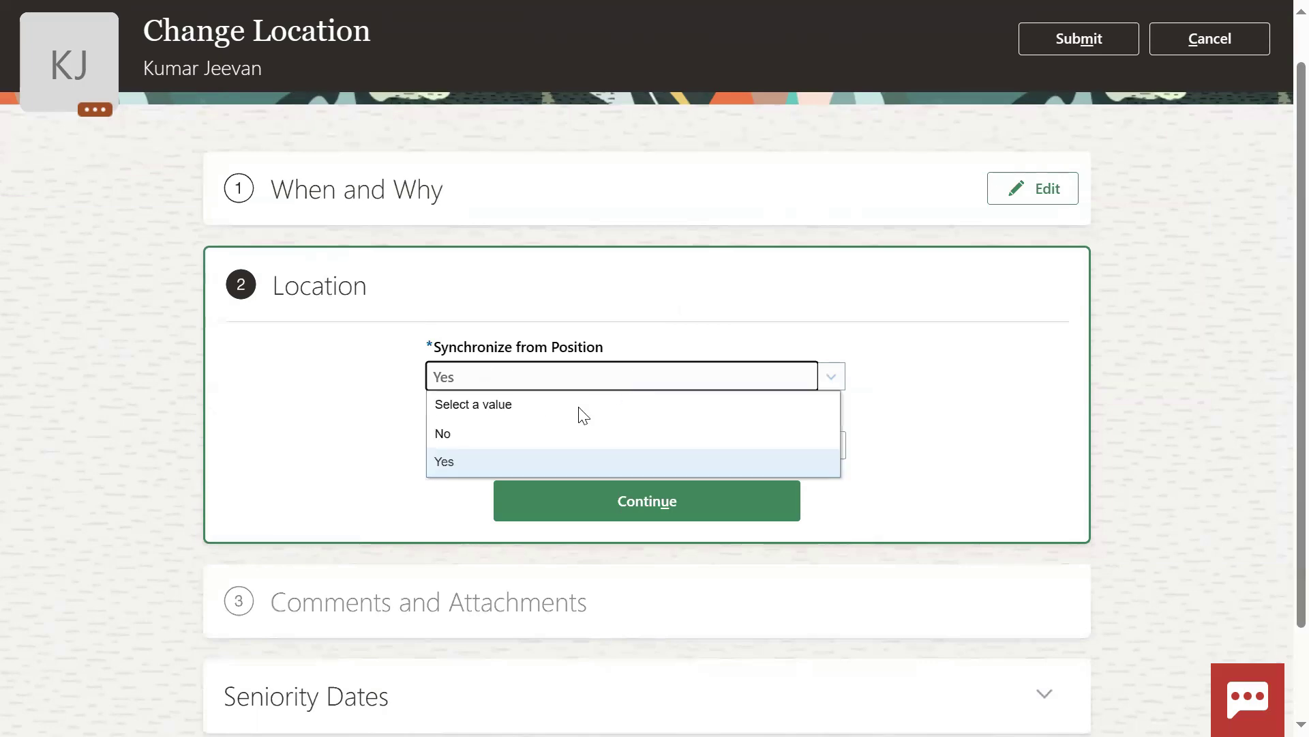
{"action": "left_click", "coordinate": [558, 431]}
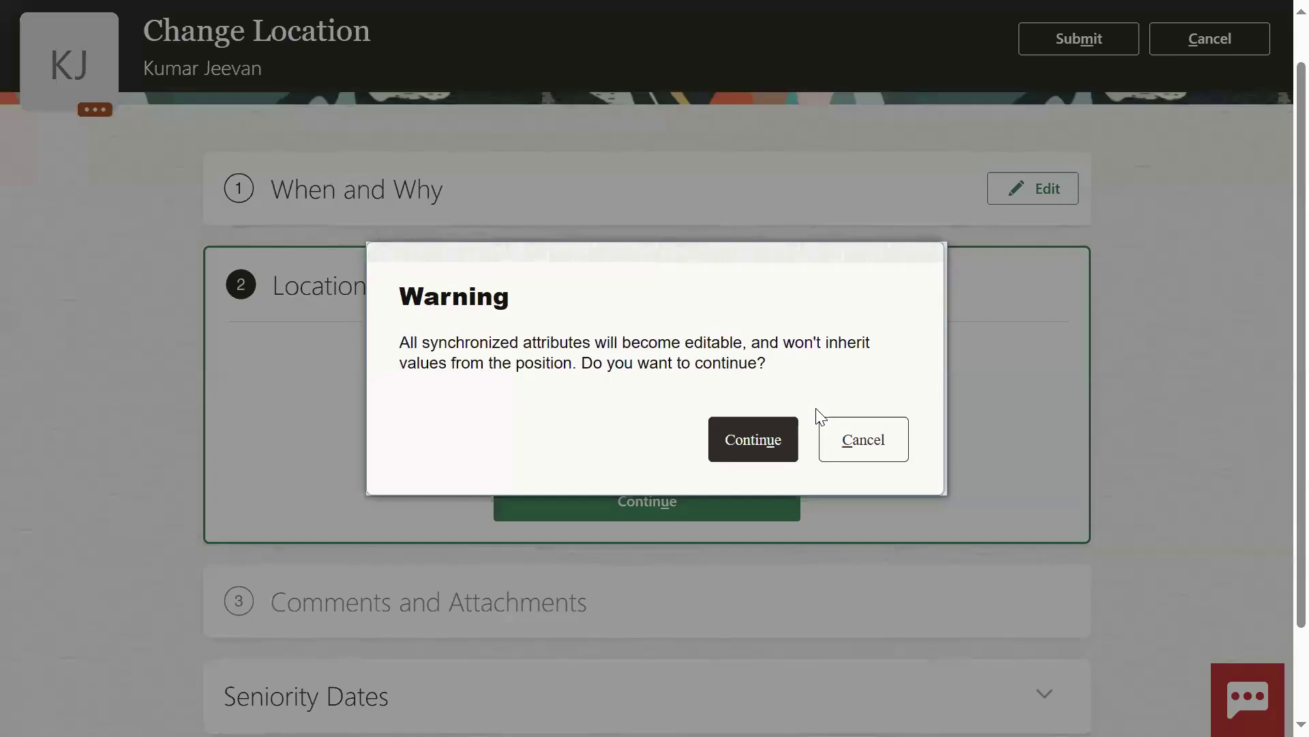
{"action": "left_click", "coordinate": [778, 441]}
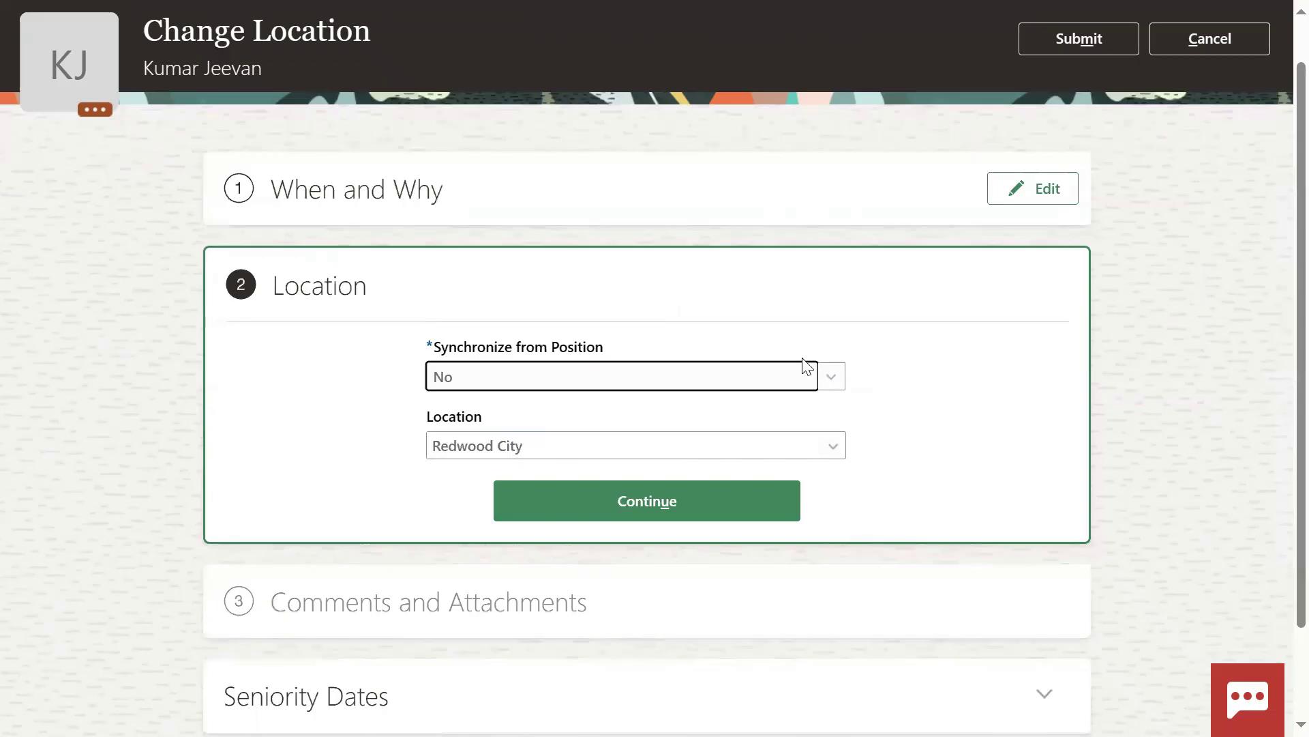
Step: Replace the Redwood City location with New York
{"action": "left_click", "coordinate": [723, 436]}
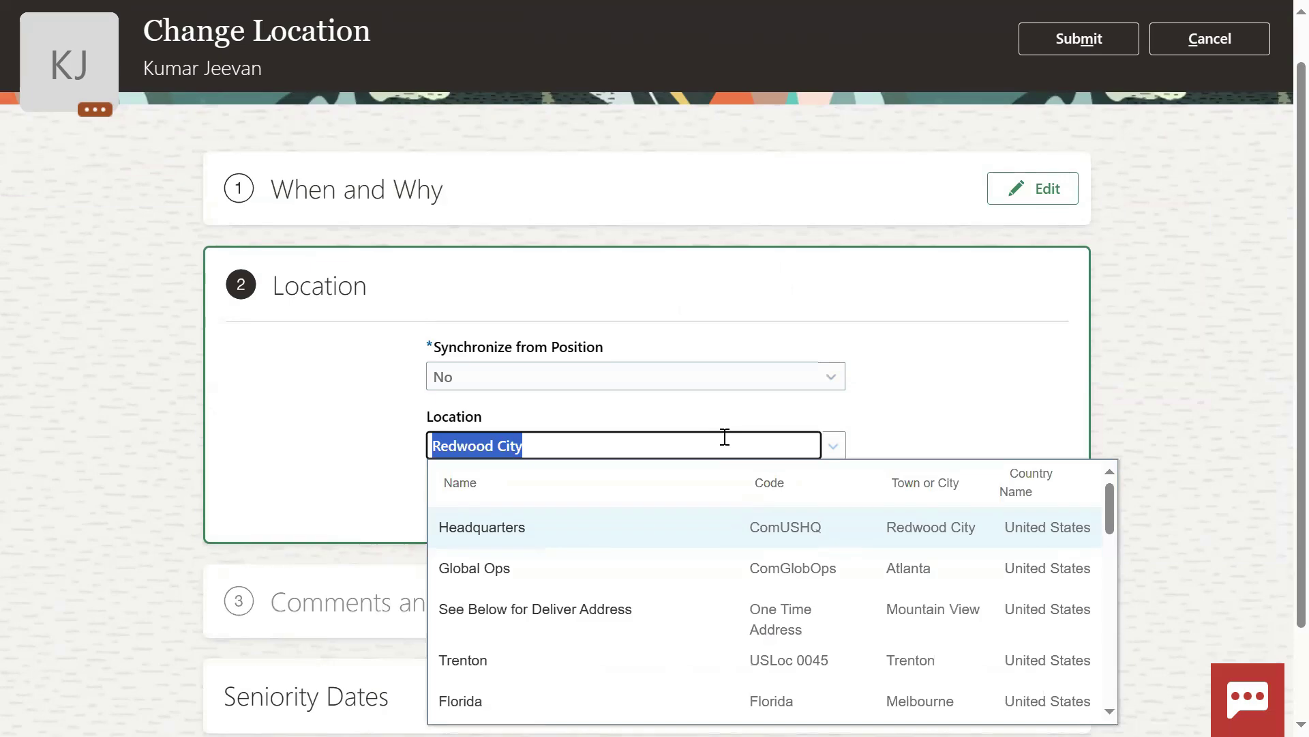
{"action": "type", "text": "Cal"}
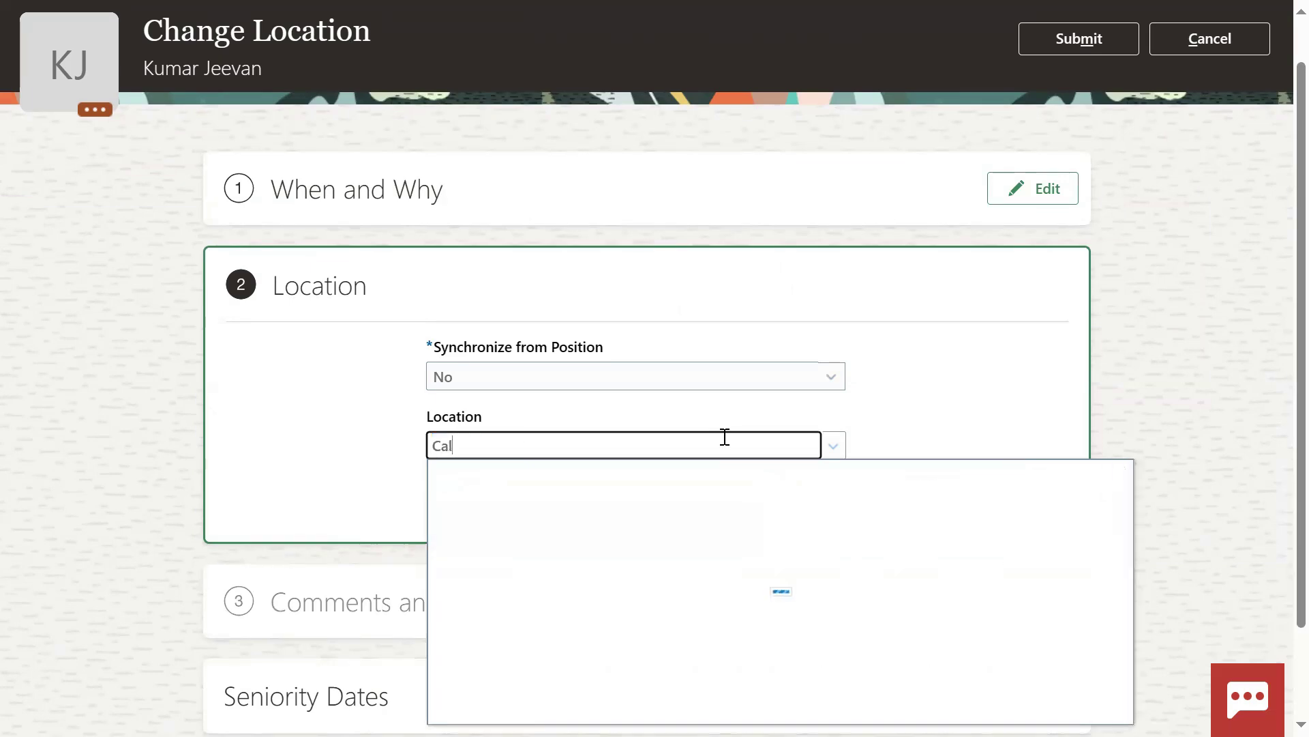
{"action": "type", "text": "New"}
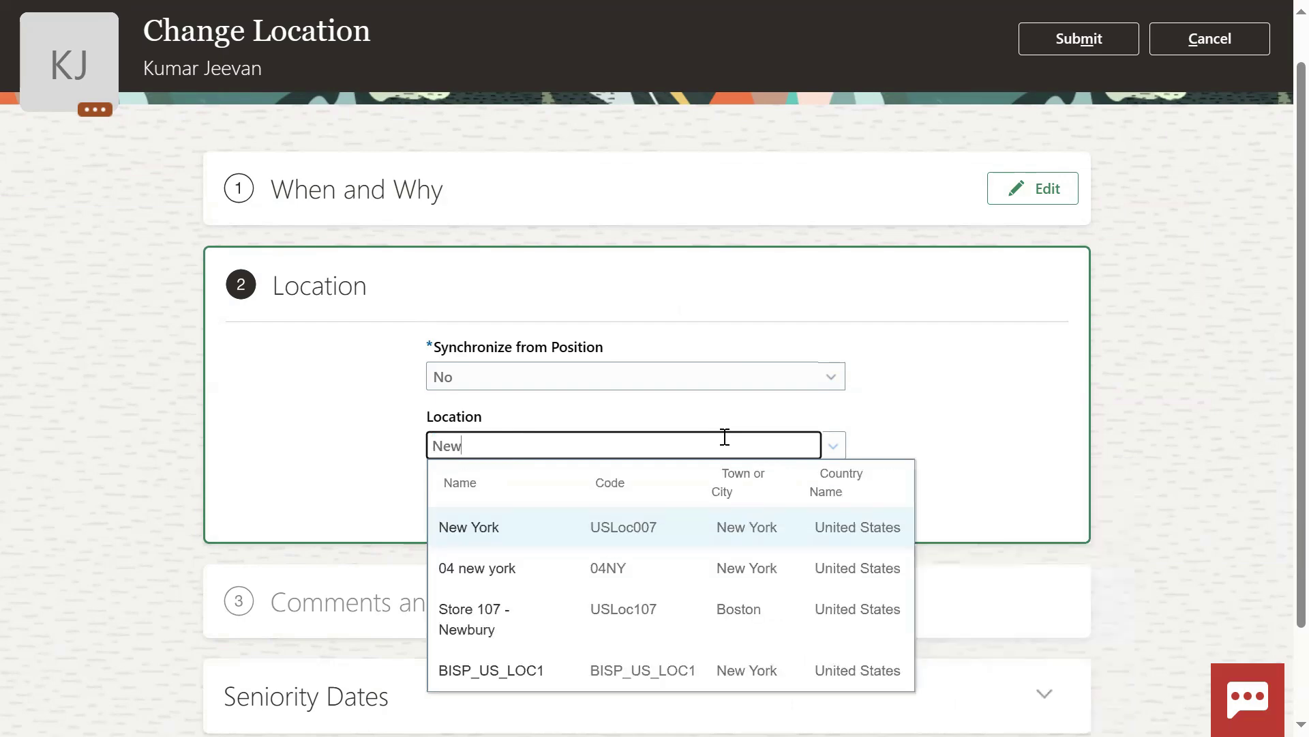
{"action": "left_click", "coordinate": [573, 526]}
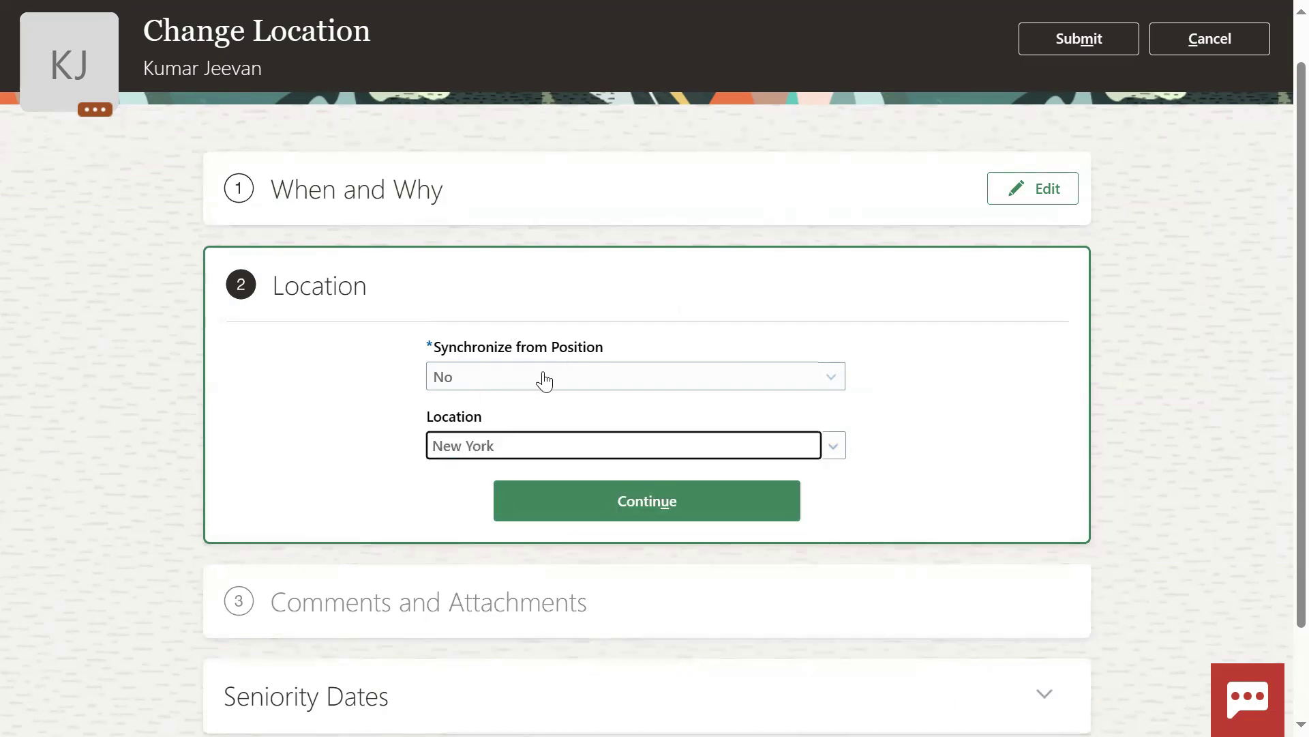
{"action": "left_click", "coordinate": [866, 453]}
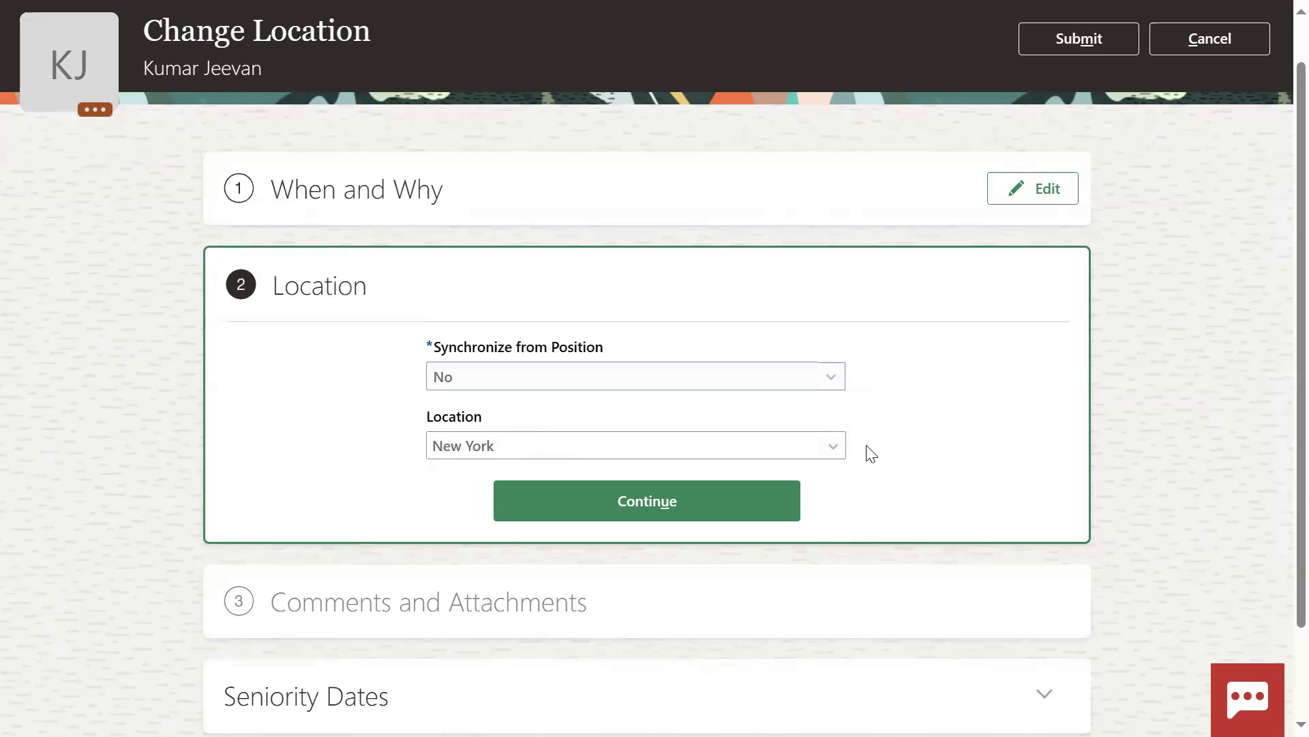
{"action": "left_click", "coordinate": [577, 516]}
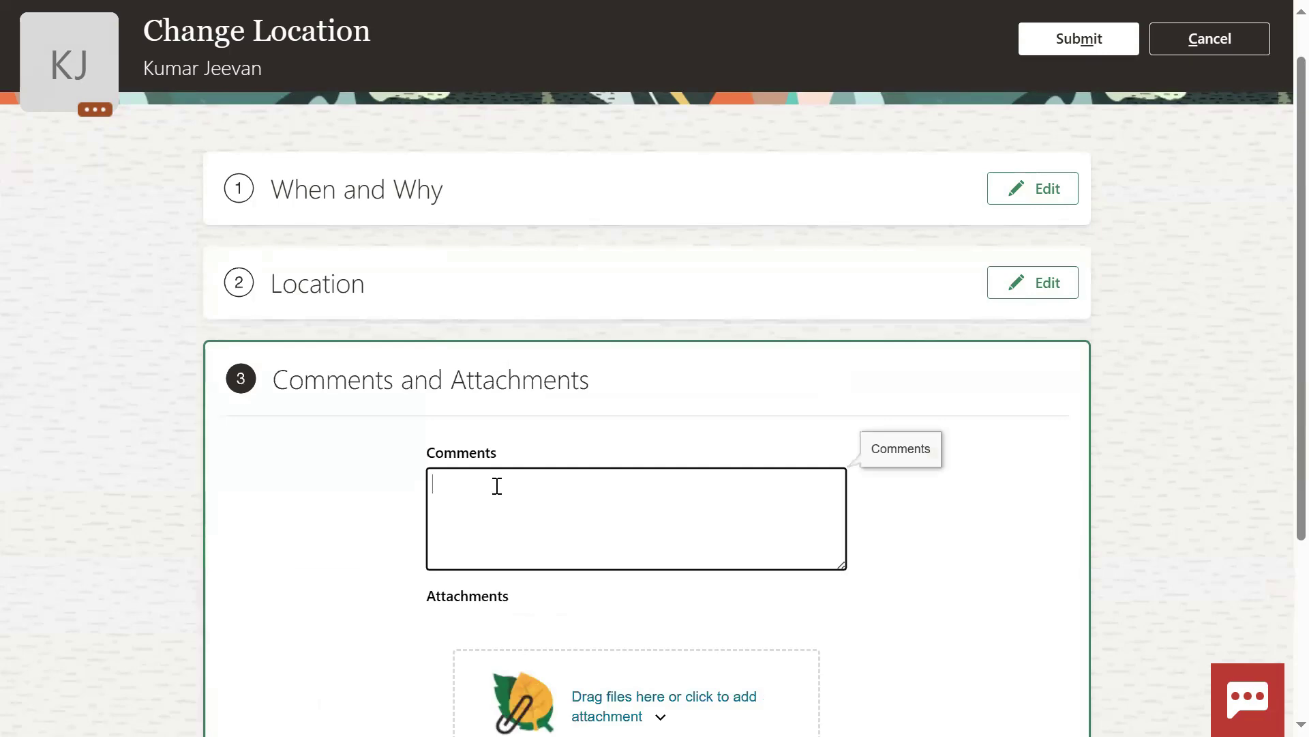
{"action": "type", "text": "Empl"}
{"action": "type", "text": "oyee has bee"}
{"action": "type", "text": "working "}
{"action": "type", "text": "@NY from 31-DEC-2023"}
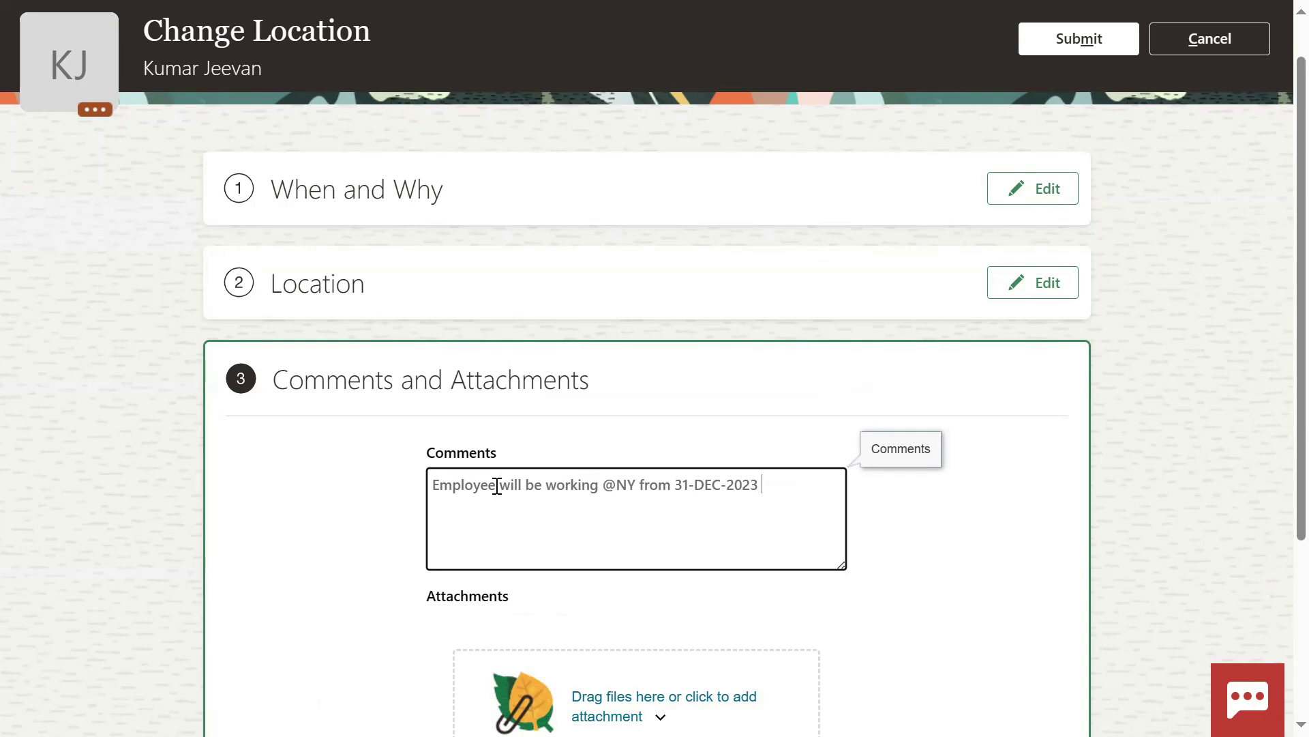
{"action": "type", "text": "Manager request"}
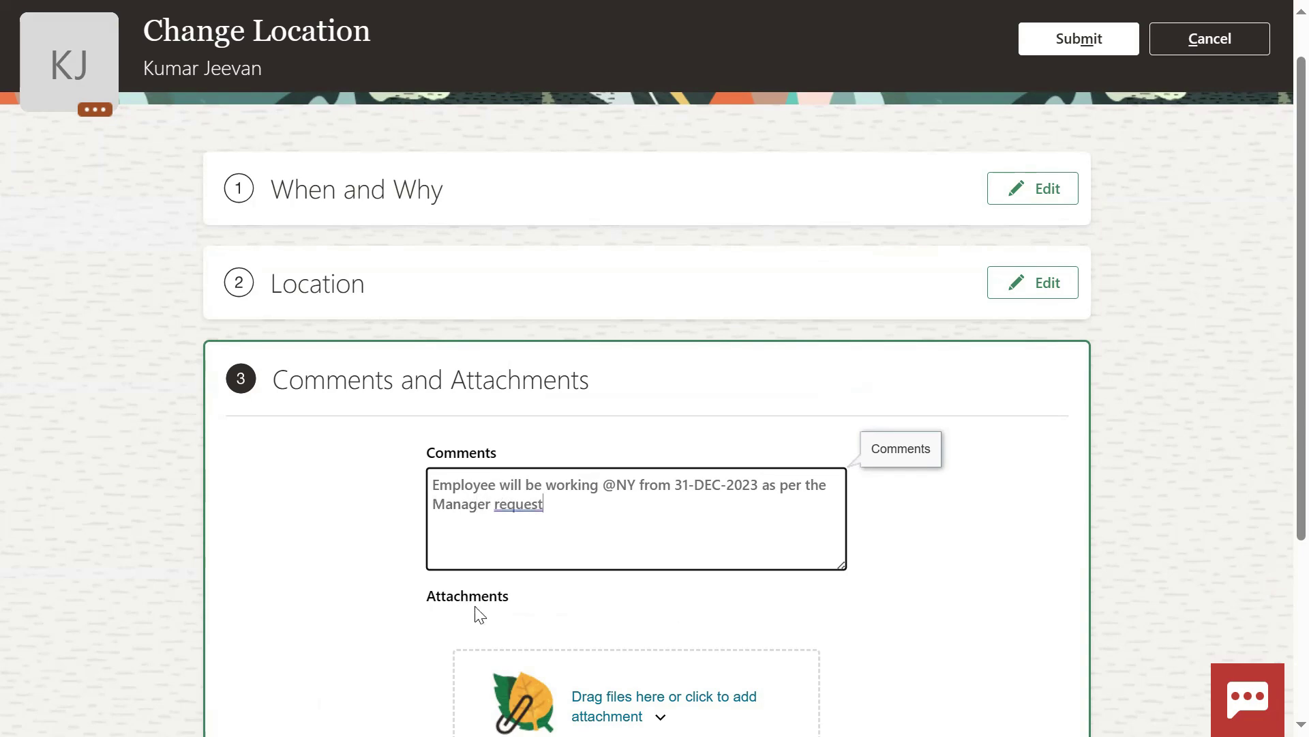
{"action": "scroll", "coordinate": [526, 521], "scroll_direction": "down", "scroll_amount": 3}
{"action": "scroll", "coordinate": [819, 470], "scroll_direction": "up", "scroll_amount": 4}
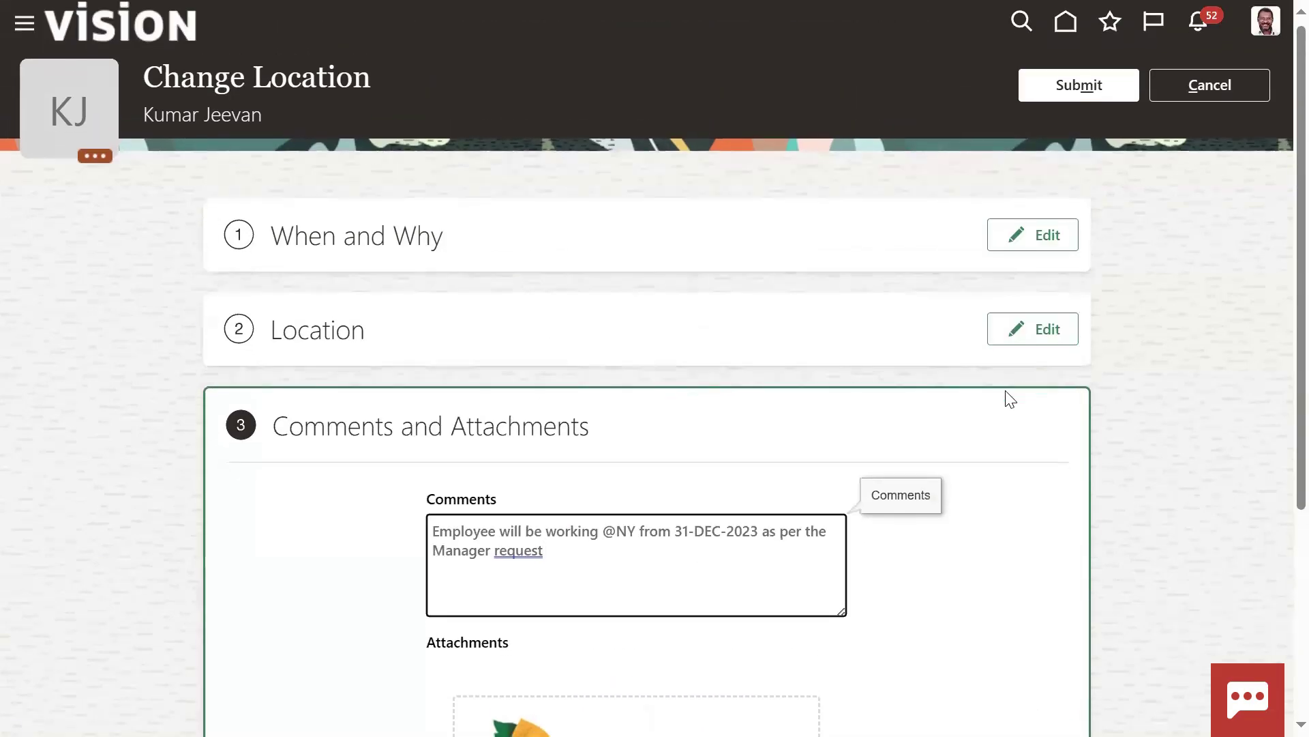
{"action": "scroll", "coordinate": [1008, 394], "scroll_direction": "down", "scroll_amount": 4}
Step: Check the Seniority Dates section and submit the location change
{"action": "left_click", "coordinate": [1056, 588]}
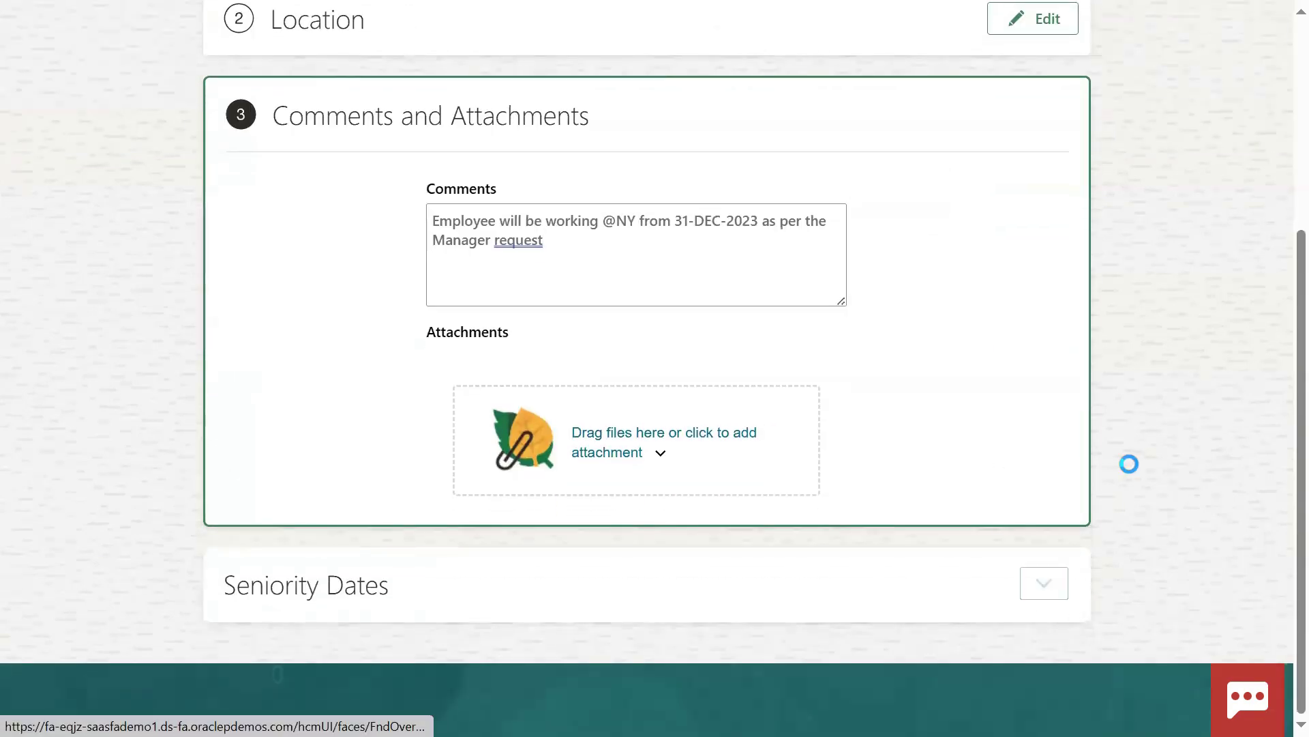
{"action": "scroll", "coordinate": [525, 628], "scroll_direction": "down", "scroll_amount": 1}
{"action": "scroll", "coordinate": [1023, 363], "scroll_direction": "down", "scroll_amount": 1}
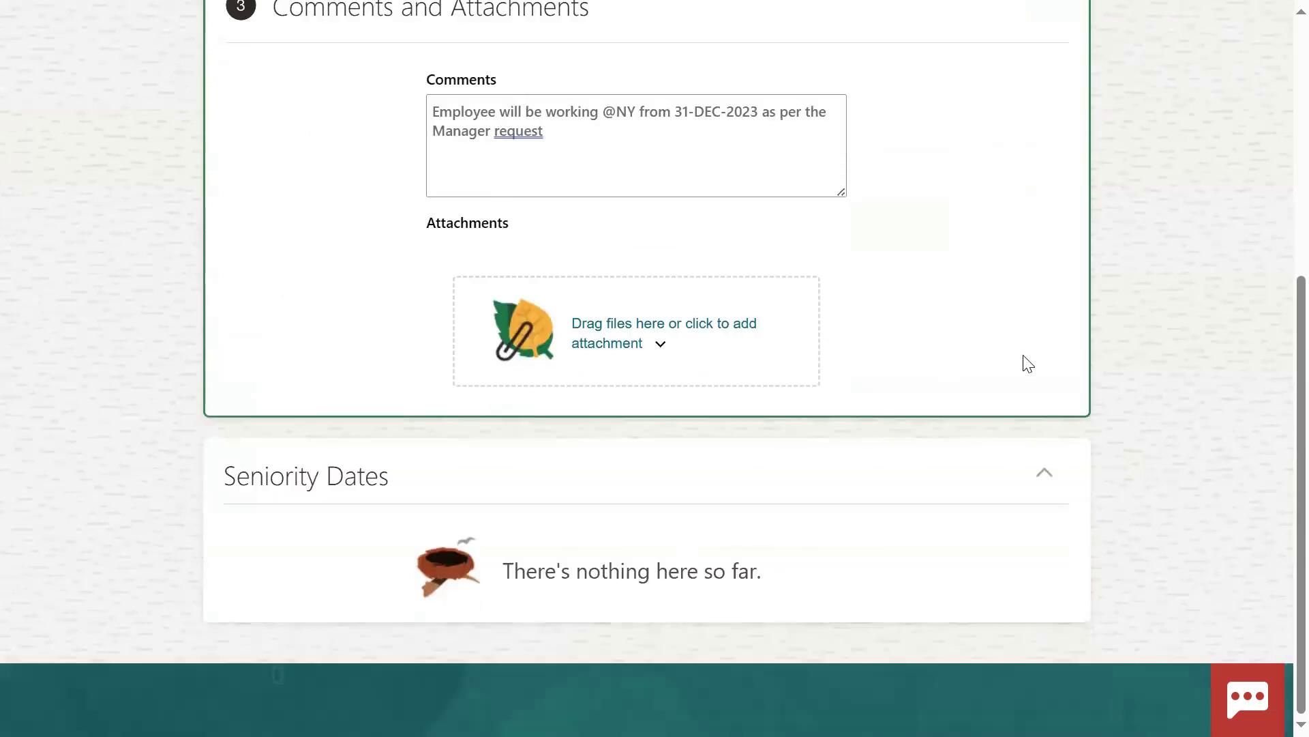
{"action": "scroll", "coordinate": [1017, 360], "scroll_direction": "up", "scroll_amount": 6}
{"action": "left_click", "coordinate": [1052, 100]}
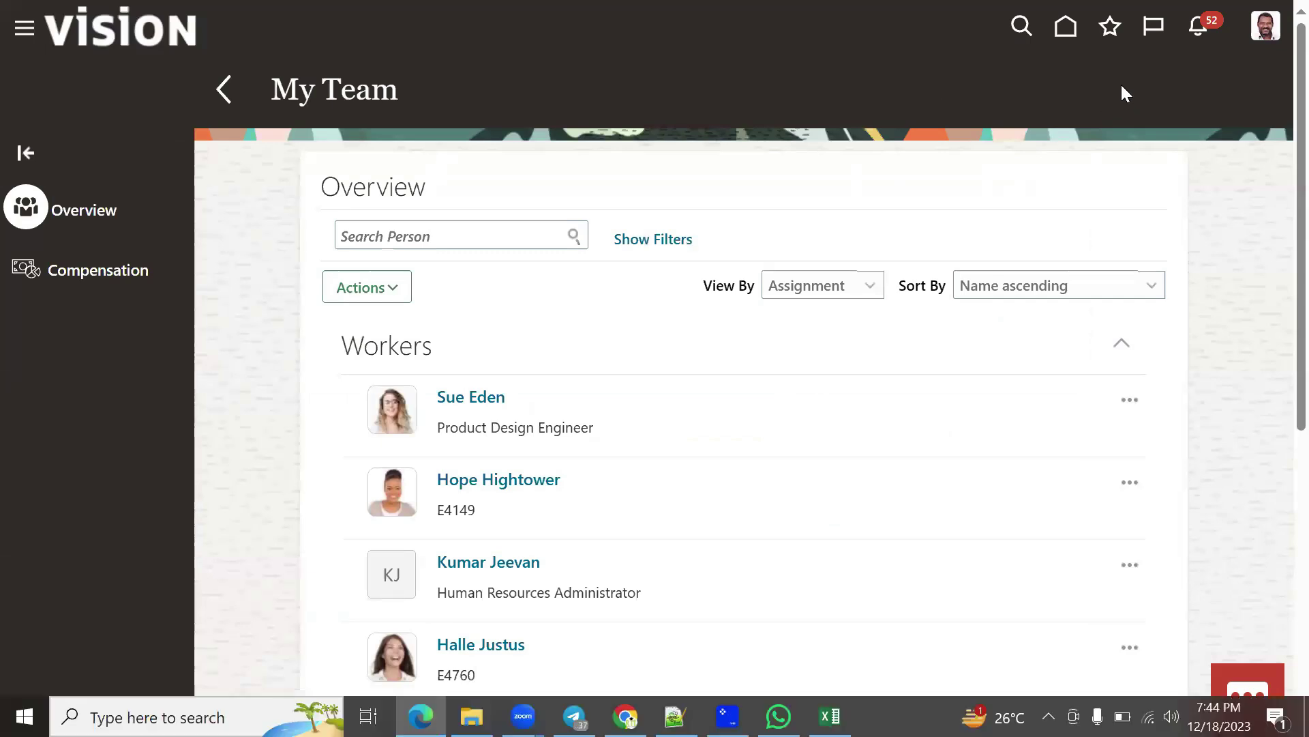
Step: From the home page, reach the Transaction Console through Navigator > Tools
{"action": "left_click", "coordinate": [1066, 26]}
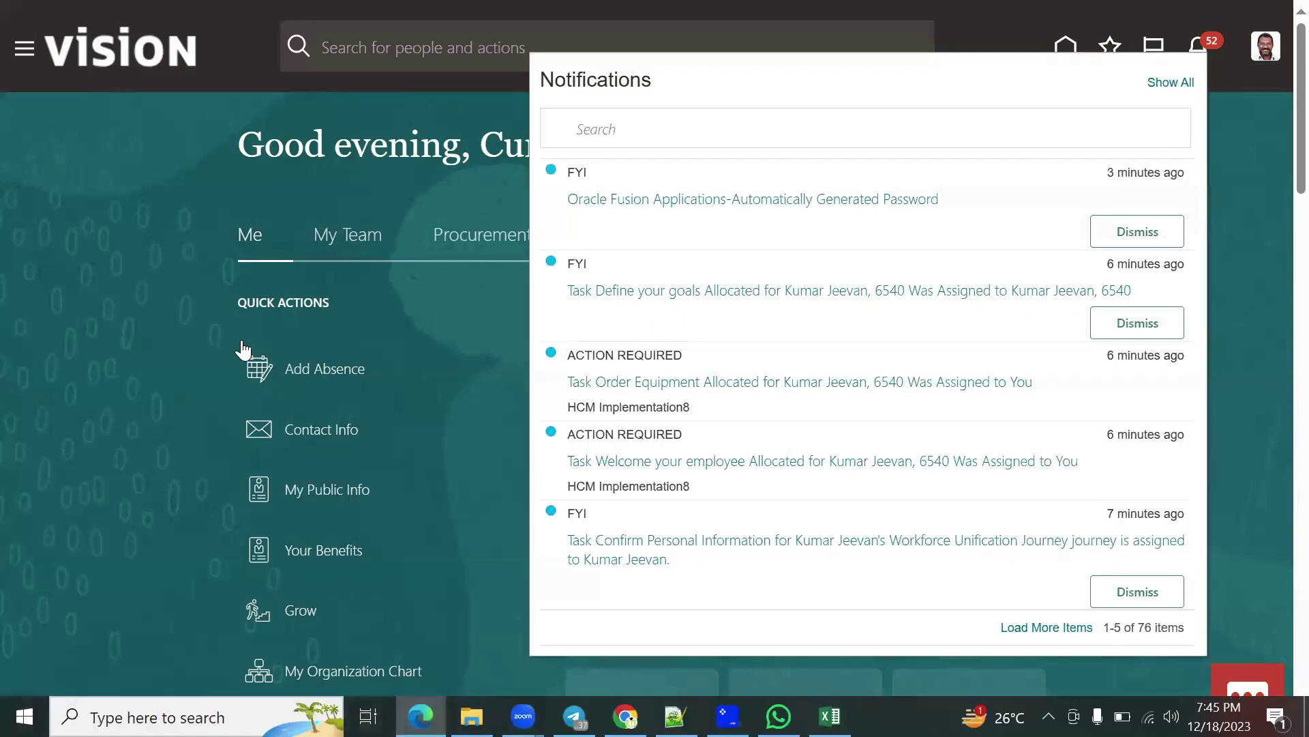
{"action": "left_click", "coordinate": [146, 181]}
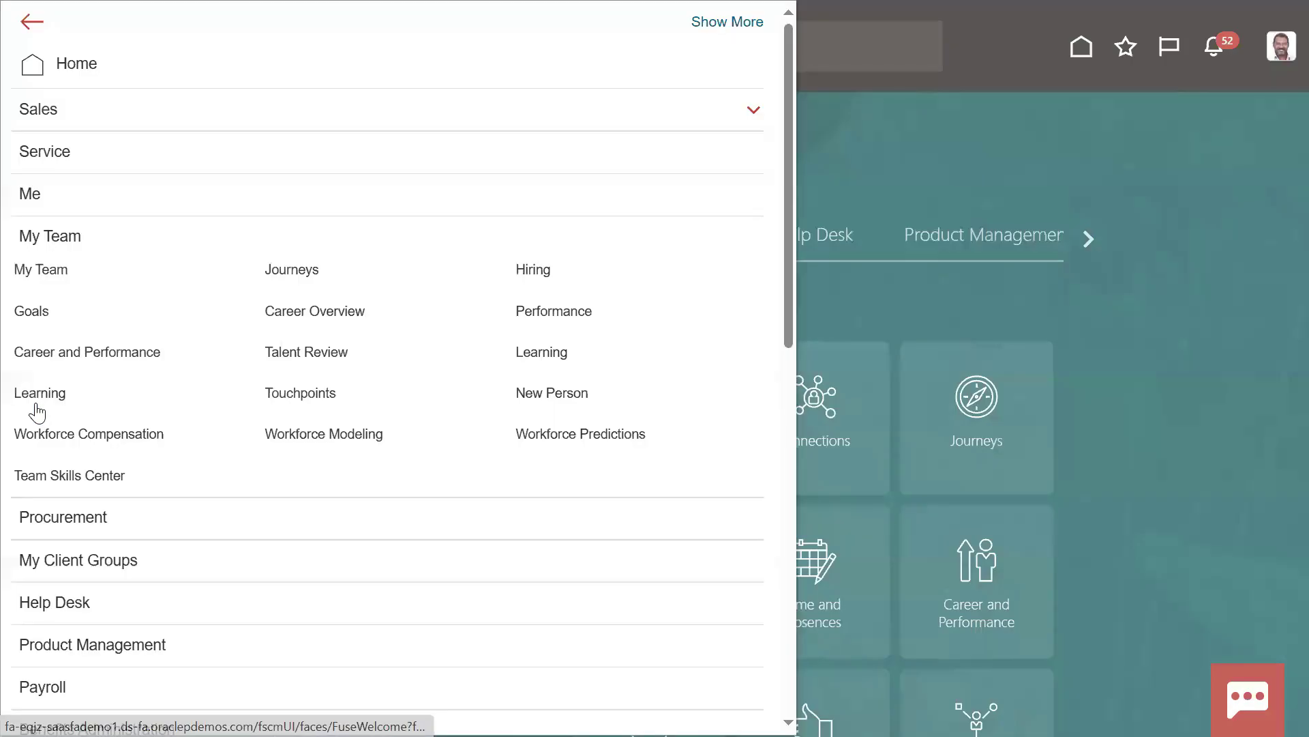
{"action": "left_click", "coordinate": [70, 238]}
{"action": "scroll", "coordinate": [205, 463], "scroll_direction": "down", "scroll_amount": 9}
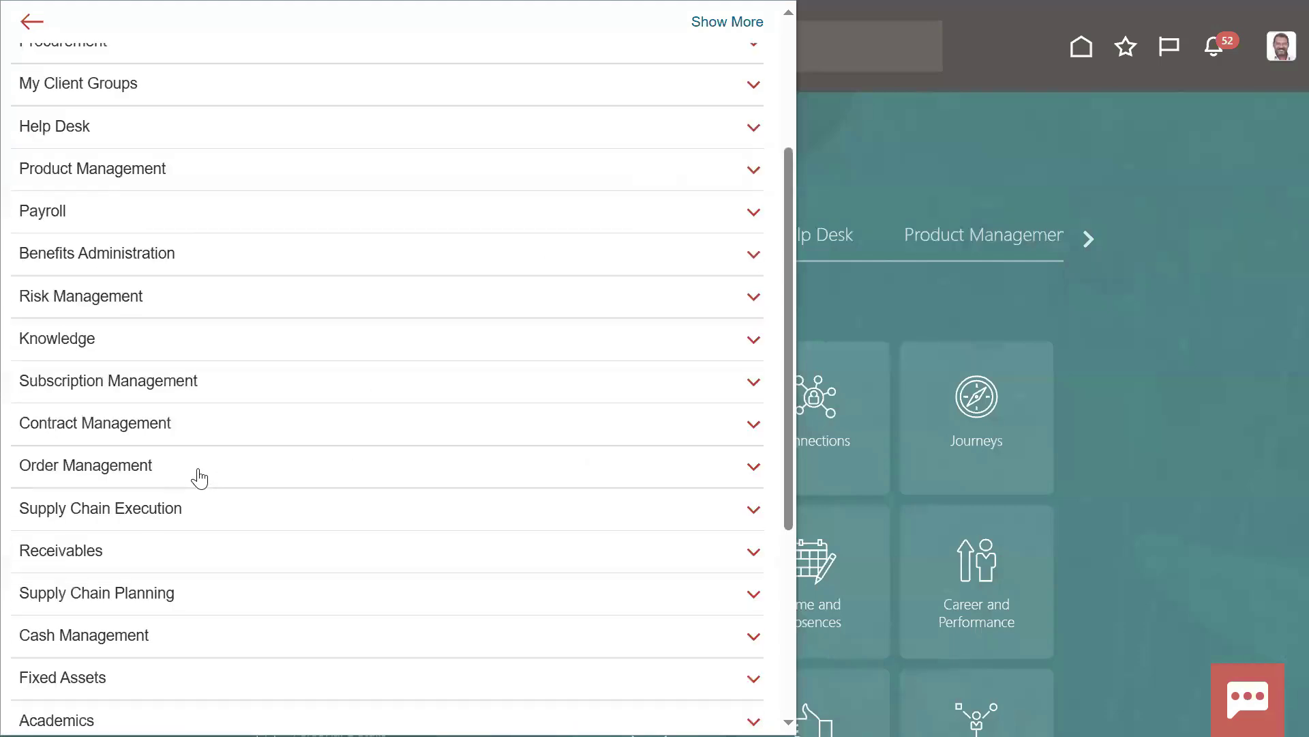
{"action": "left_click", "coordinate": [116, 496]}
{"action": "scroll", "coordinate": [116, 496], "scroll_direction": "down", "scroll_amount": 5}
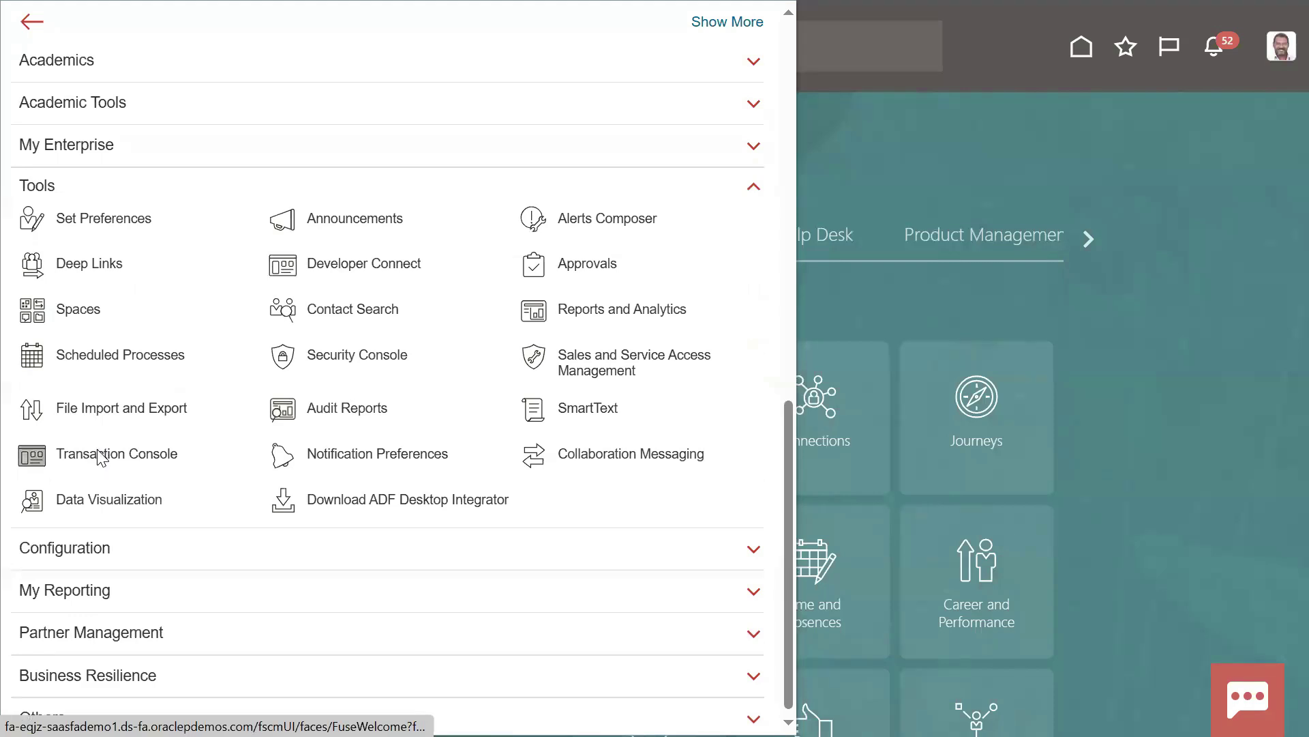
{"action": "left_click", "coordinate": [127, 452]}
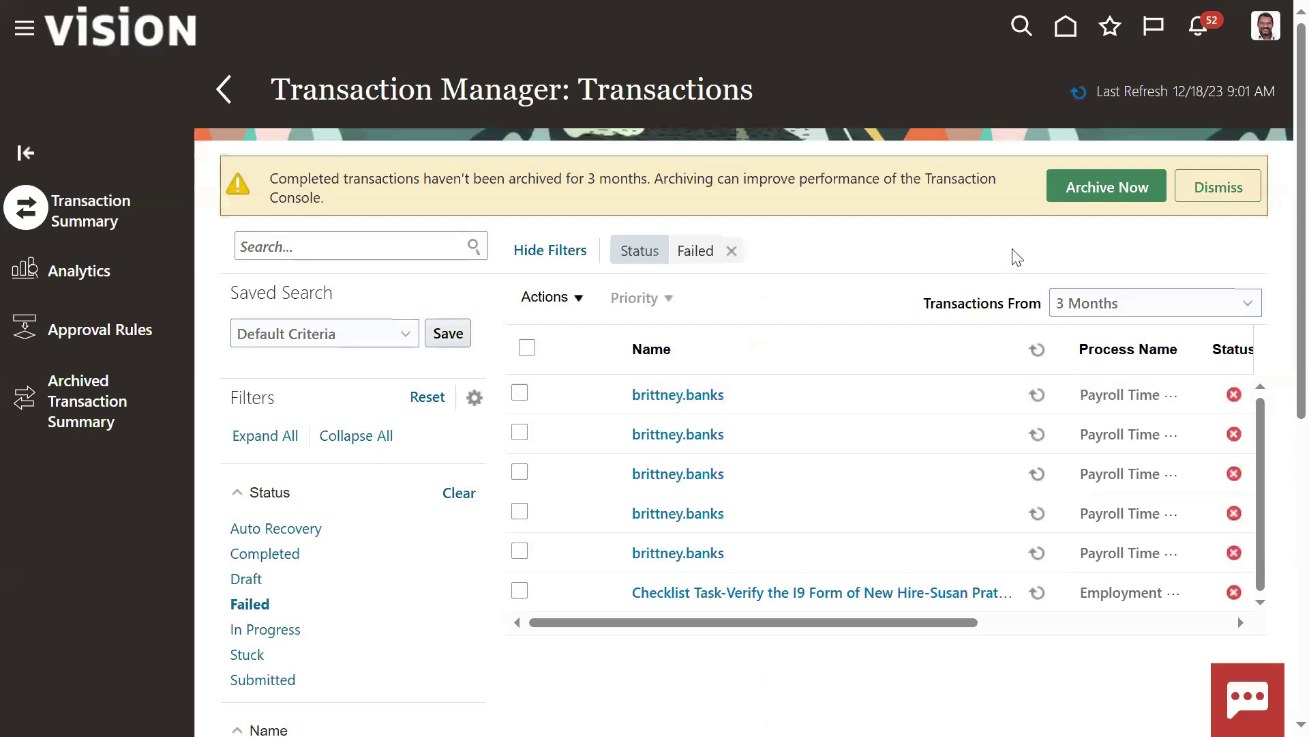
Step: Remove the Failed filter and open the employee's Change Location transaction
{"action": "left_click", "coordinate": [731, 251]}
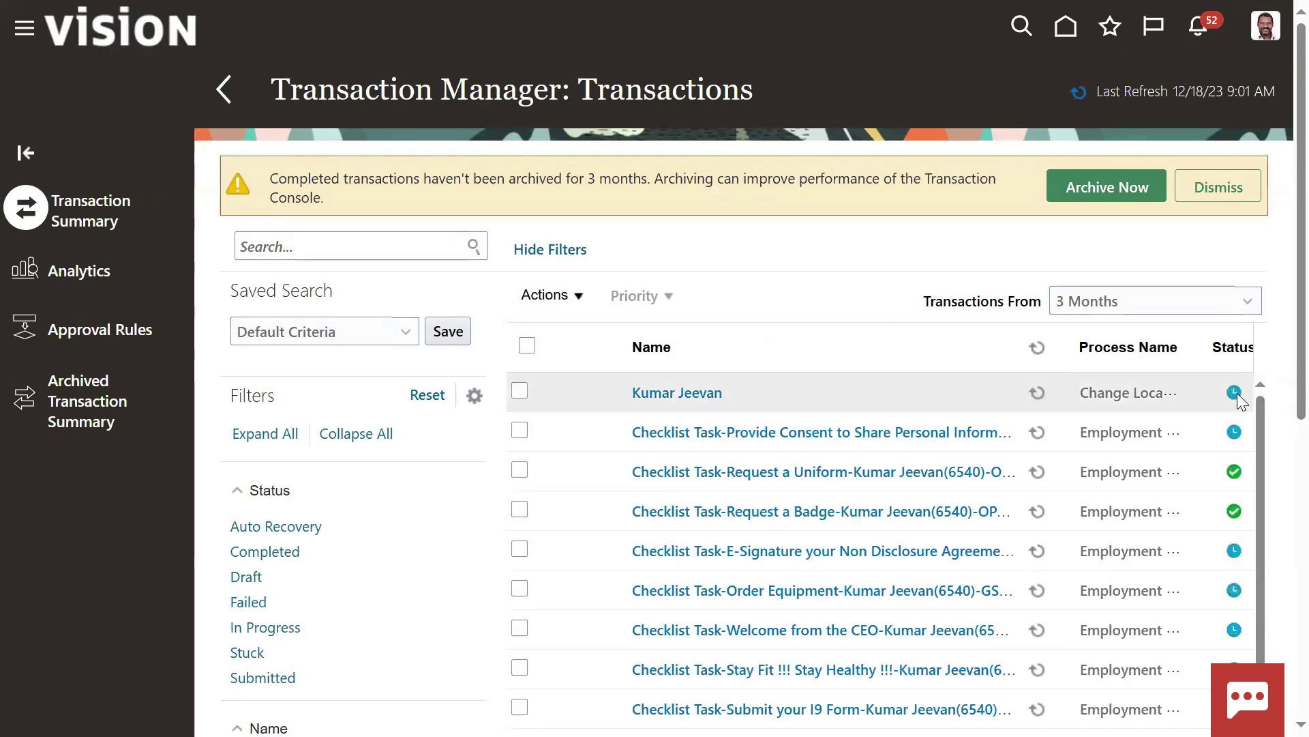
{"action": "left_click_drag", "start_coordinate": [1021, 331], "coordinate": [865, 334]}
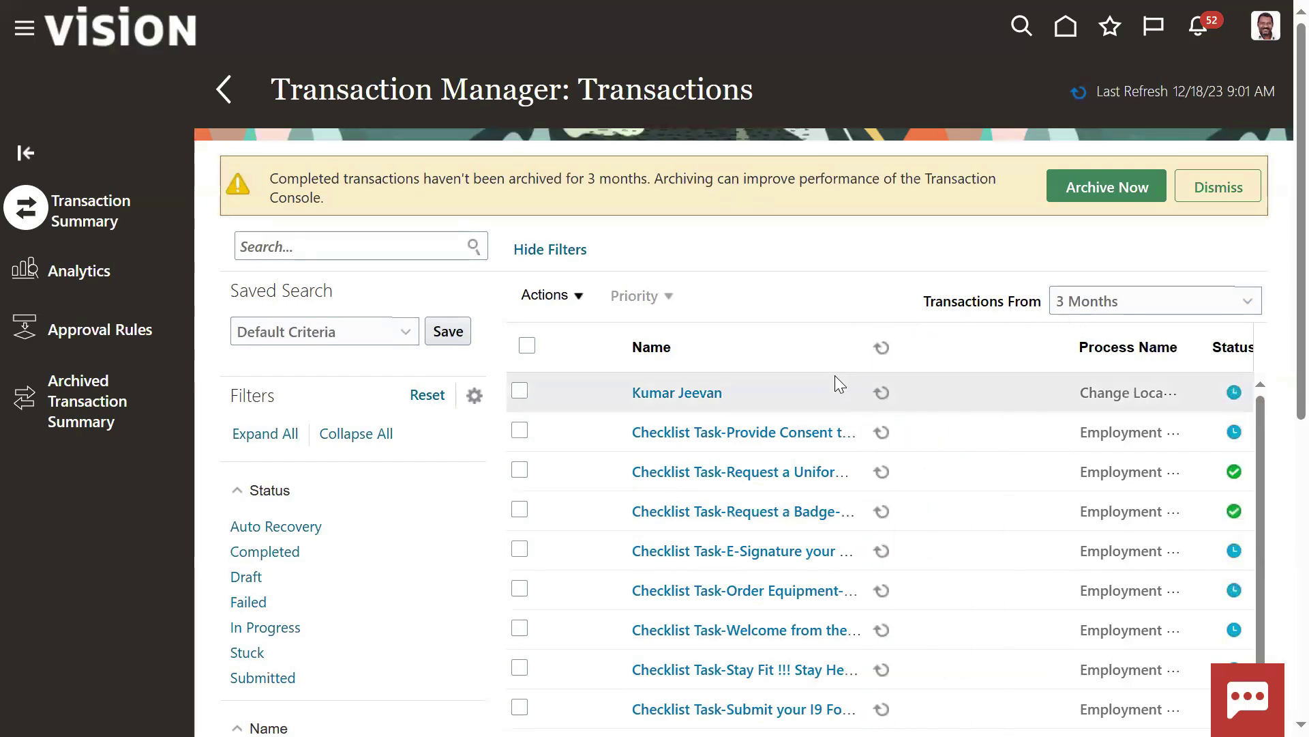
{"action": "left_click", "coordinate": [694, 395]}
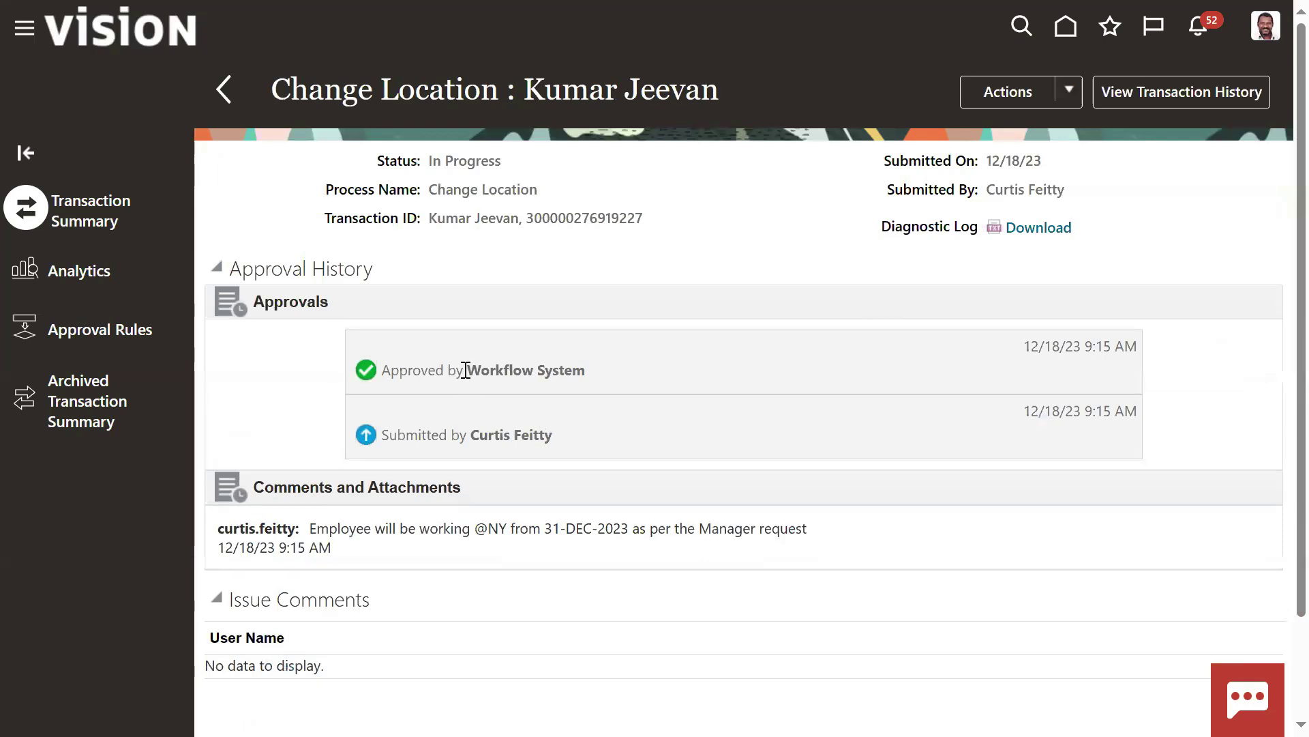
Step: Review the transaction's approver, submitter, NY comment, submission date and Change Location process name
{"action": "left_click_drag", "start_coordinate": [466, 370], "coordinate": [572, 370]}
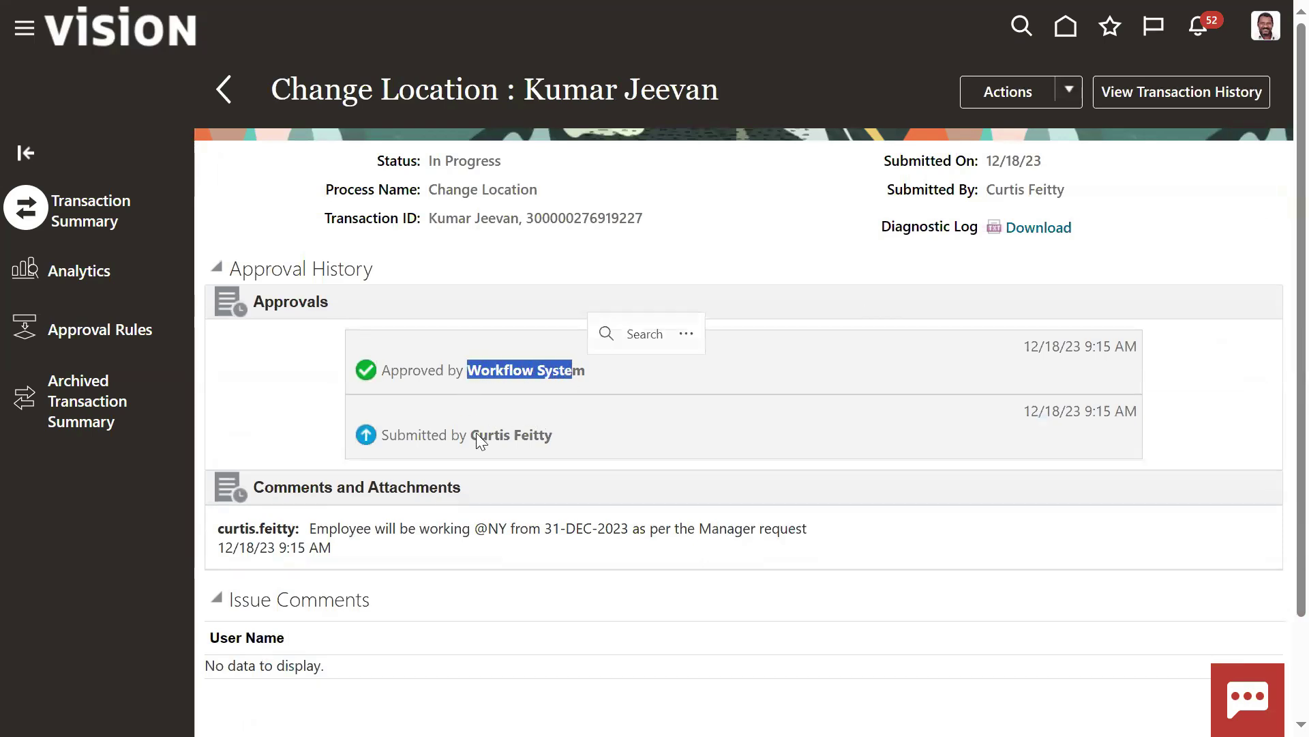
{"action": "left_click_drag", "start_coordinate": [471, 435], "coordinate": [558, 436]}
{"action": "left_click_drag", "start_coordinate": [312, 537], "coordinate": [671, 530]}
{"action": "left_click", "coordinate": [768, 263]}
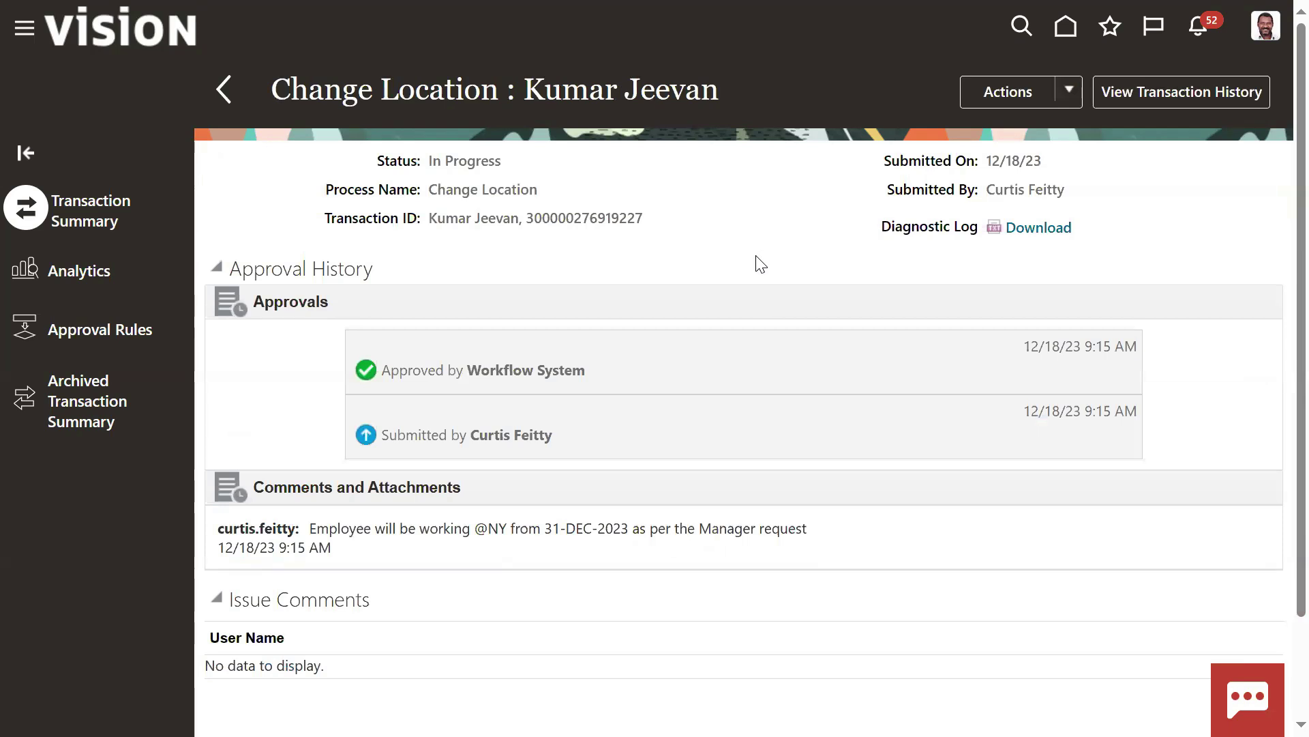
{"action": "left_click_drag", "start_coordinate": [887, 164], "coordinate": [1071, 174]}
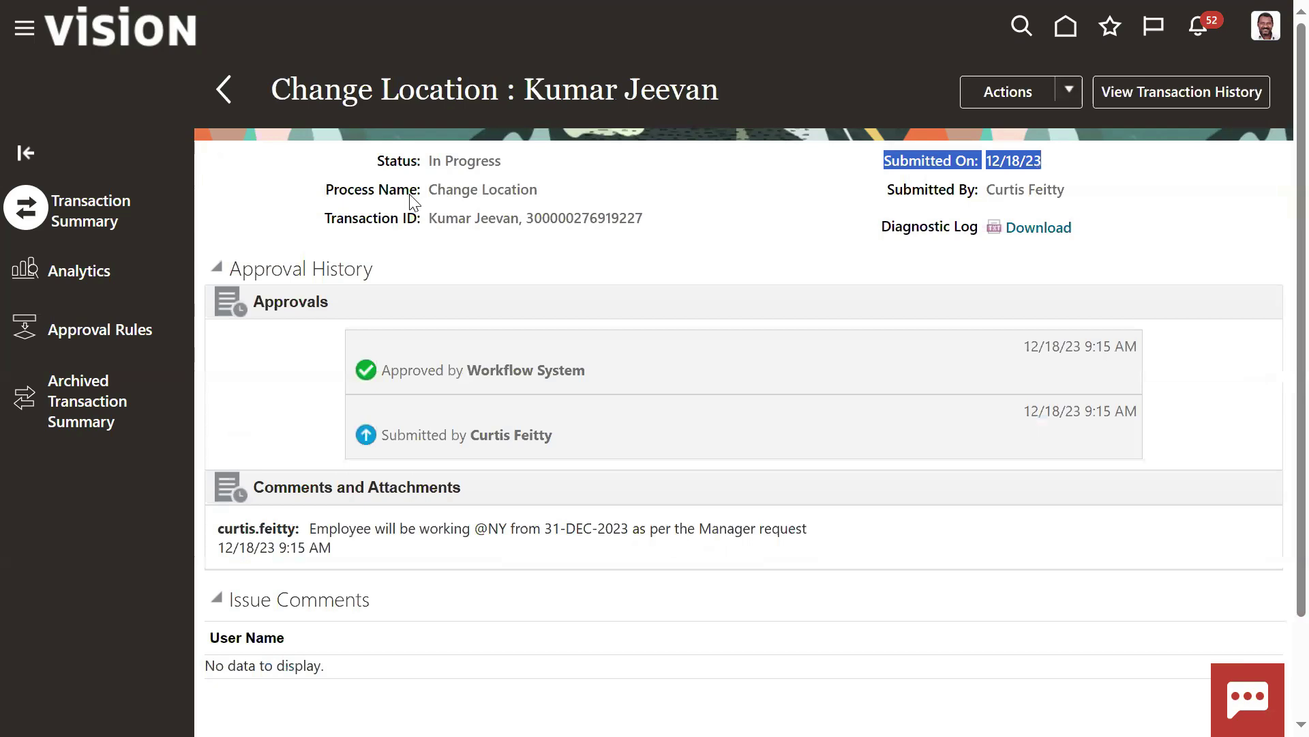
{"action": "left_click_drag", "start_coordinate": [438, 189], "coordinate": [754, 254]}
{"action": "left_click", "coordinate": [750, 259]}
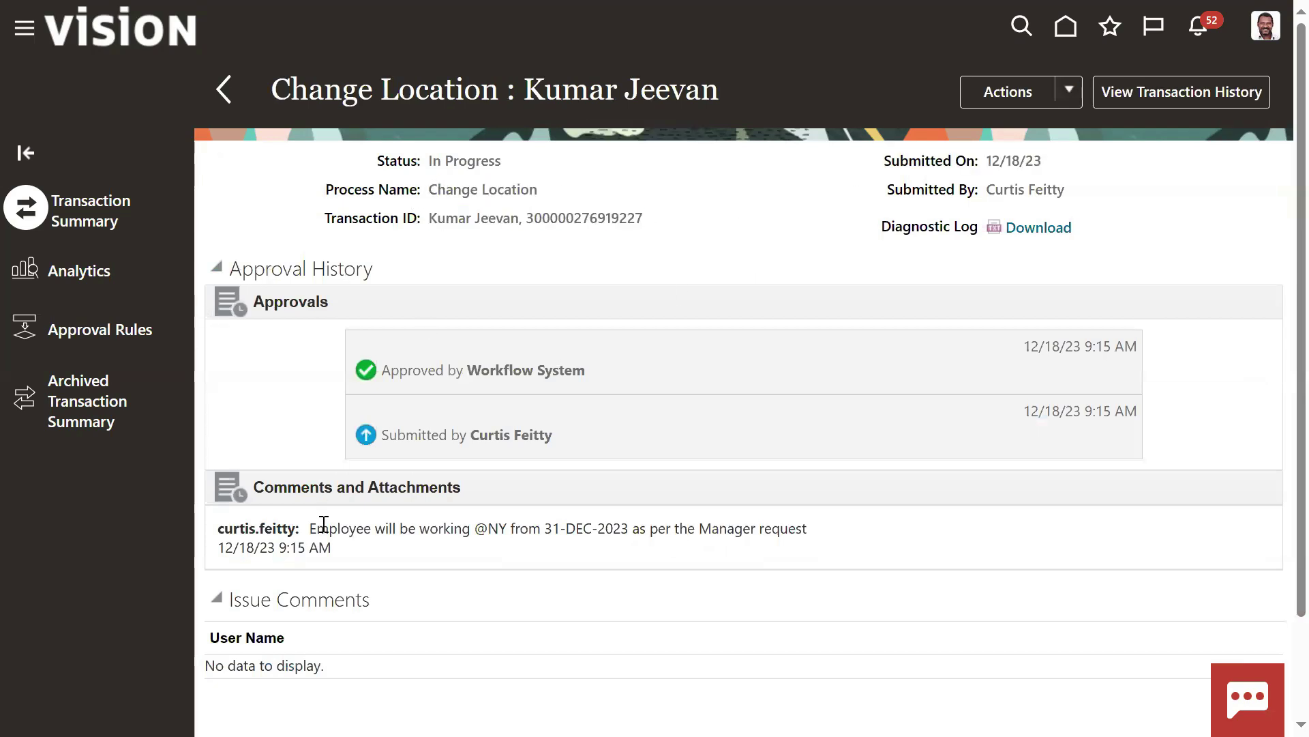
{"action": "left_click", "coordinate": [30, 35]}
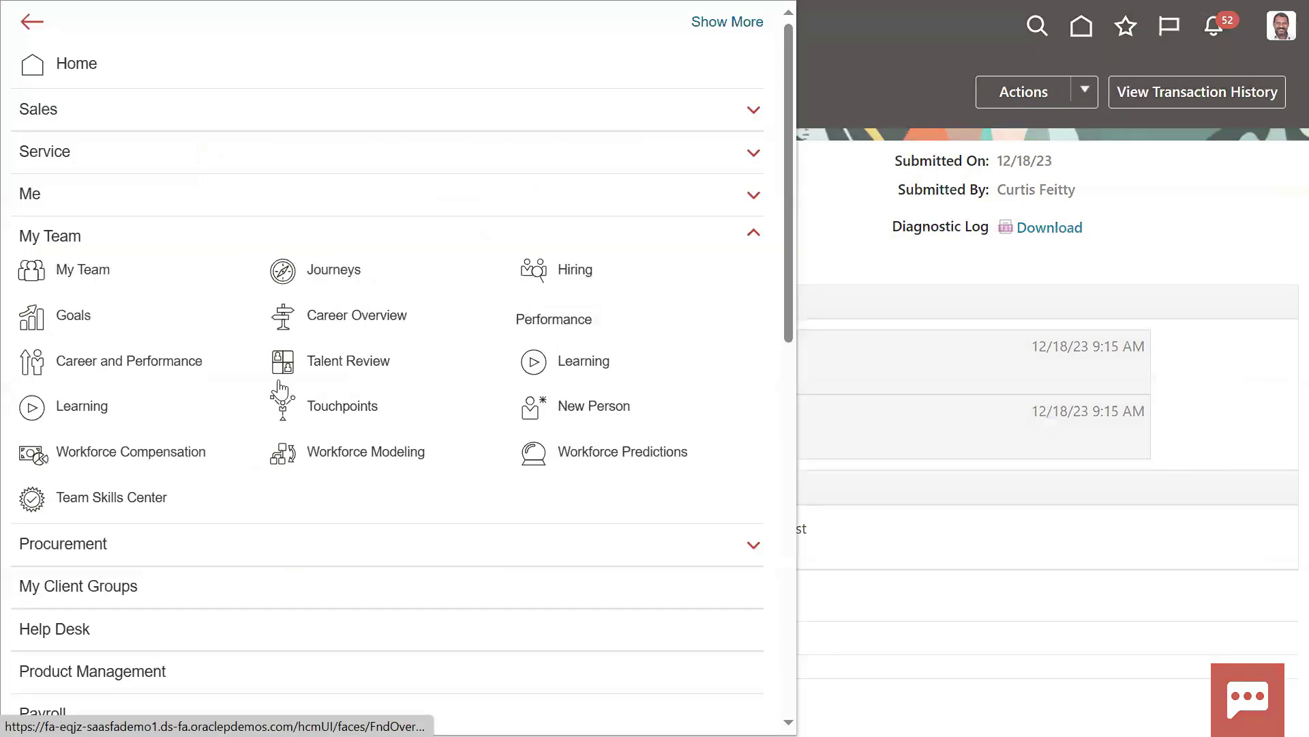
Step: Open Person Management under My Client Groups, collapsing My Team
{"action": "left_click", "coordinate": [70, 245]}
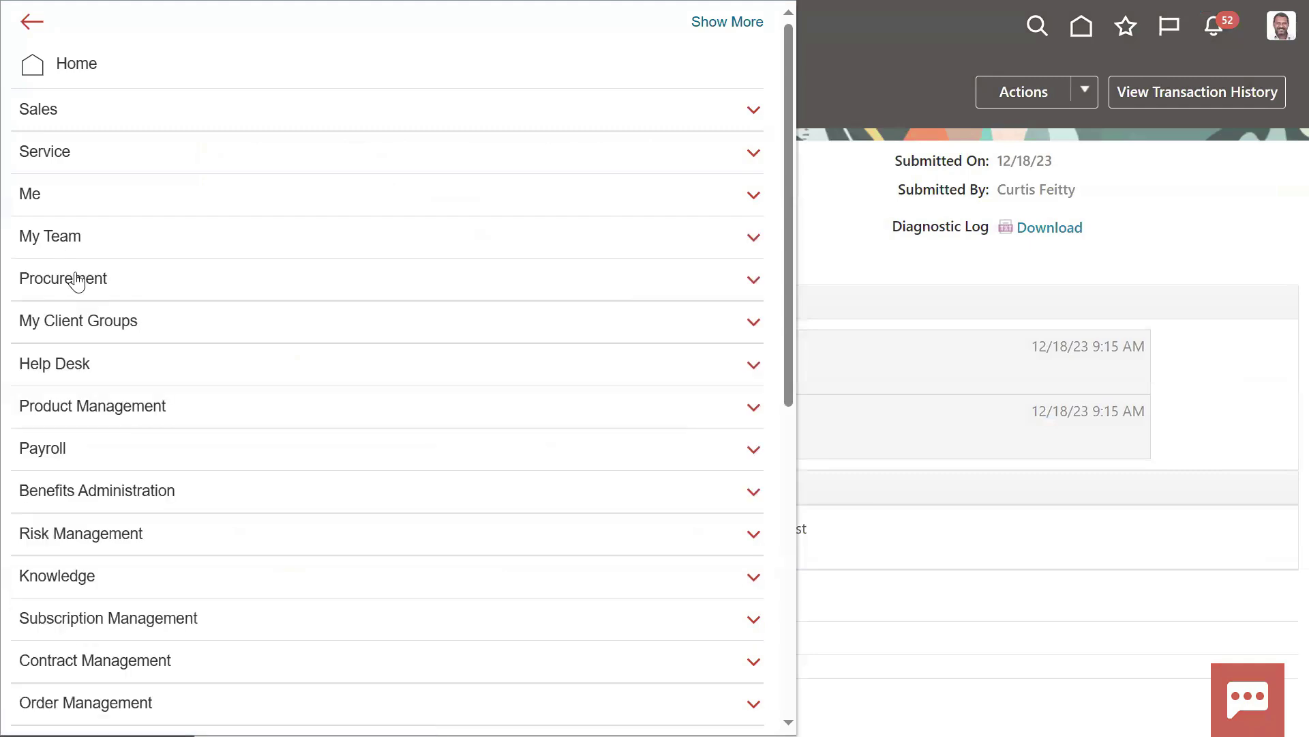
{"action": "left_click", "coordinate": [74, 320]}
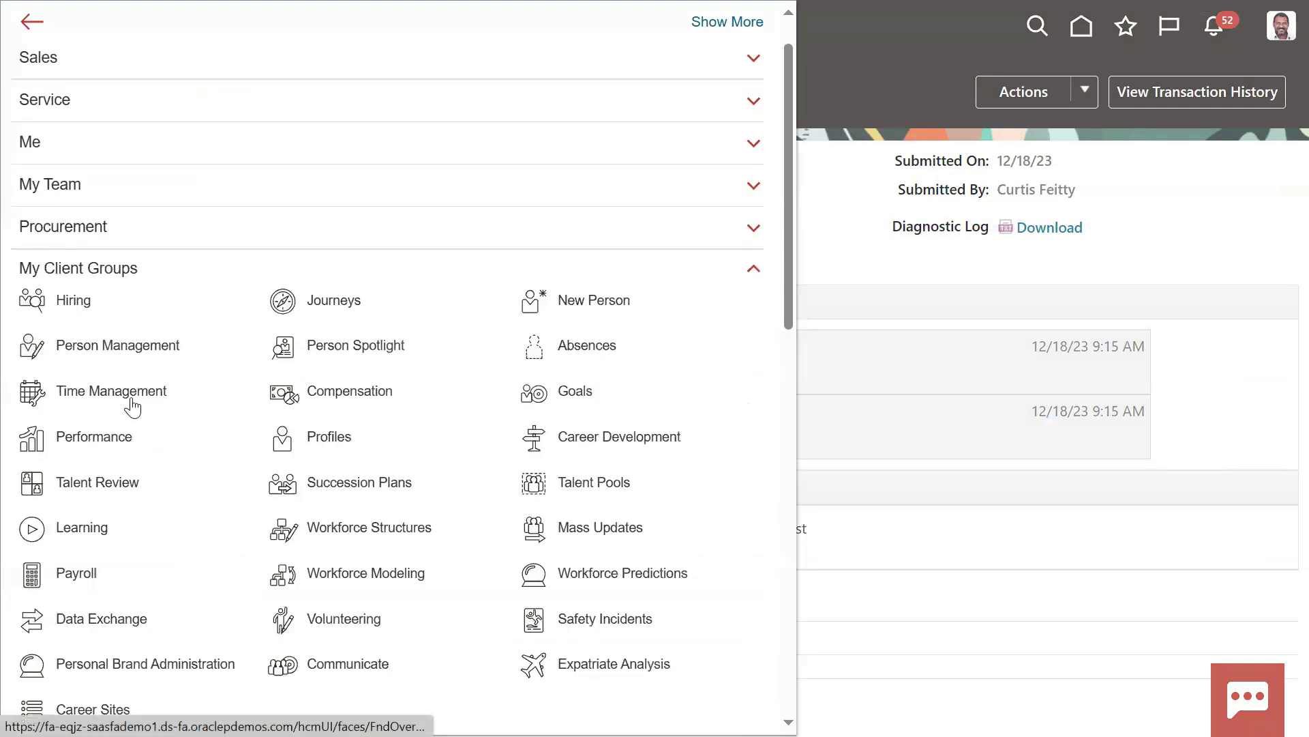
{"action": "left_click", "coordinate": [135, 355]}
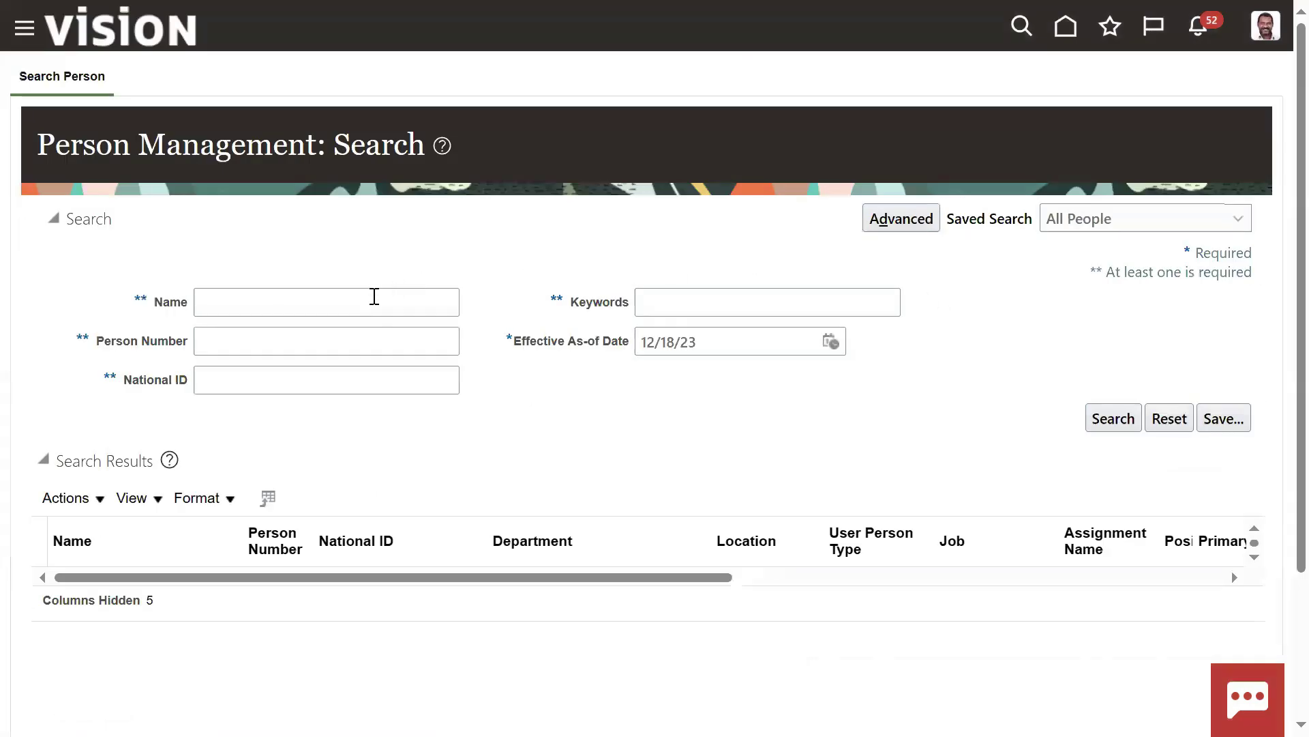
Step: Search for the employee by name and select the result row
{"action": "left_click", "coordinate": [375, 297]}
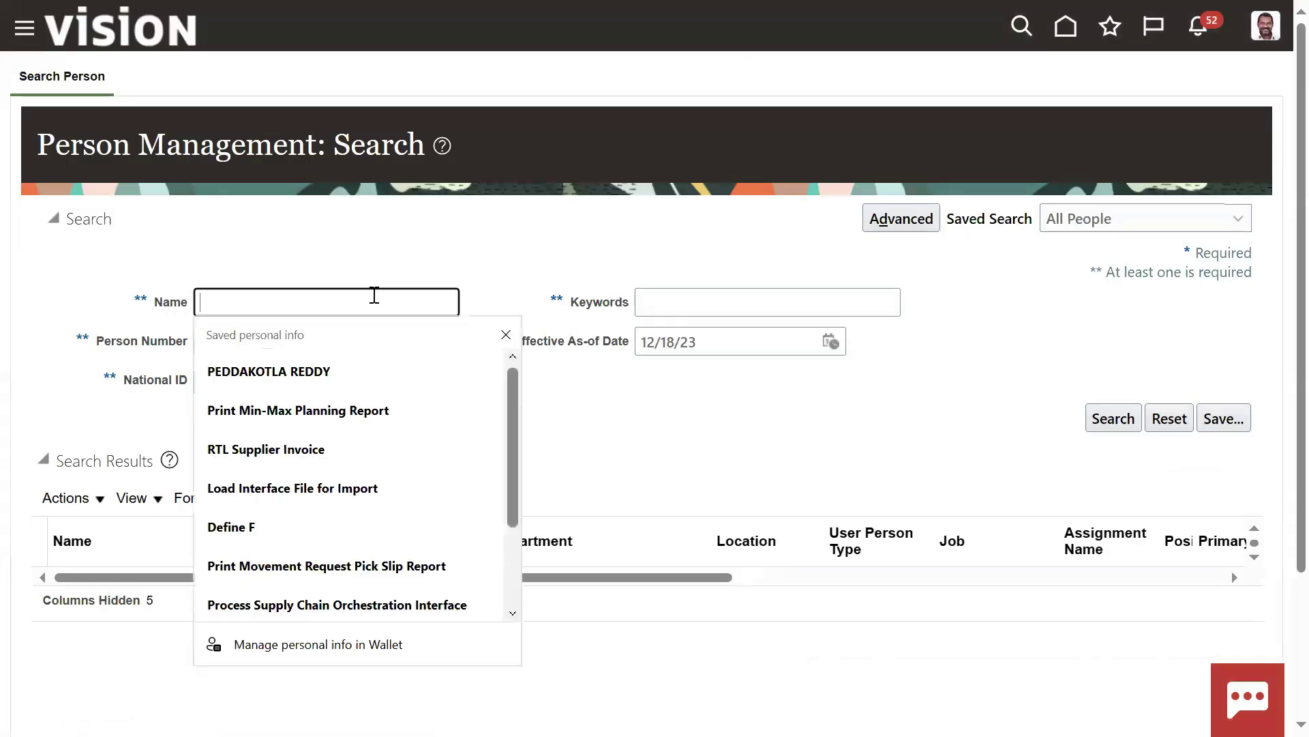
{"action": "type", "text": "feitty"}
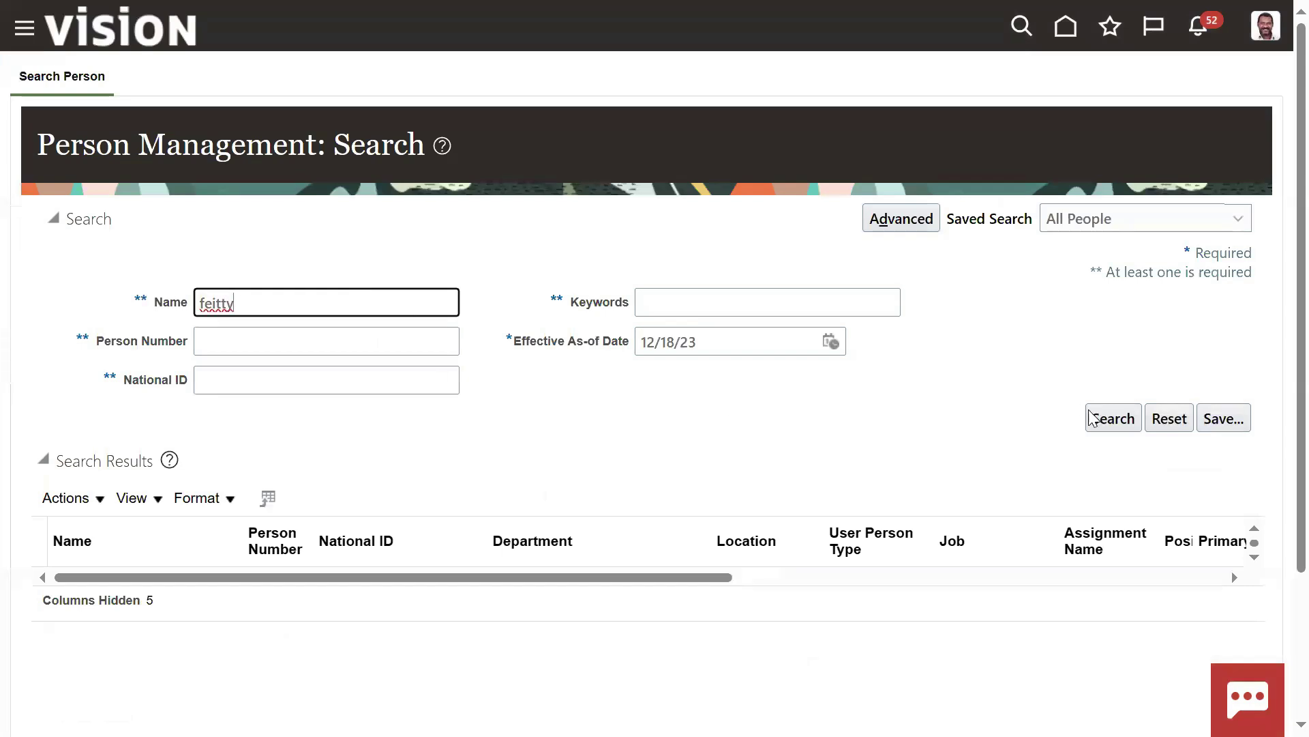
{"action": "left_click", "coordinate": [1091, 418]}
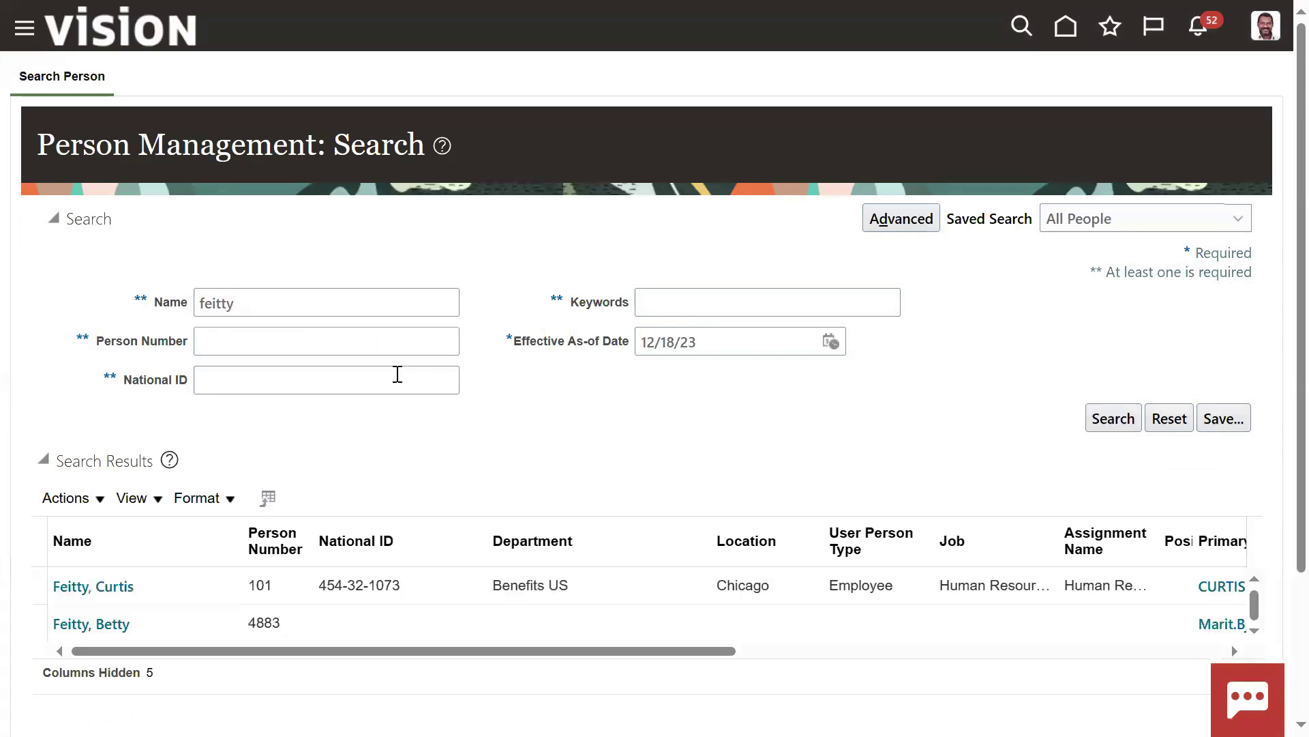
{"action": "left_click_drag", "start_coordinate": [340, 306], "coordinate": [54, 330]}
{"action": "type", "text": "J"}
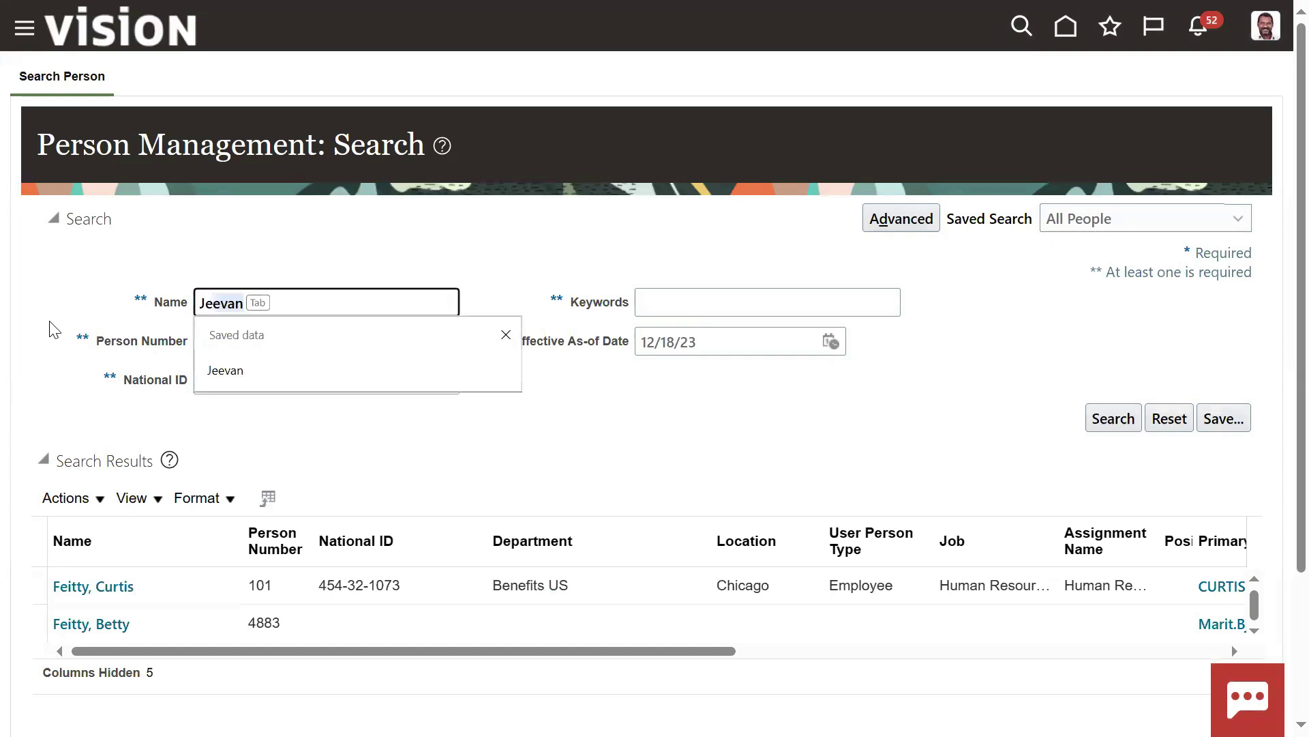
{"action": "key", "text": "Tab"}
{"action": "key", "text": "Return"}
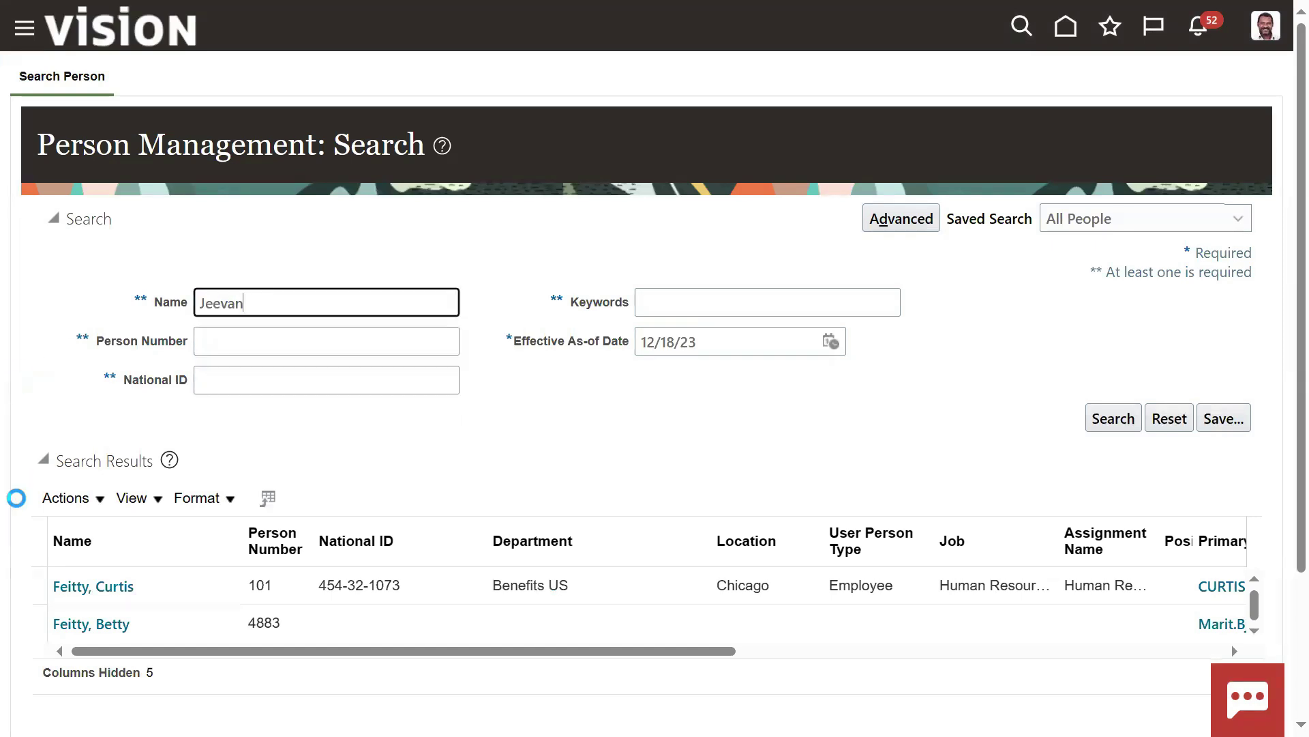
{"action": "left_click", "coordinate": [387, 585]}
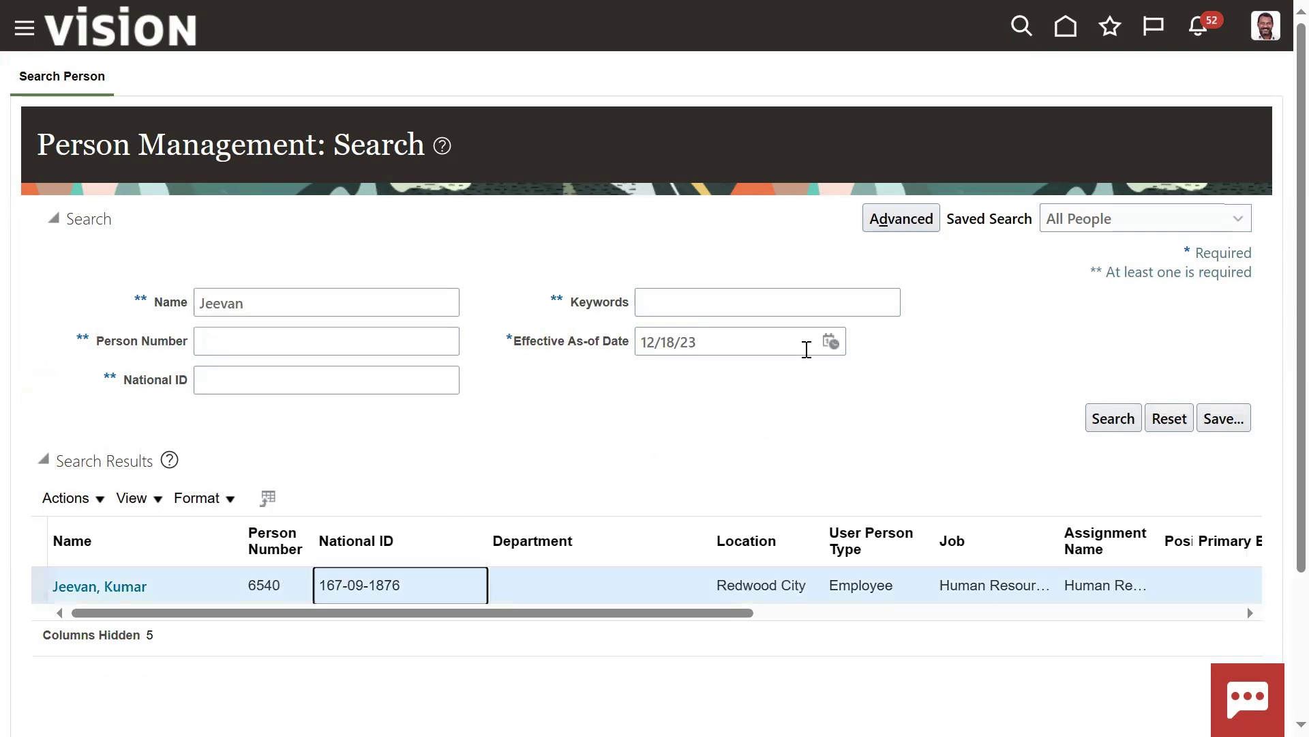
Step: Rerun the search effective as of 12/31/23 and confirm the New York location
{"action": "left_click", "coordinate": [836, 344]}
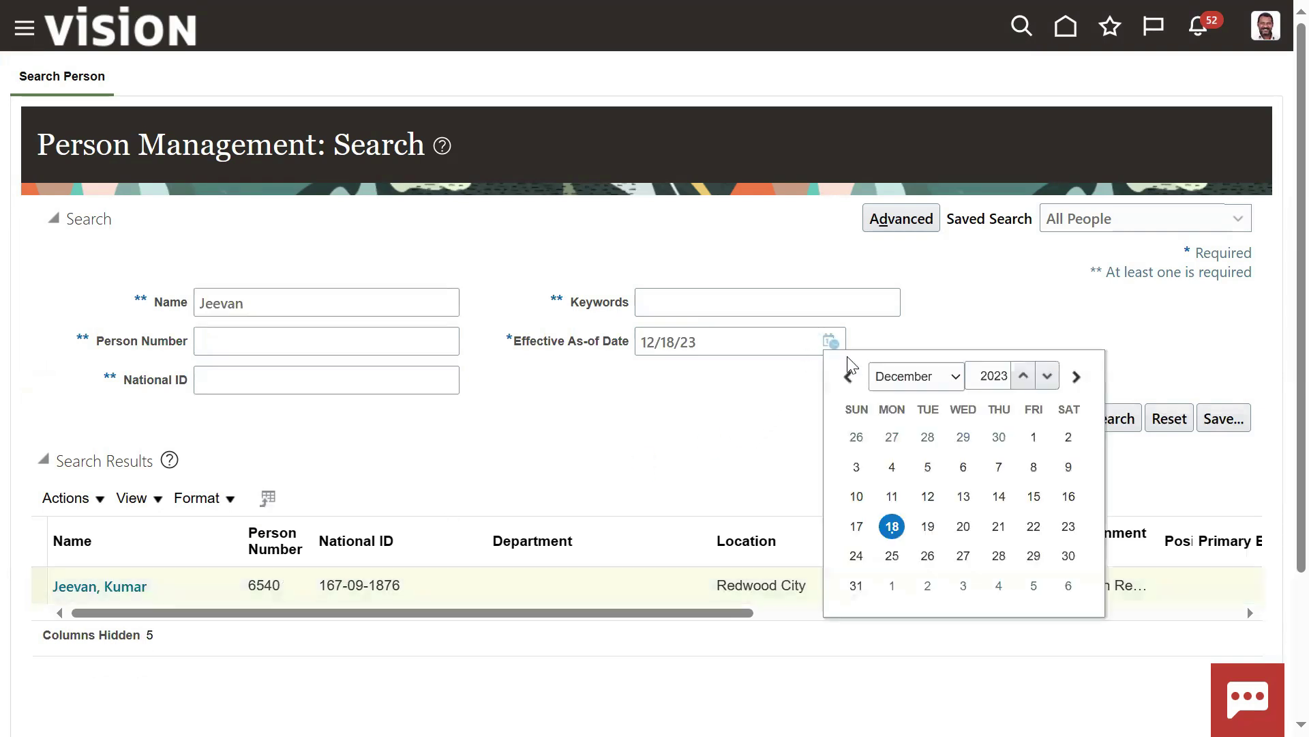
{"action": "left_click", "coordinate": [856, 585]}
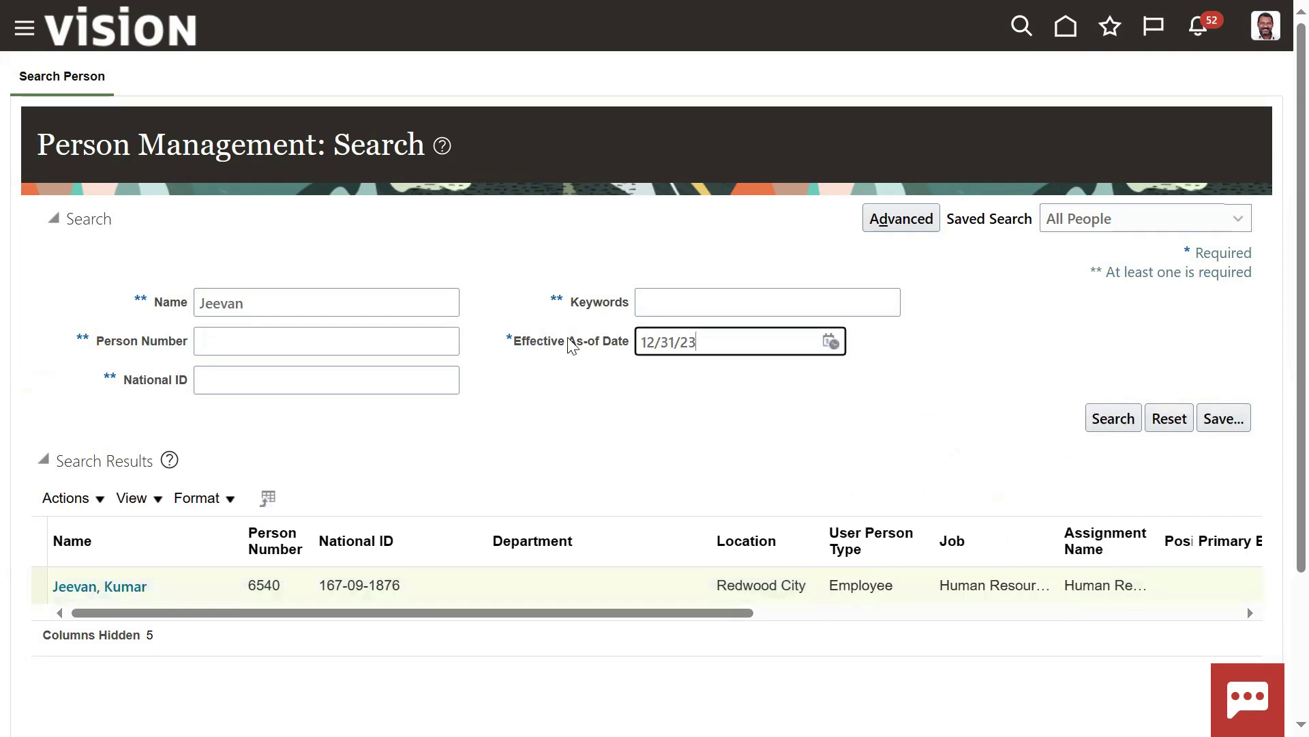
{"action": "left_click", "coordinate": [1117, 428]}
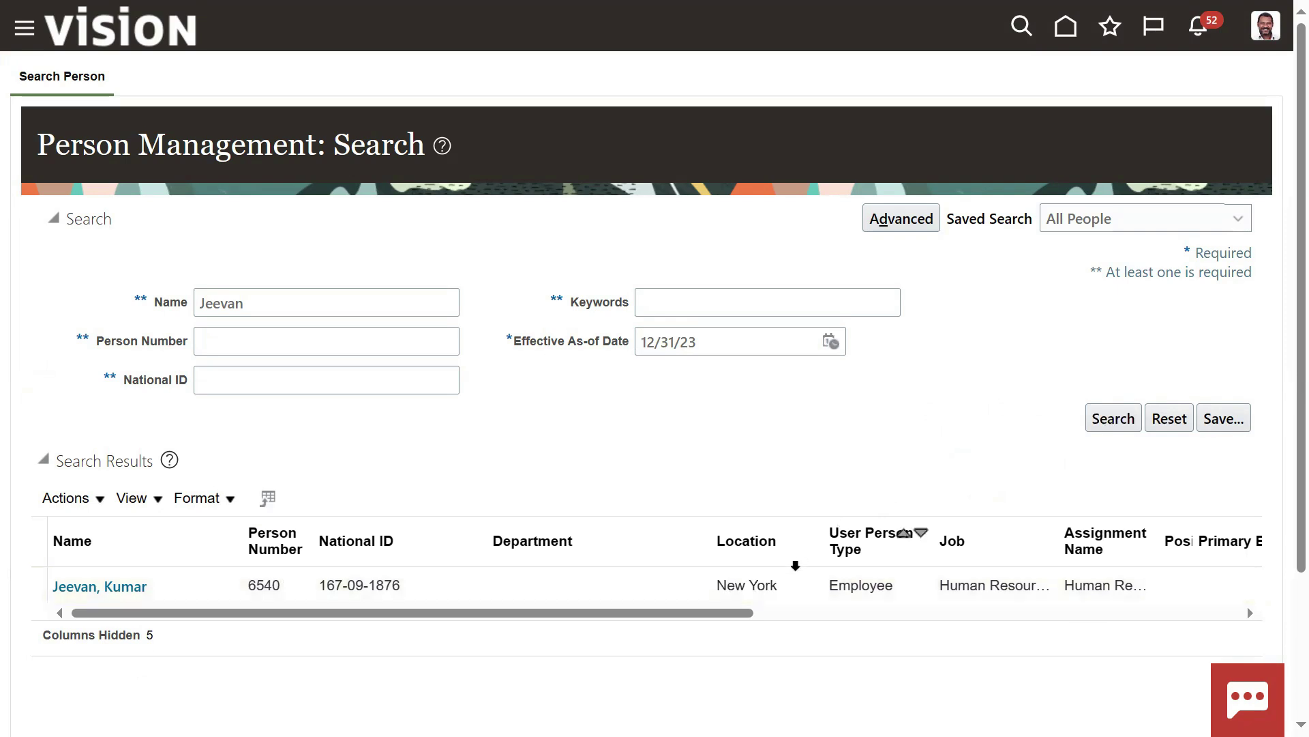
{"action": "double_click", "coordinate": [753, 584]}
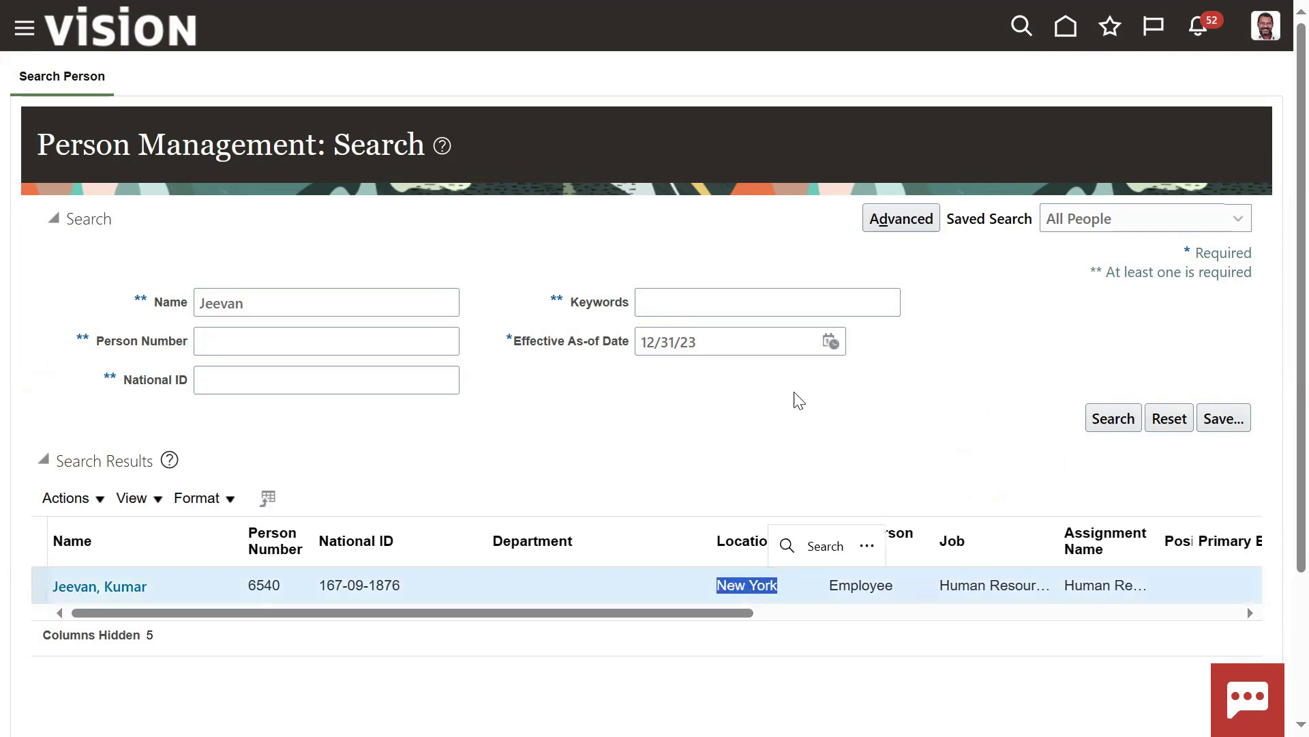
Step: Run an advanced person search including terminated work relationships
{"action": "left_click", "coordinate": [914, 223]}
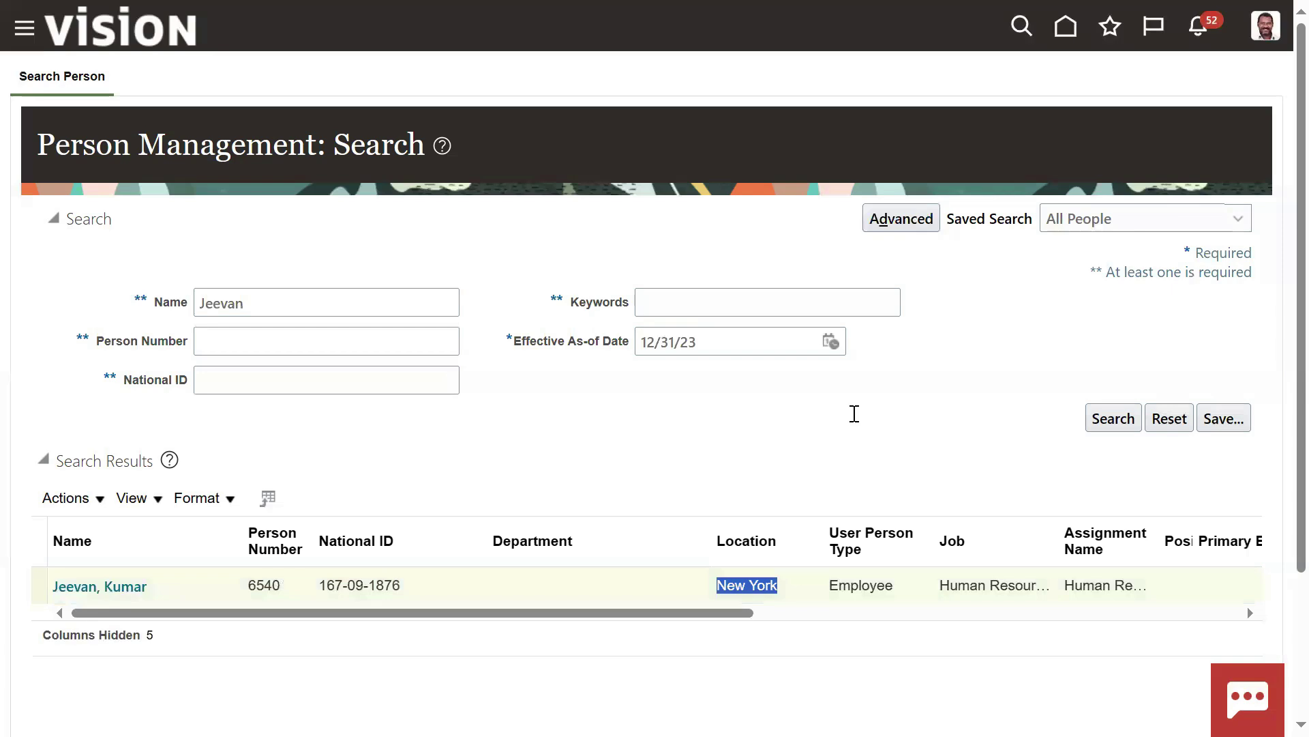
{"action": "left_click", "coordinate": [743, 379]}
{"action": "left_click", "coordinate": [913, 505]}
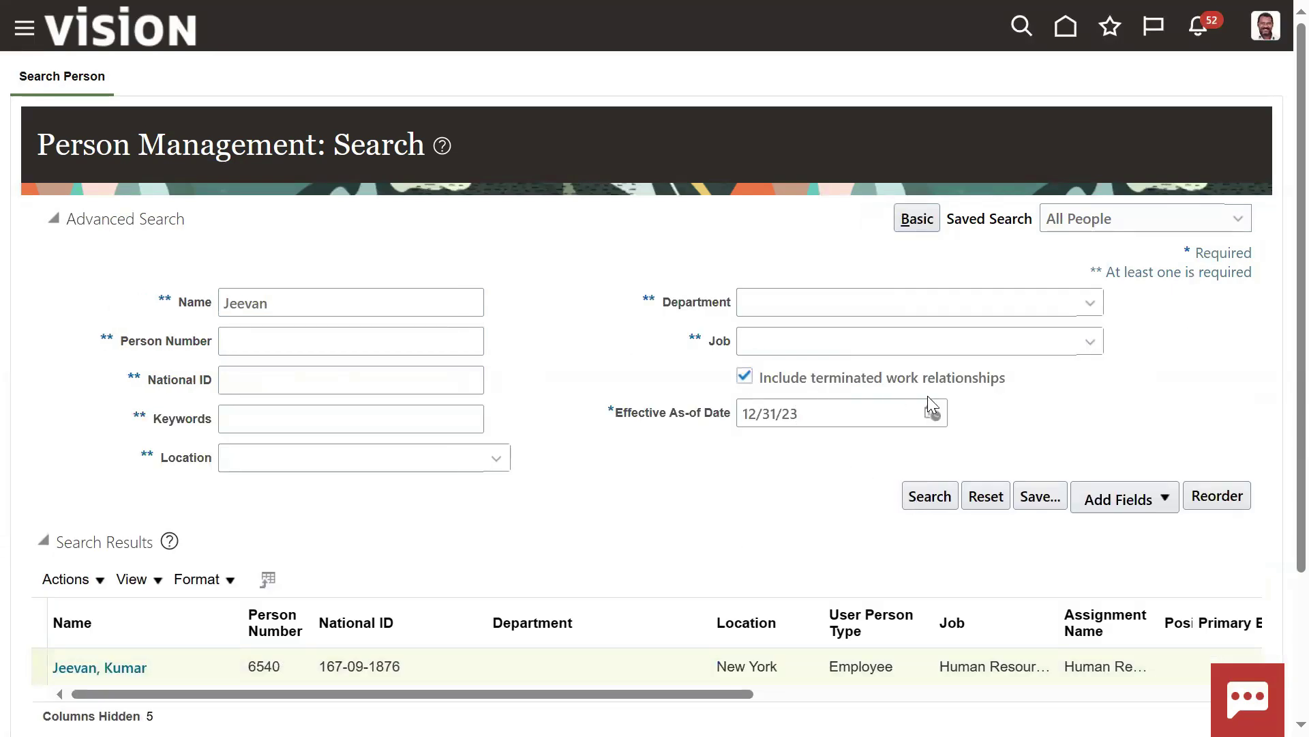
{"action": "scroll", "coordinate": [729, 530], "scroll_direction": "down", "scroll_amount": 3}
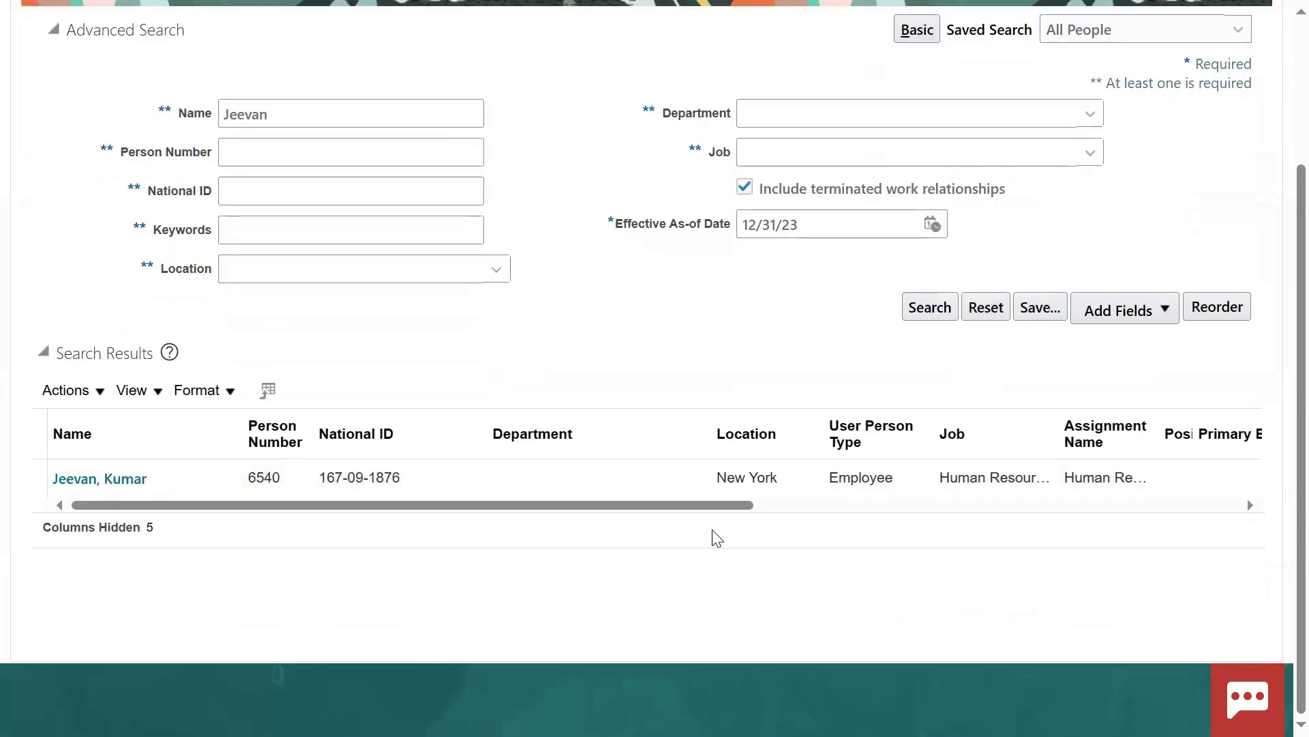
Step: Verify the employment record shows Location Change, Relocation, effective 12/31/23, New York
{"action": "left_click", "coordinate": [109, 478]}
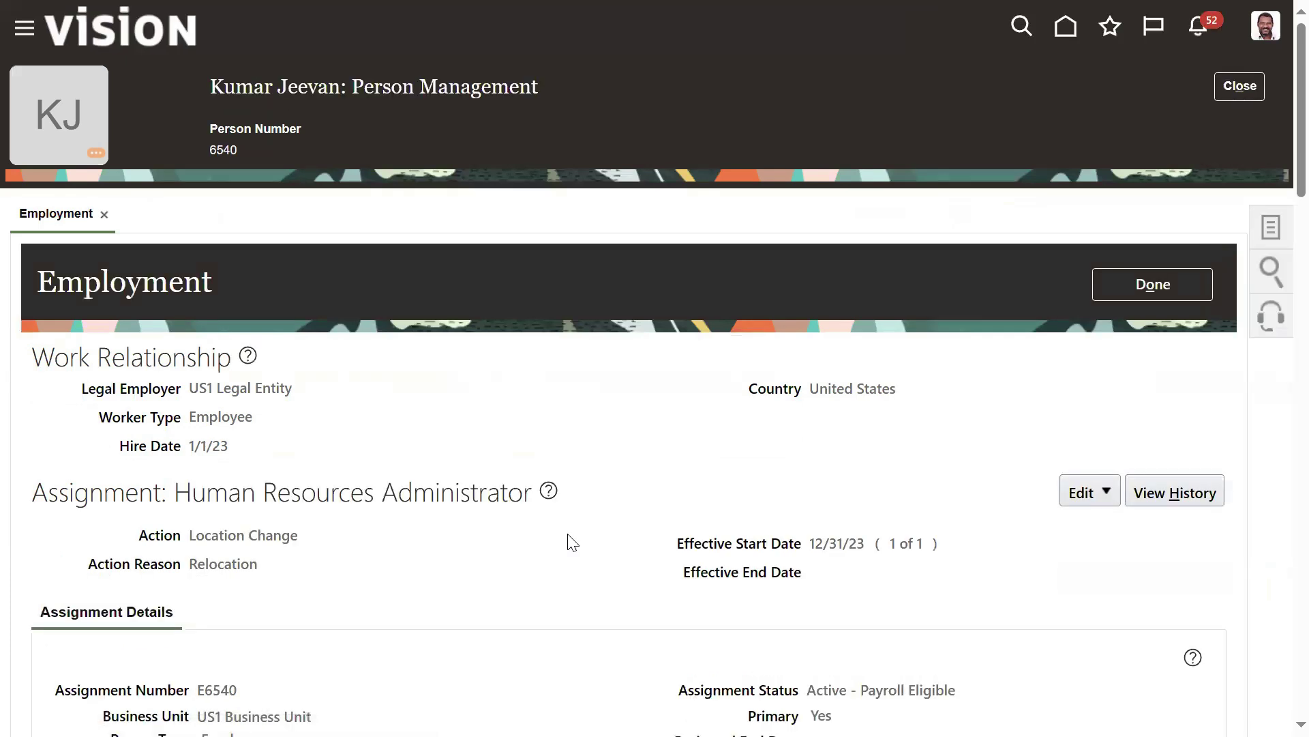
{"action": "left_click_drag", "start_coordinate": [809, 543], "coordinate": [871, 550]}
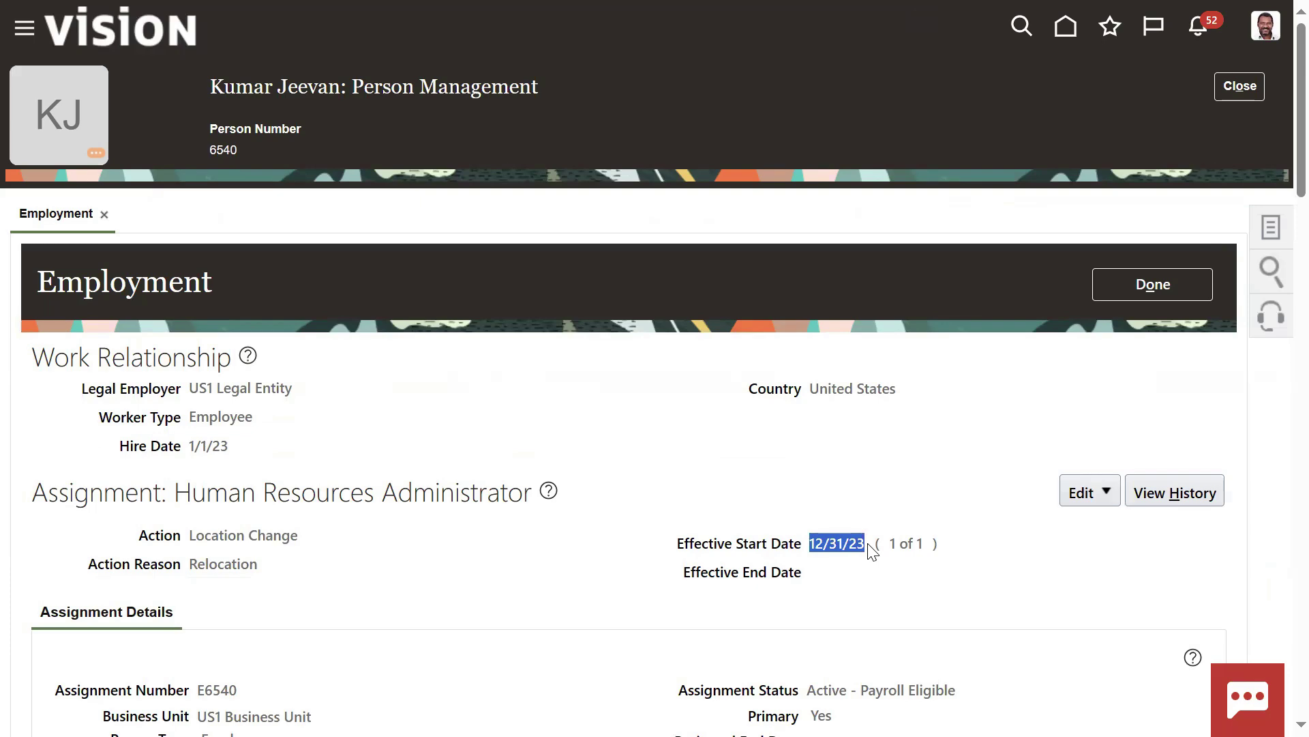
{"action": "left_click_drag", "start_coordinate": [195, 540], "coordinate": [284, 571]}
{"action": "scroll", "coordinate": [286, 573], "scroll_direction": "down", "scroll_amount": 3}
{"action": "scroll", "coordinate": [287, 572], "scroll_direction": "down", "scroll_amount": 2}
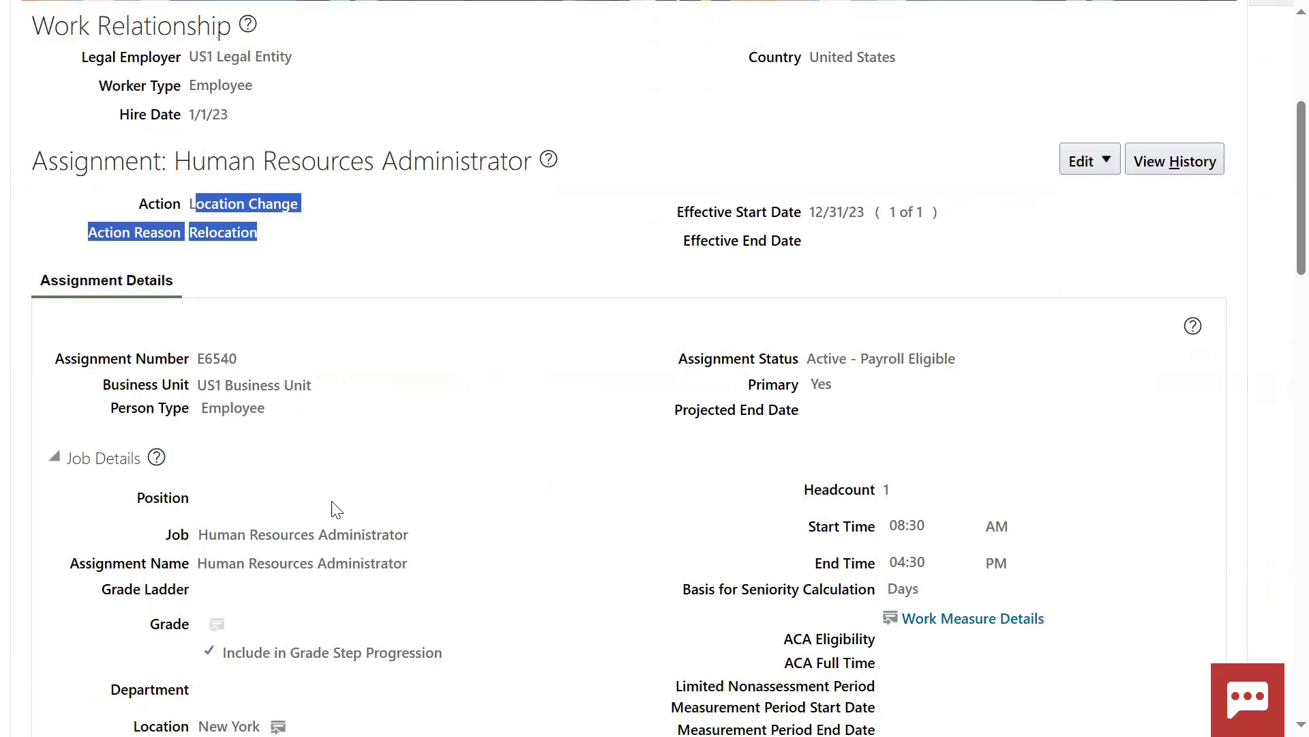
{"action": "scroll", "coordinate": [336, 513], "scroll_direction": "down", "scroll_amount": 3}
{"action": "left_click_drag", "start_coordinate": [197, 506], "coordinate": [242, 506]}
{"action": "scroll", "coordinate": [893, 470], "scroll_direction": "up", "scroll_amount": 5}
{"action": "scroll", "coordinate": [880, 476], "scroll_direction": "up", "scroll_amount": 3}
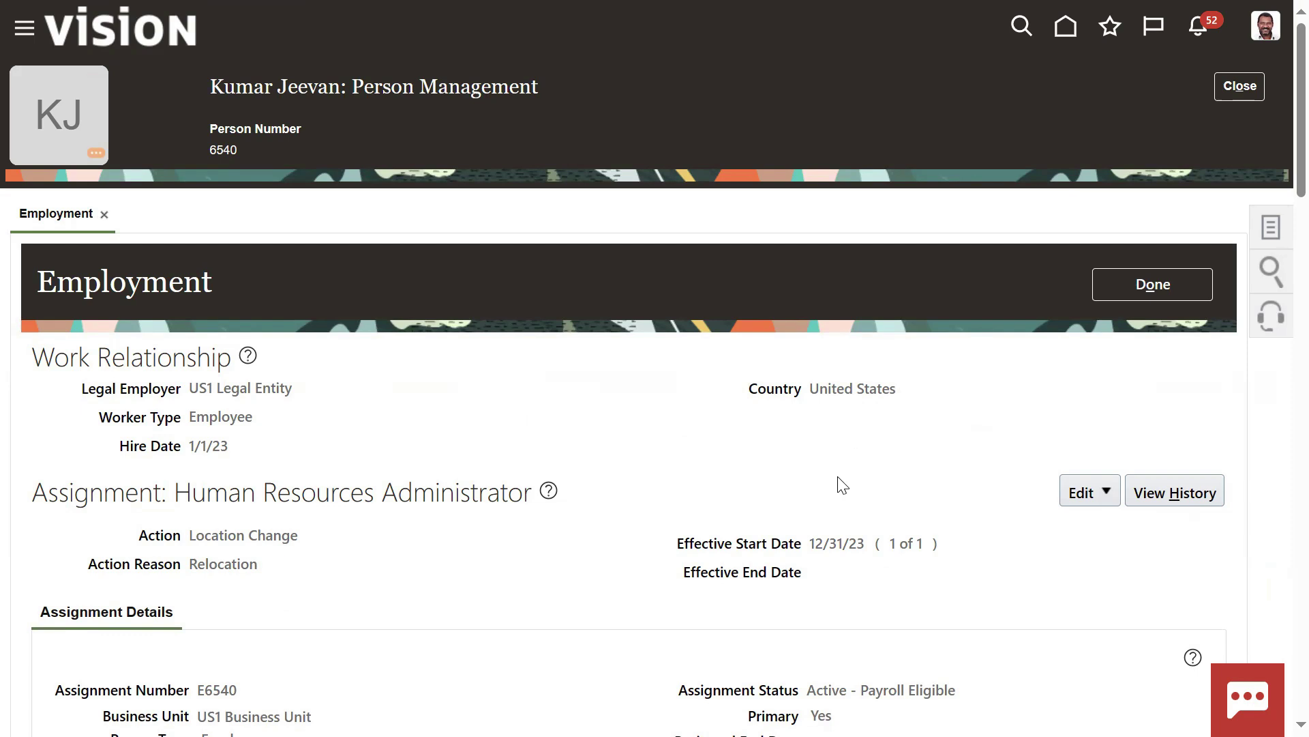
Step: Inspect the 1/1/23 Hire and 12/31/23 Location Change rows in assignment history, including Action Reason
{"action": "left_click", "coordinate": [1190, 499]}
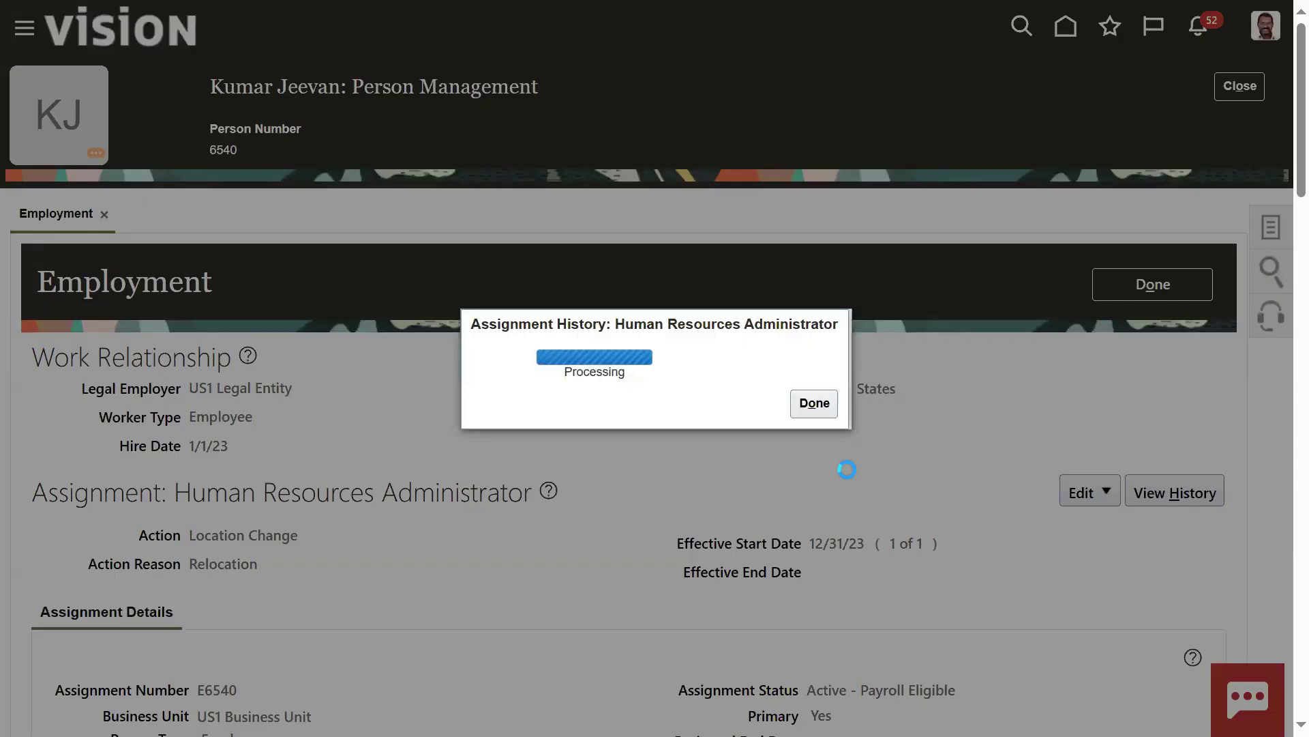
{"action": "left_click", "coordinate": [612, 394]}
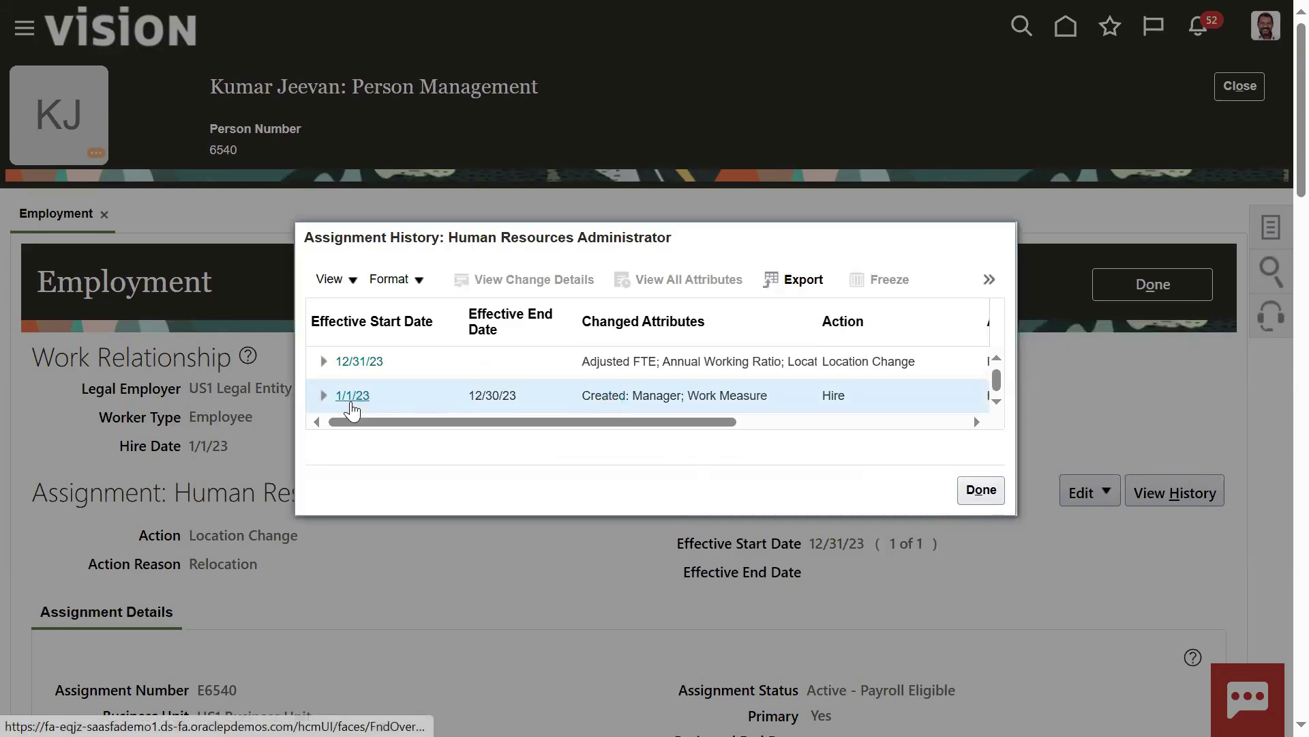
{"action": "left_click", "coordinate": [351, 398]}
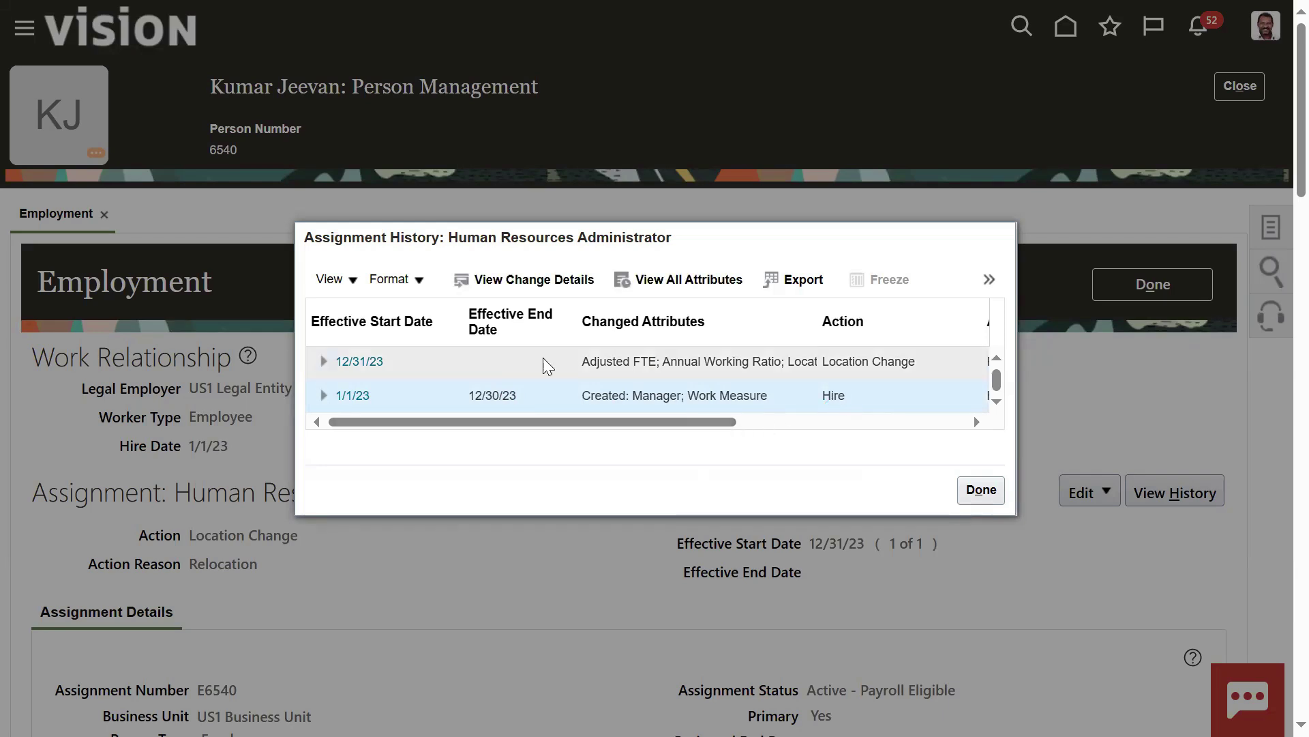
{"action": "left_click", "coordinate": [445, 364]}
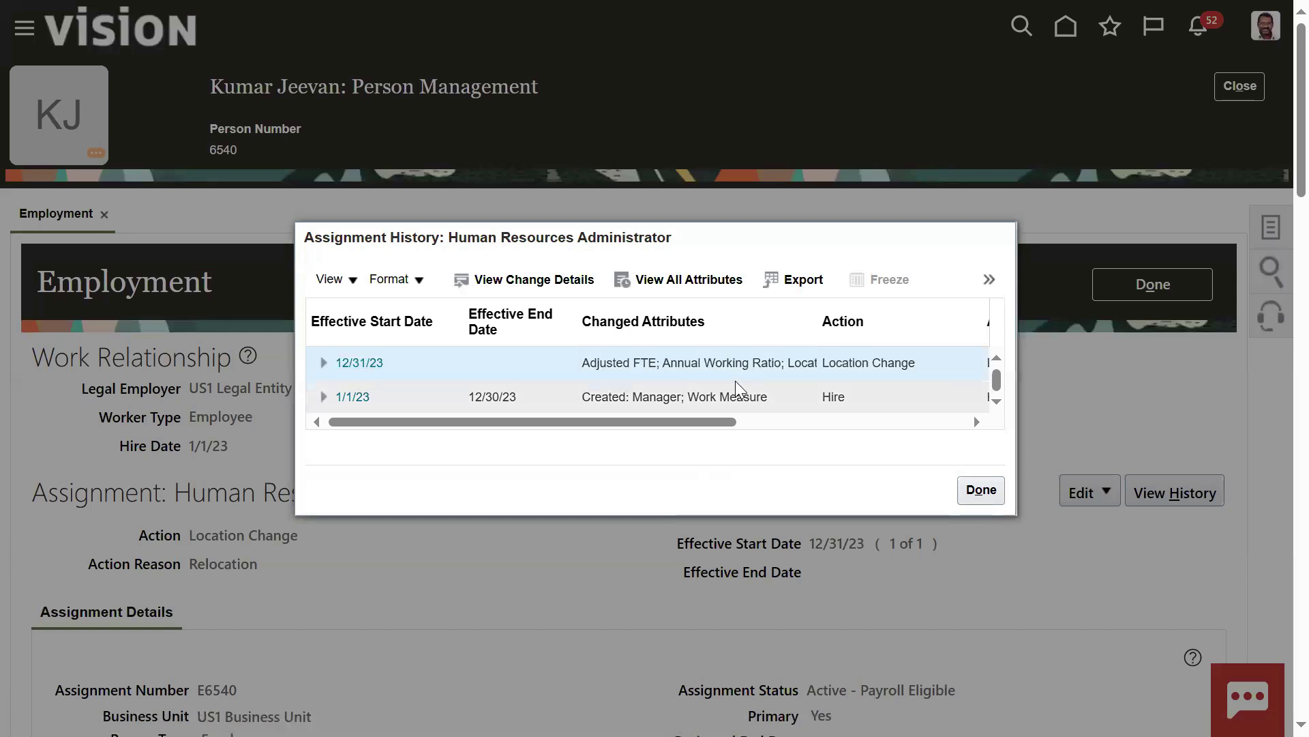
{"action": "left_click", "coordinate": [961, 422]}
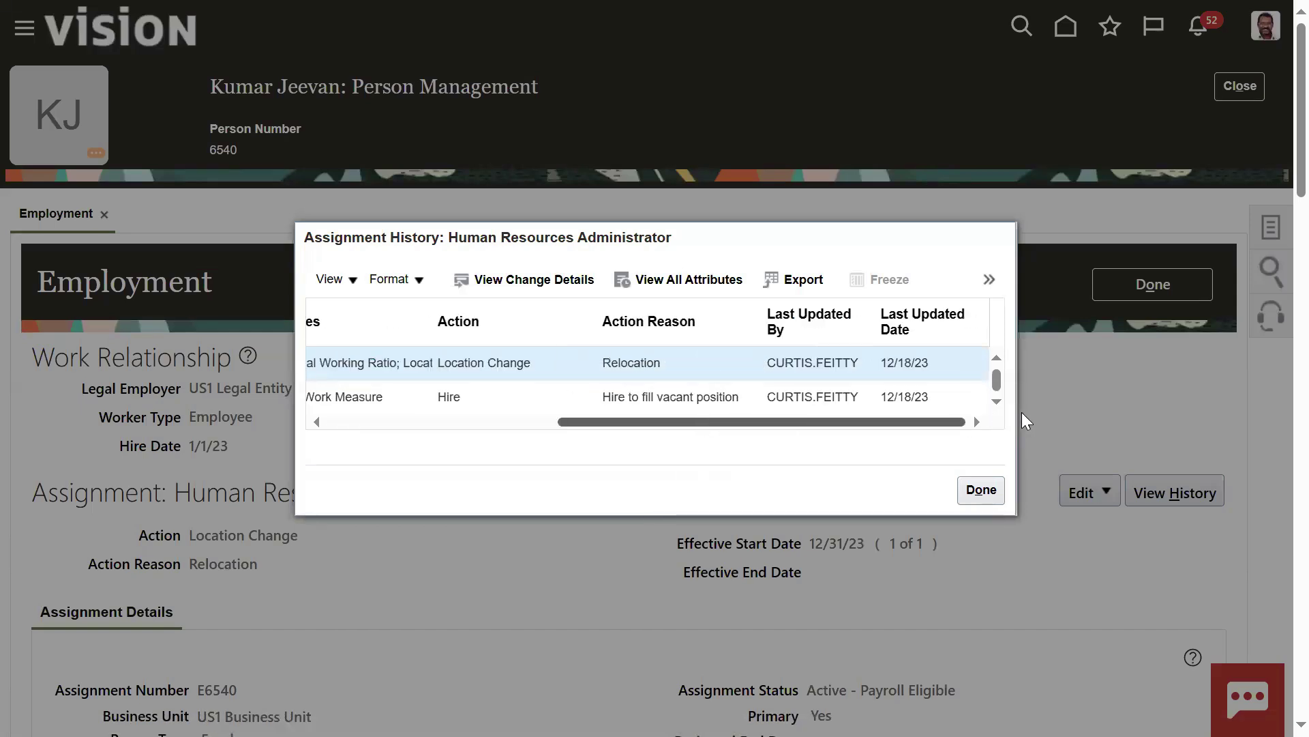
{"action": "scroll", "coordinate": [790, 409], "scroll_direction": "left", "scroll_amount": 5}
{"action": "scroll", "coordinate": [790, 409], "scroll_direction": "right", "scroll_amount": 5}
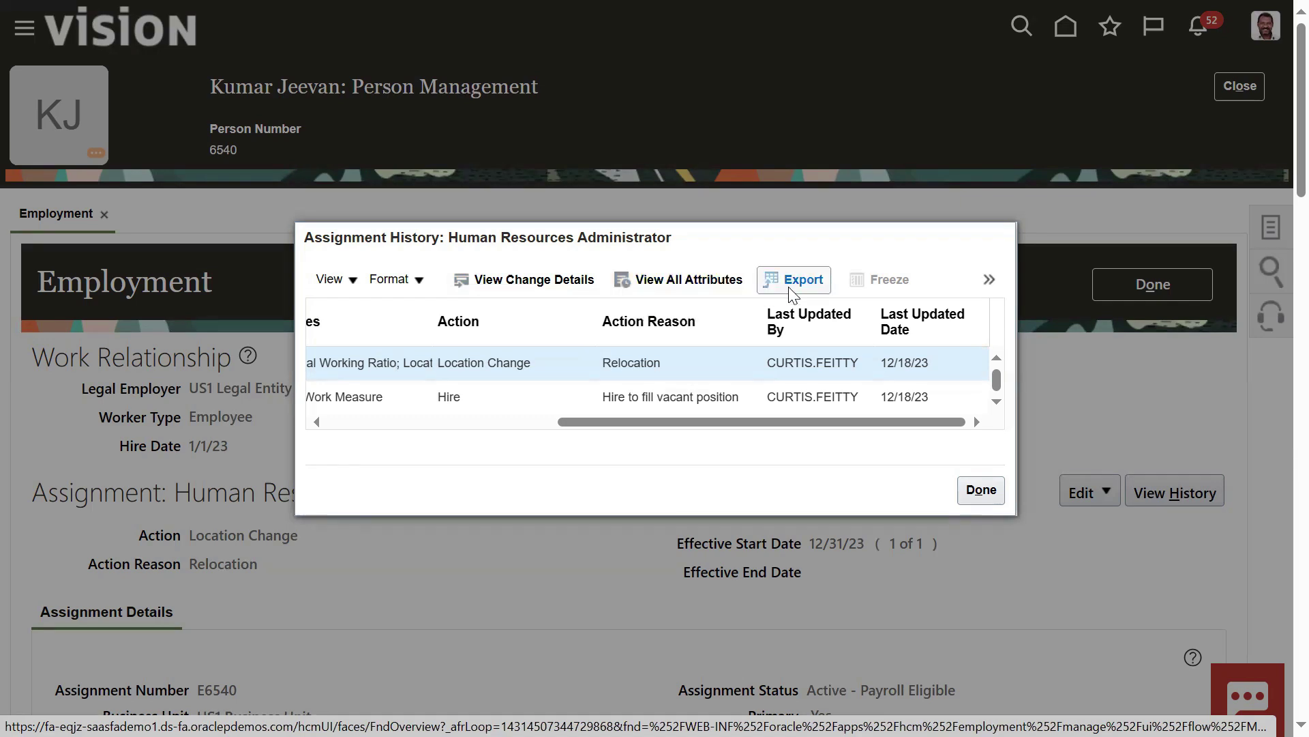
{"action": "left_click", "coordinate": [332, 280]}
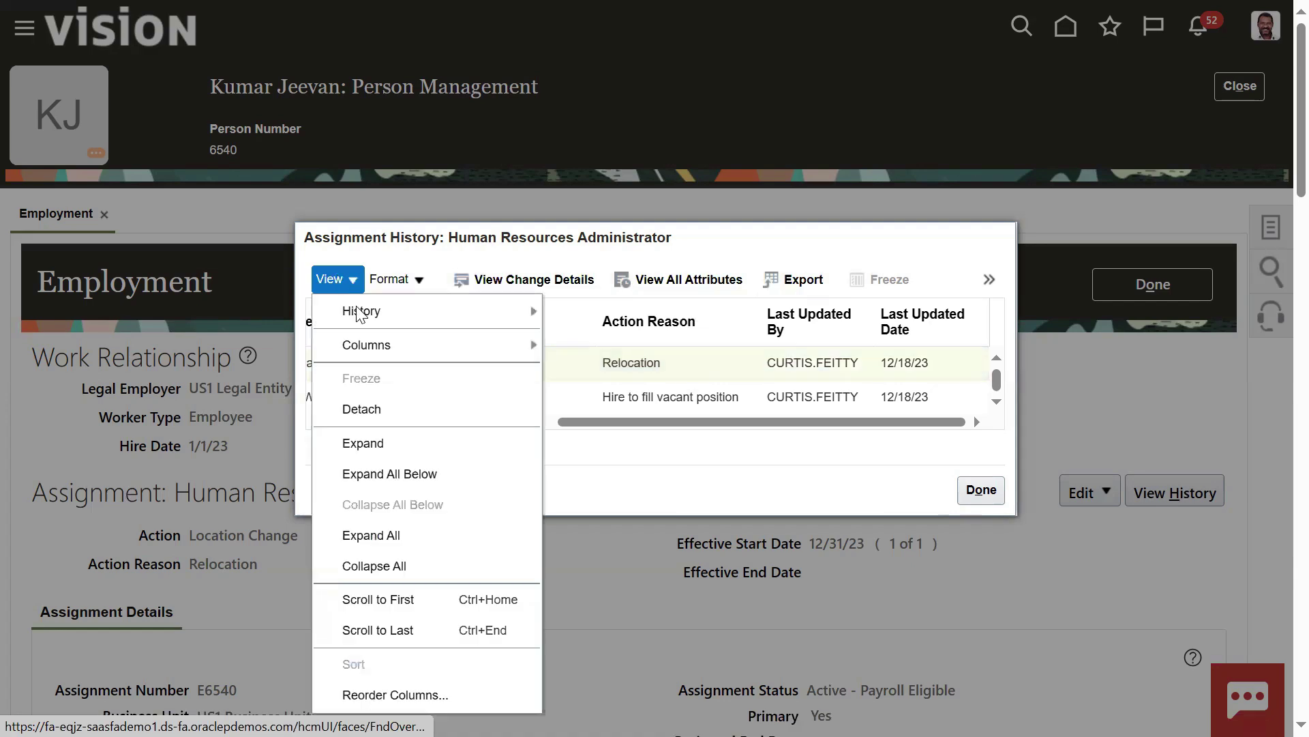
{"action": "mouse_move", "coordinate": [377, 321]}
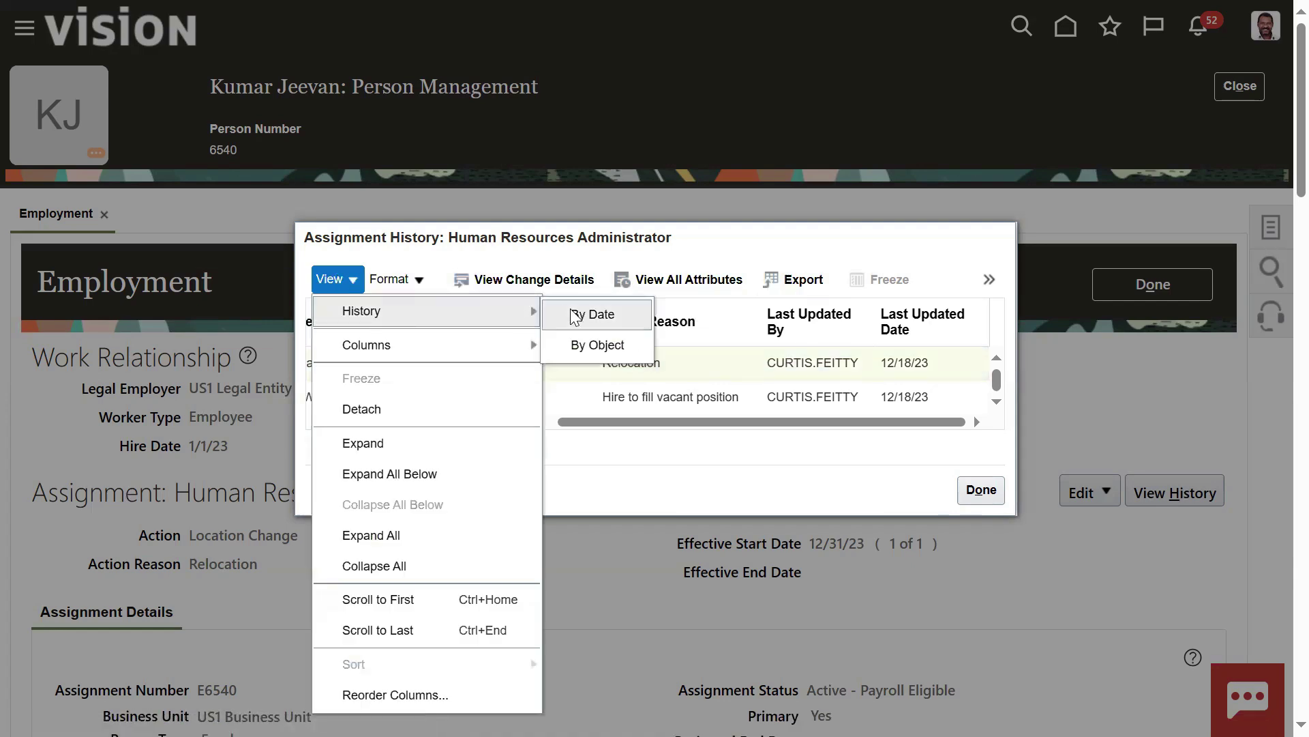
{"action": "mouse_move", "coordinate": [482, 350]}
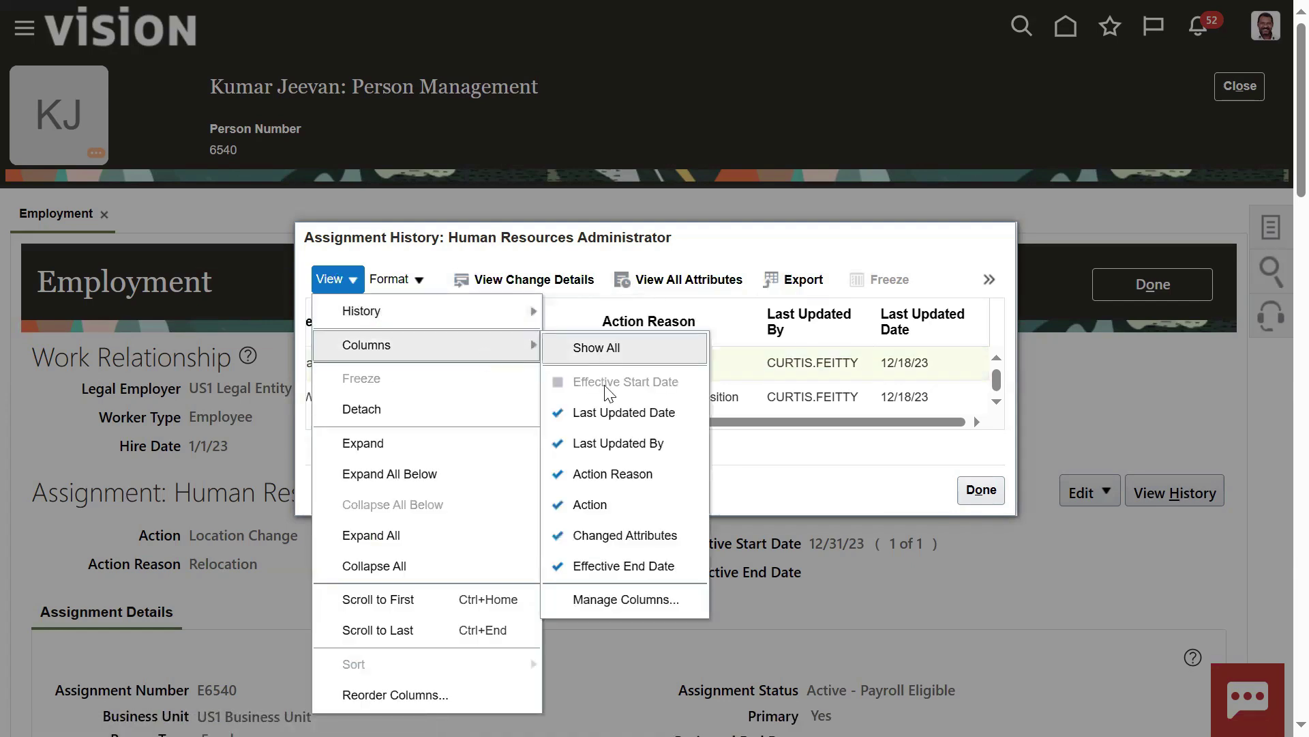
{"action": "left_click", "coordinate": [678, 333]}
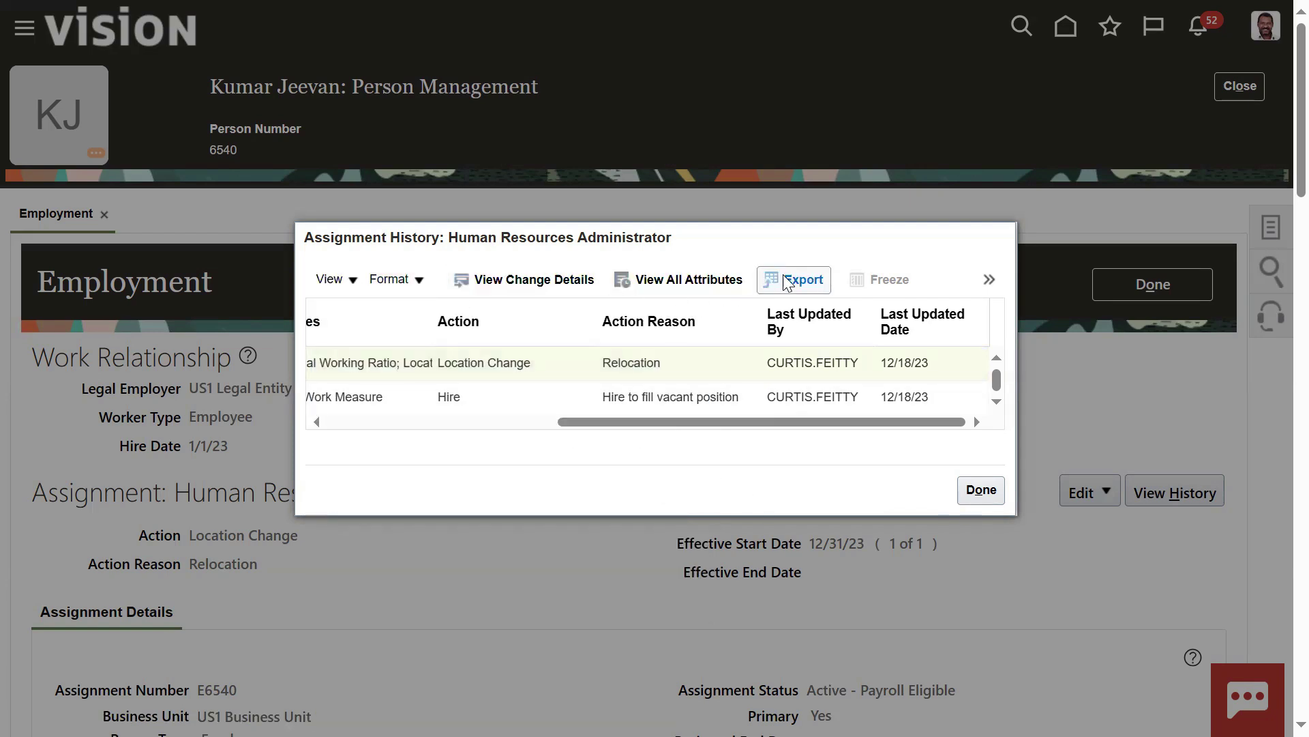
{"action": "left_click", "coordinate": [546, 285]}
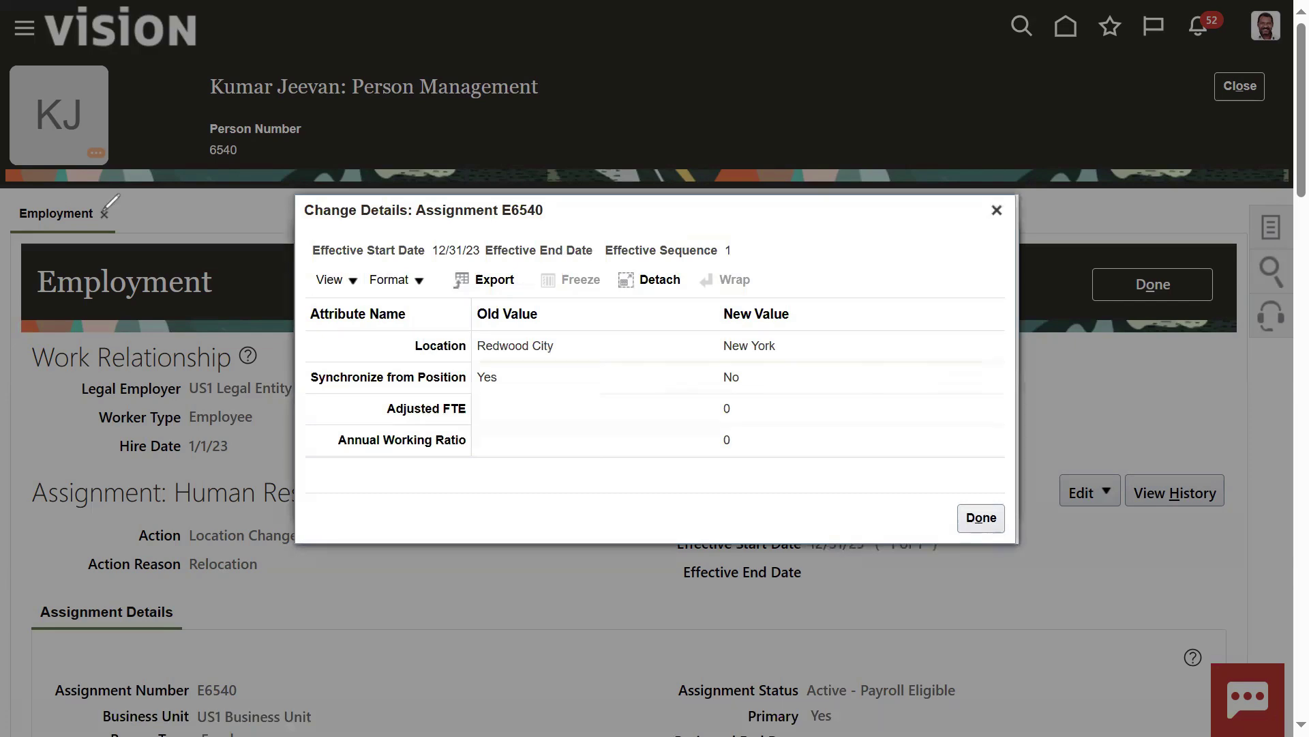
{"action": "left_click_drag", "start_coordinate": [450, 258], "coordinate": [594, 494]}
{"action": "left_click_drag", "start_coordinate": [696, 275], "coordinate": [825, 489]}
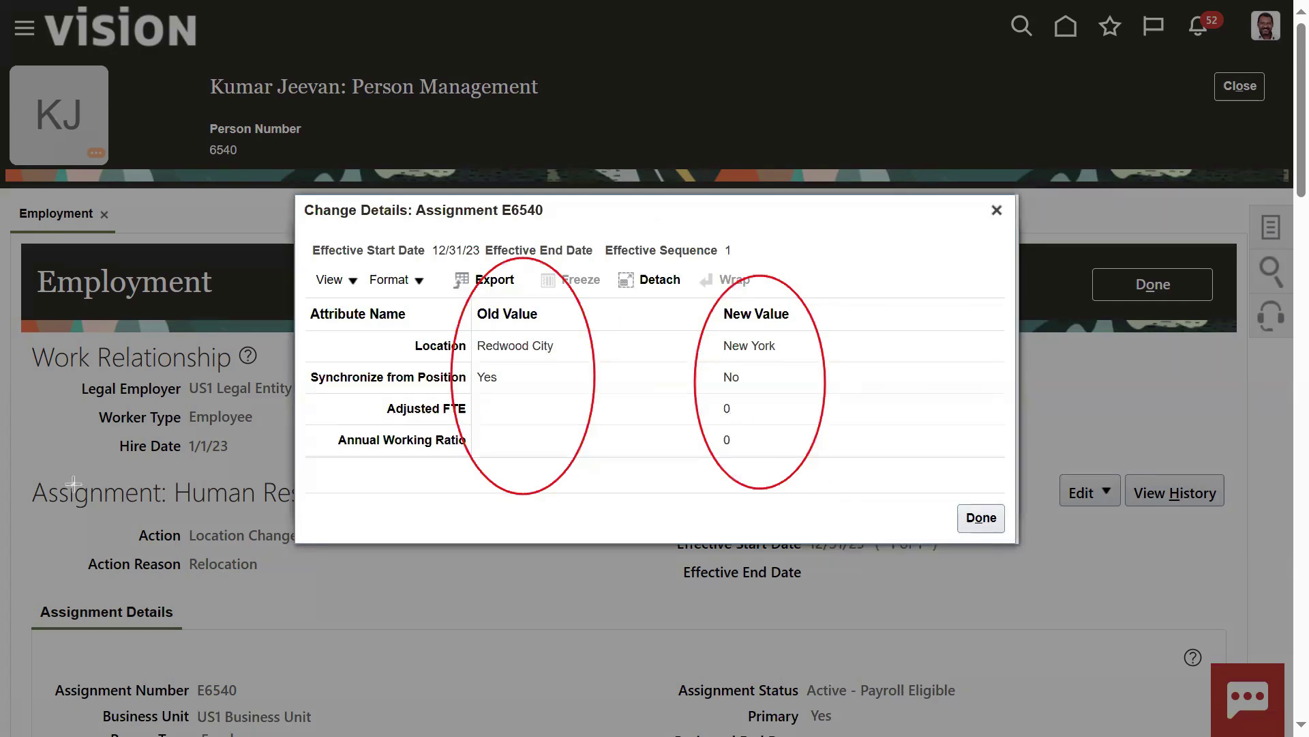
{"action": "key", "text": "Escape"}
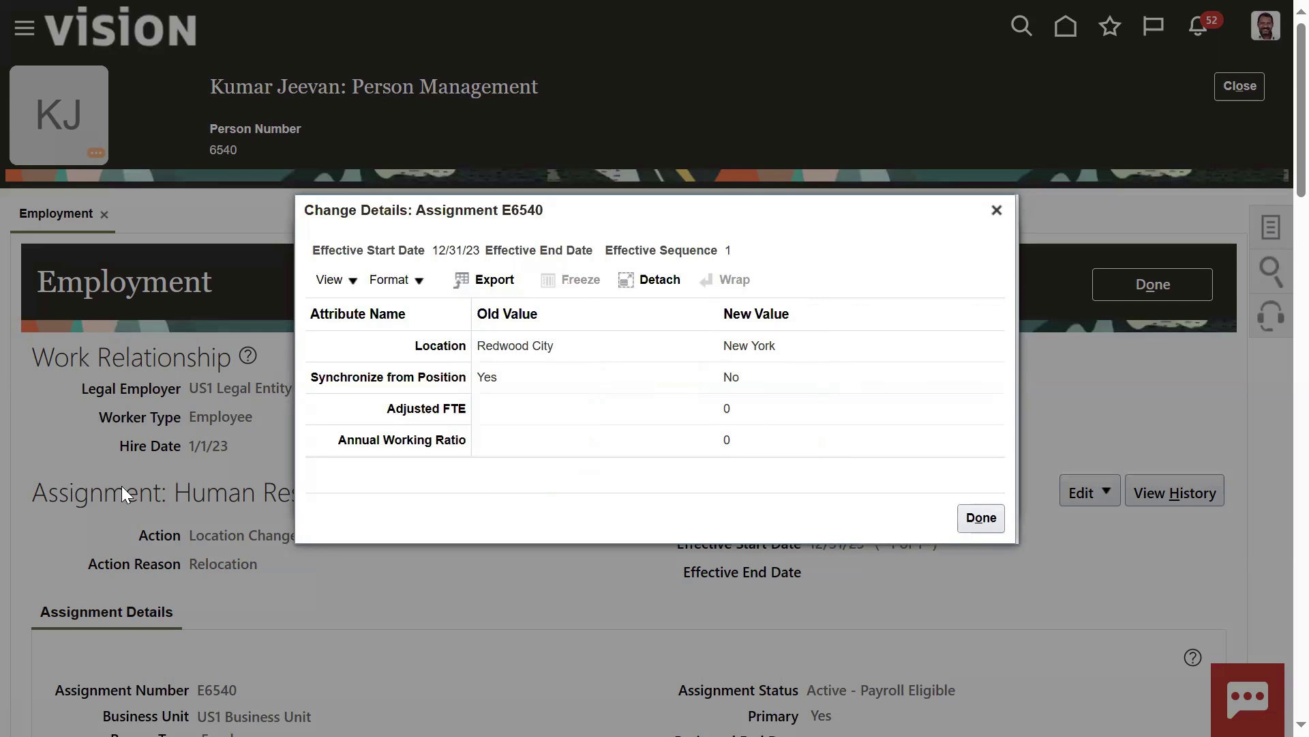
{"action": "left_click", "coordinate": [996, 210]}
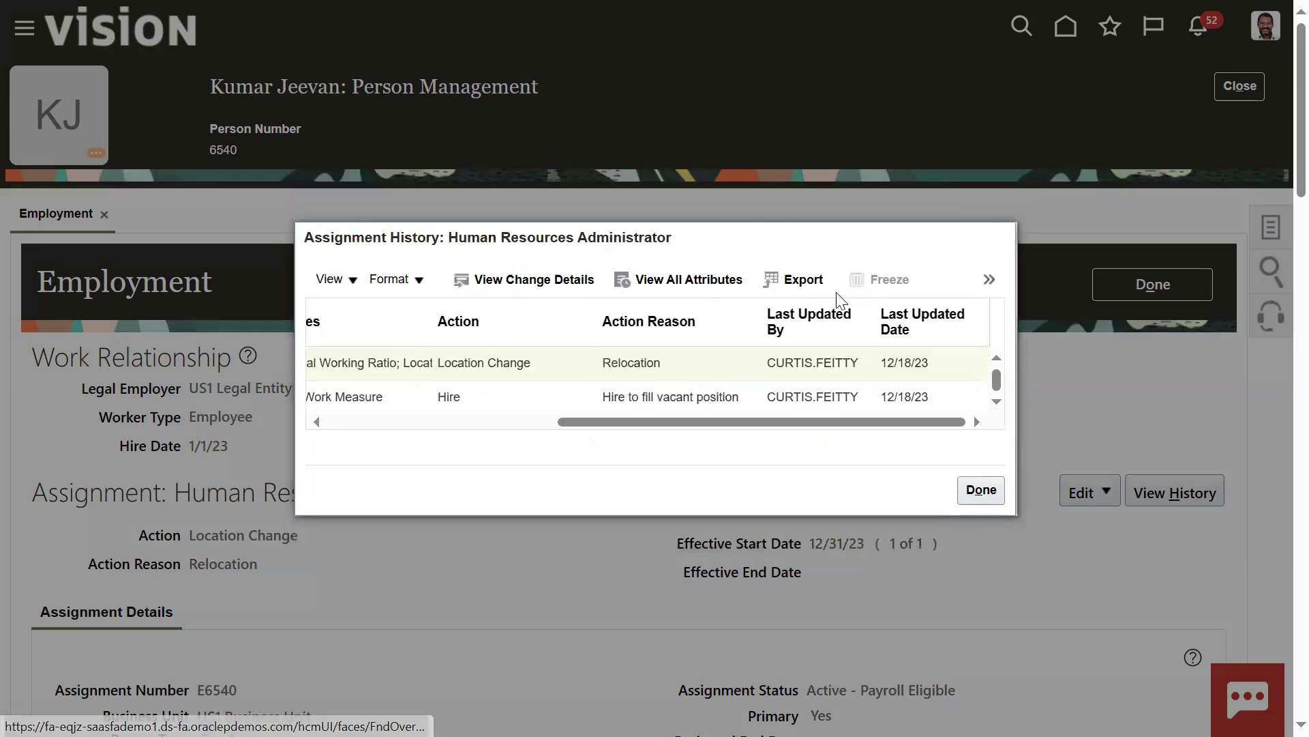
Step: Review all attributes of the assignment versions, then close that view and the Assignment History
{"action": "left_click", "coordinate": [689, 281]}
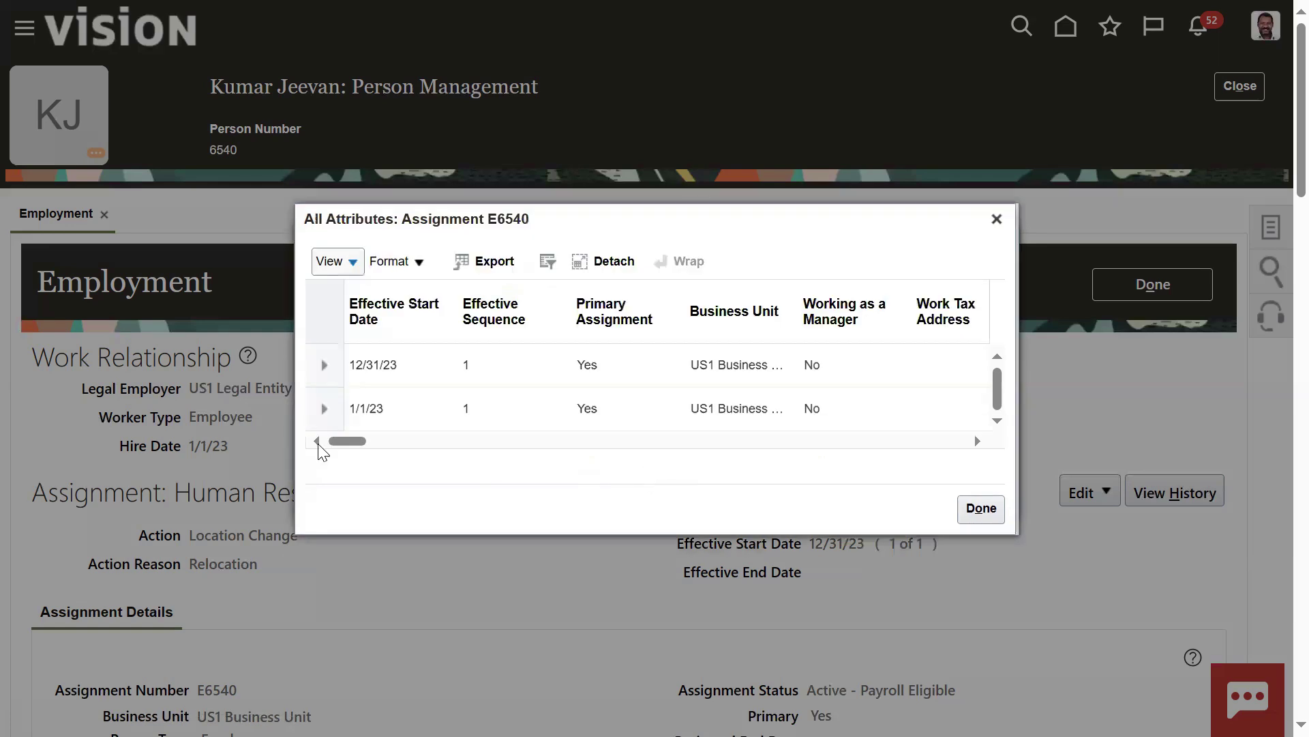
{"action": "left_click_drag", "start_coordinate": [336, 439], "coordinate": [1032, 446]}
{"action": "left_click", "coordinate": [985, 509]}
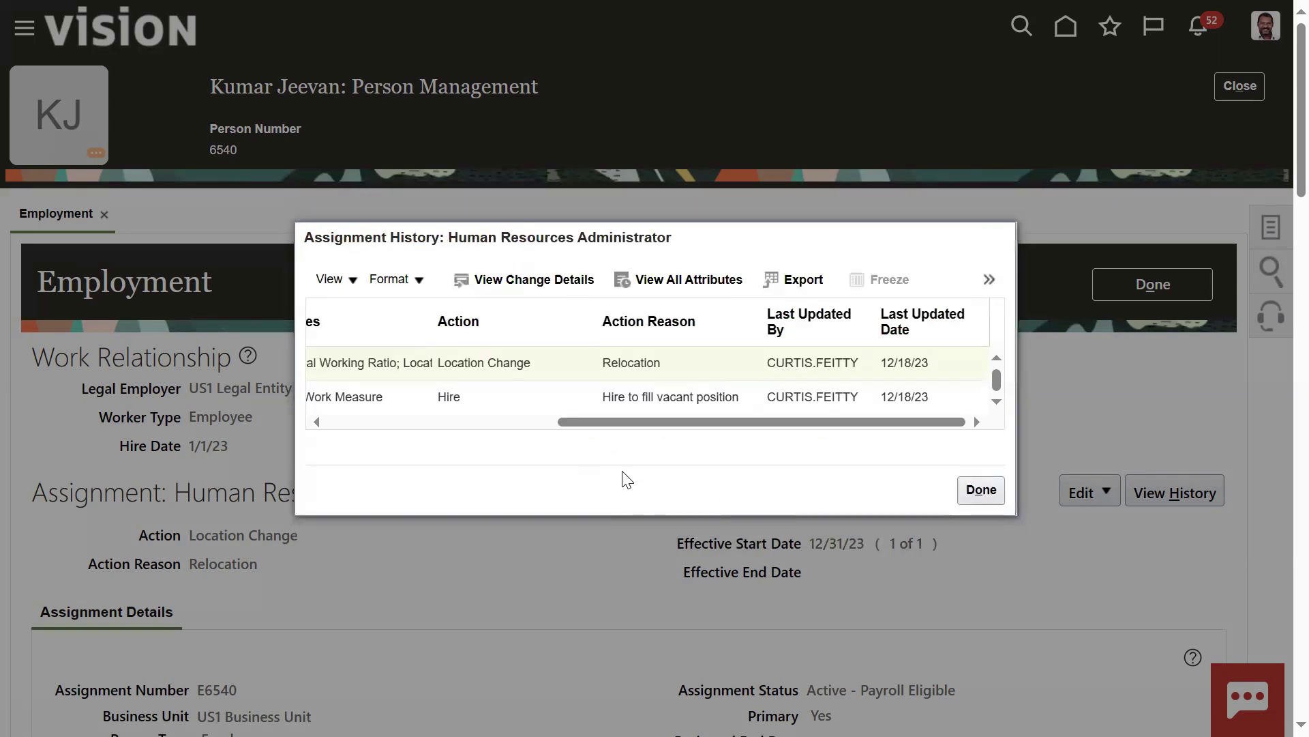
{"action": "left_click", "coordinate": [983, 493]}
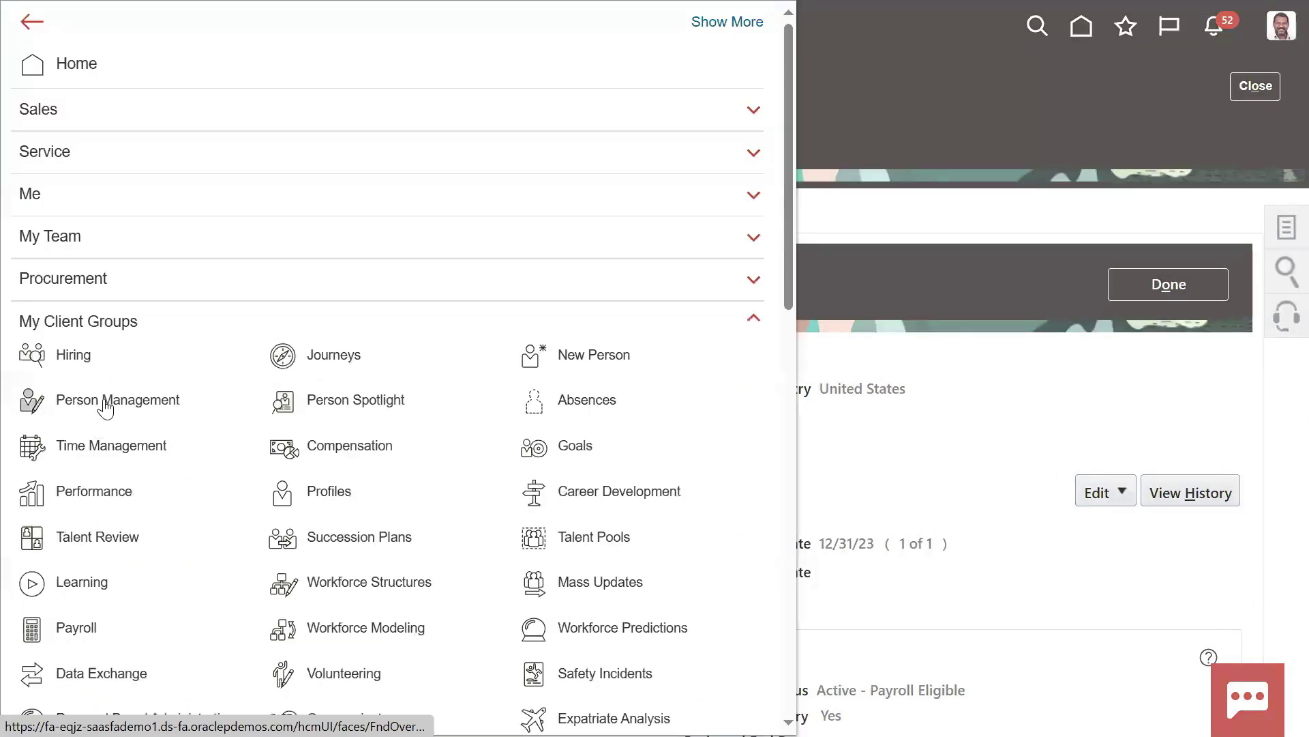
Step: Open My Team and check the employee's US1 Legal Entity employer and Redwood City location
{"action": "left_click", "coordinate": [77, 240]}
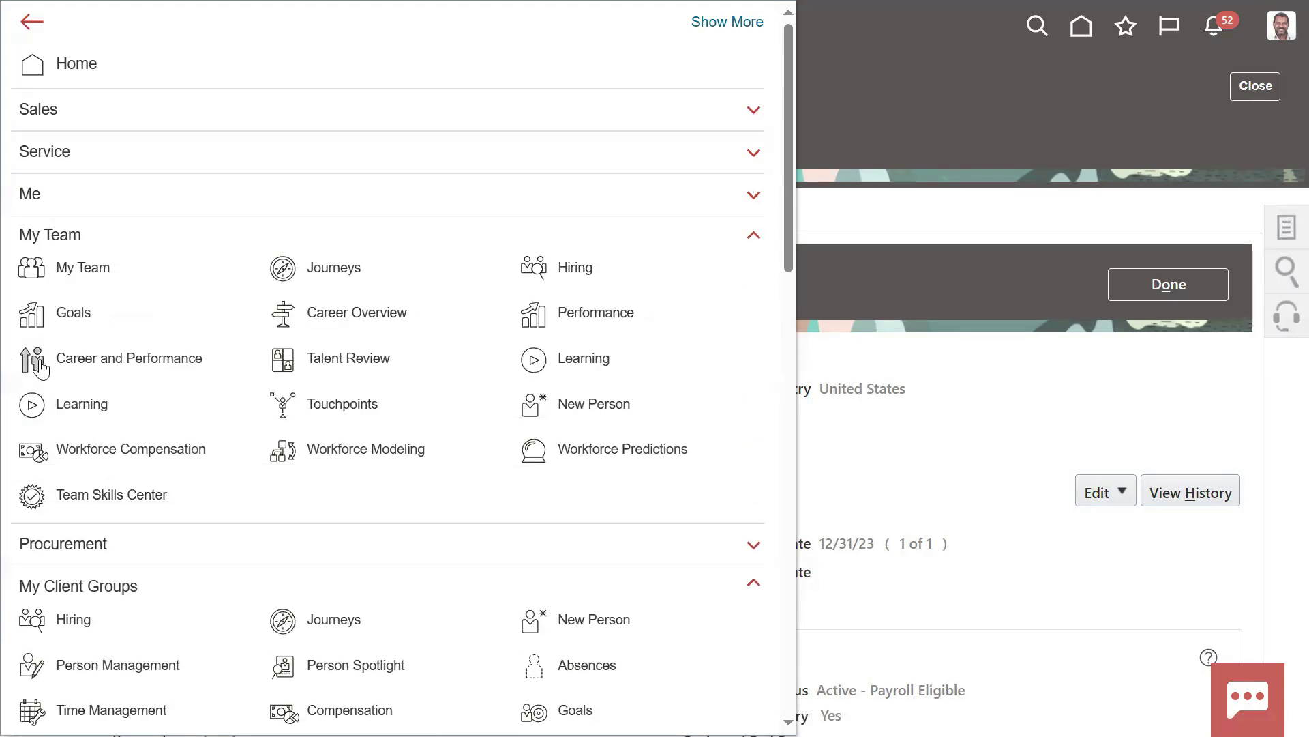
{"action": "left_click", "coordinate": [65, 269]}
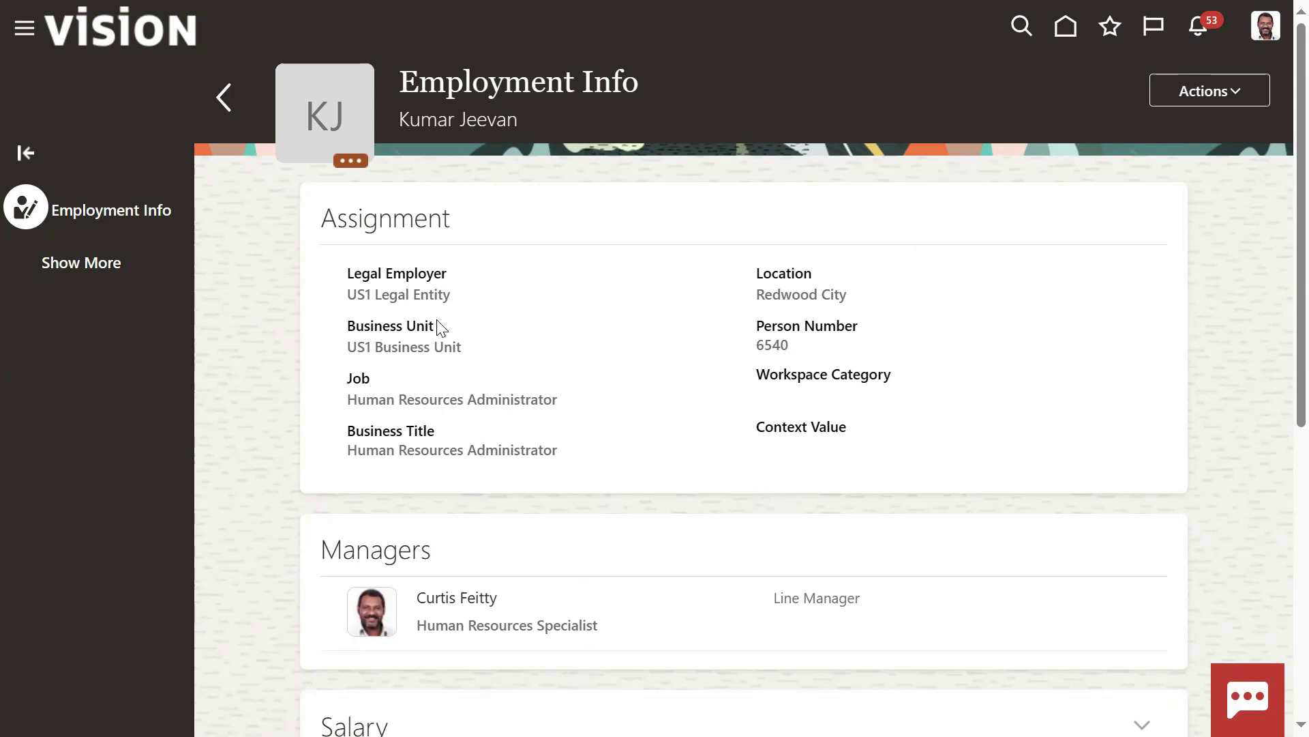
{"action": "left_click_drag", "start_coordinate": [348, 293], "coordinate": [467, 295]}
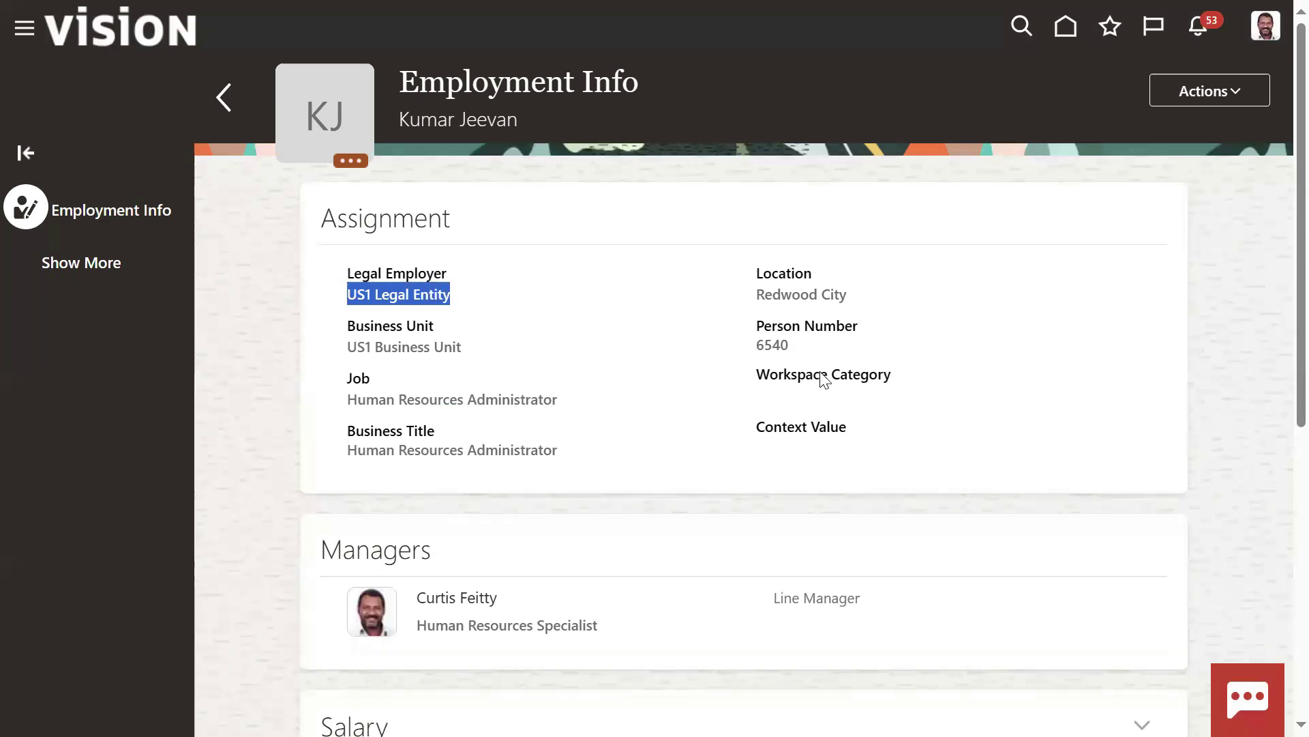